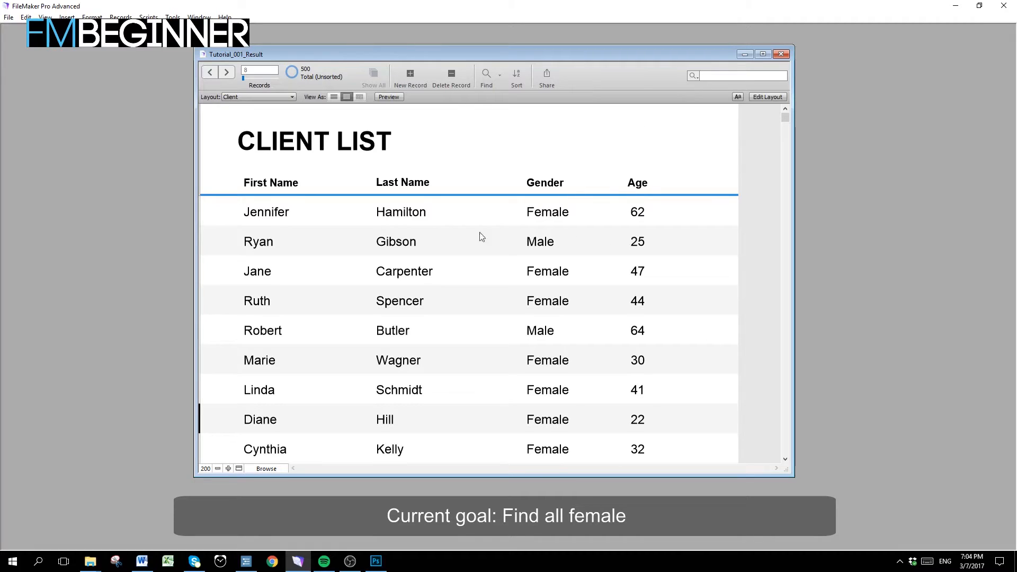
left_click(583, 214)
left_click(422, 215)
type("sds")
key("BackSpace")
key("BackSpace")
key("BackSpace")
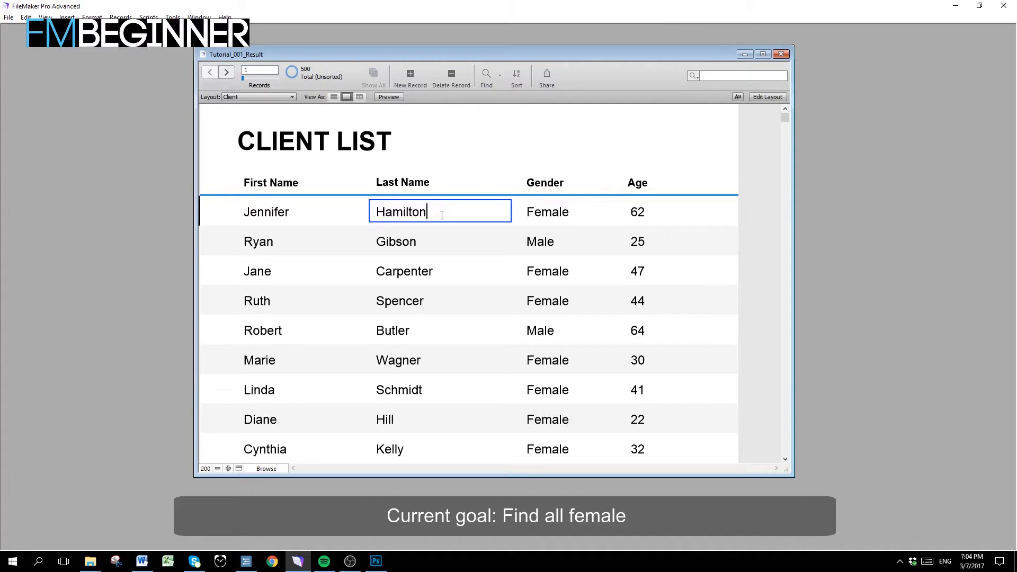
left_click(508, 169)
Step: Find all client records whose Gender is Female
left_click(487, 75)
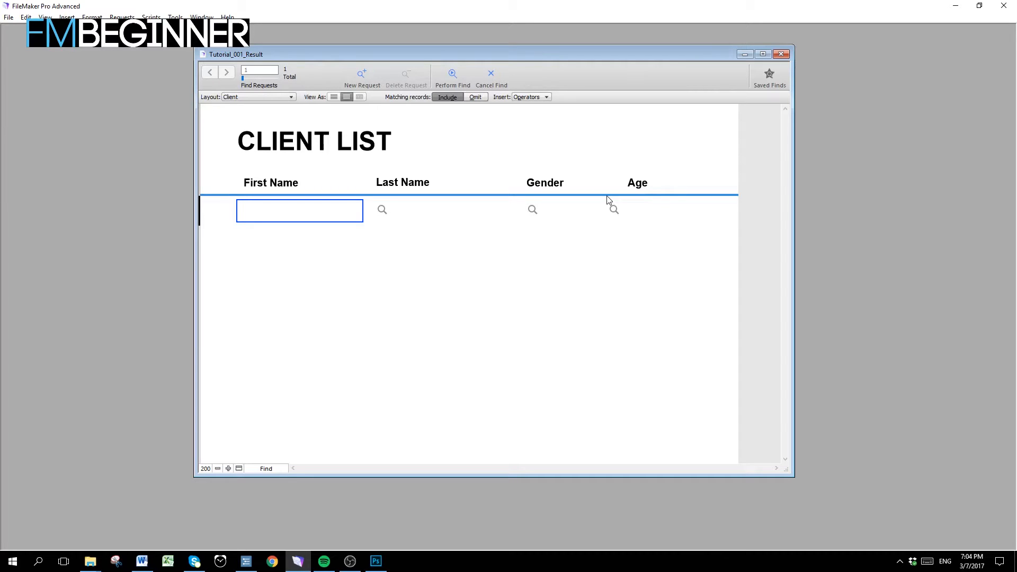
left_click(558, 213)
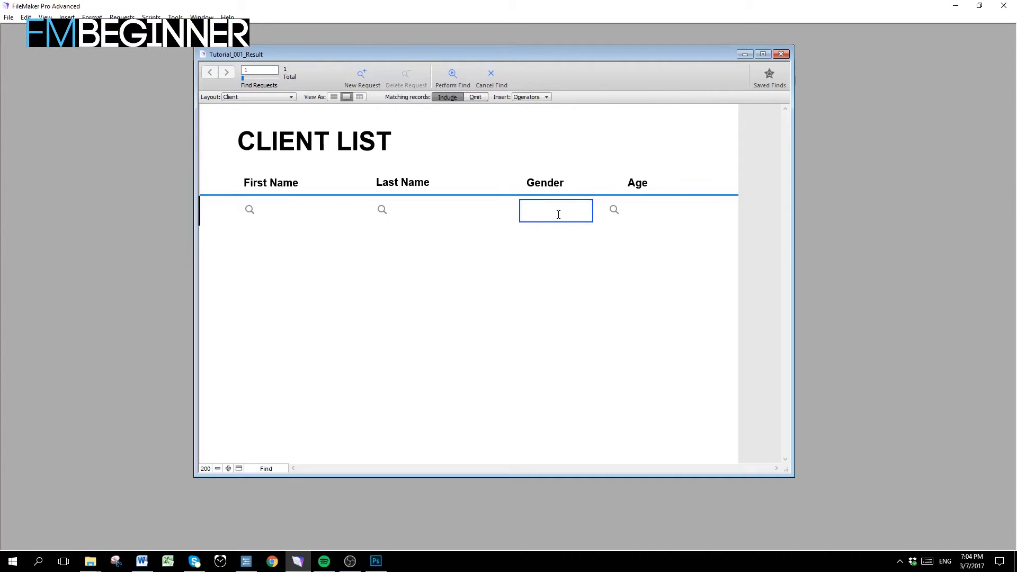
type("Female")
key("Return")
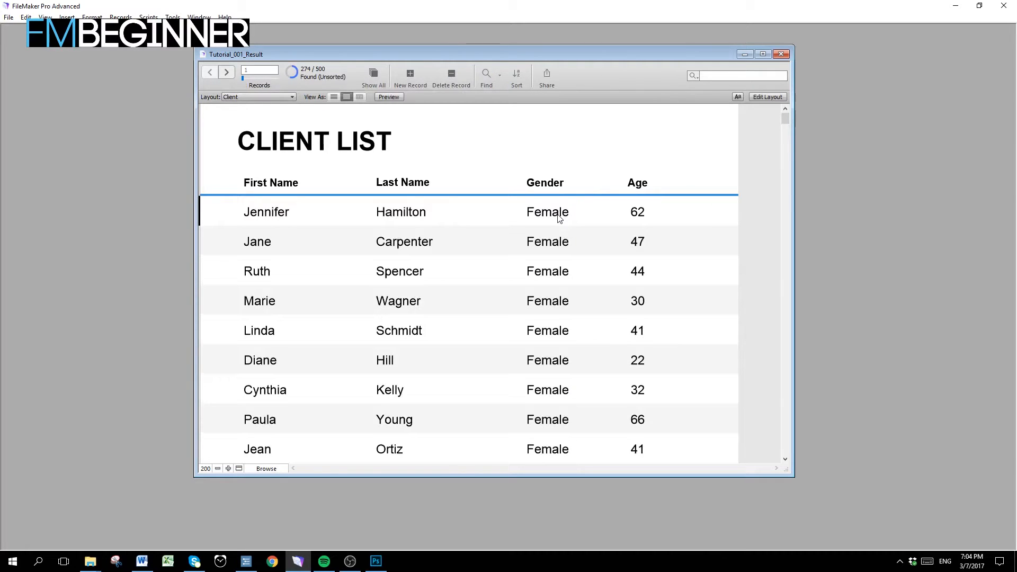
left_click_drag(783, 120, 755, 118)
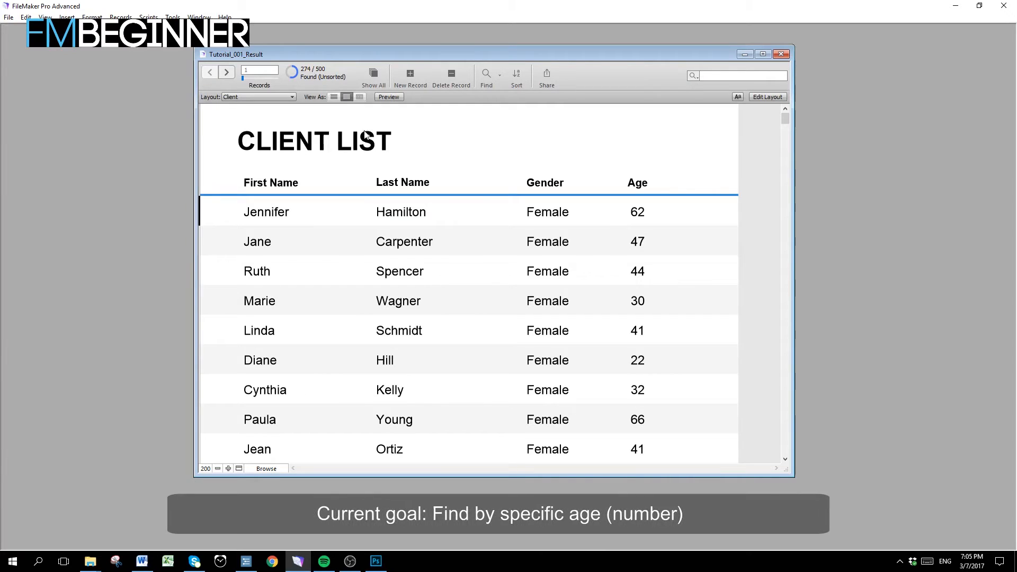
Step: Run a new find for all clients whose Age is exactly 30
left_click(486, 79)
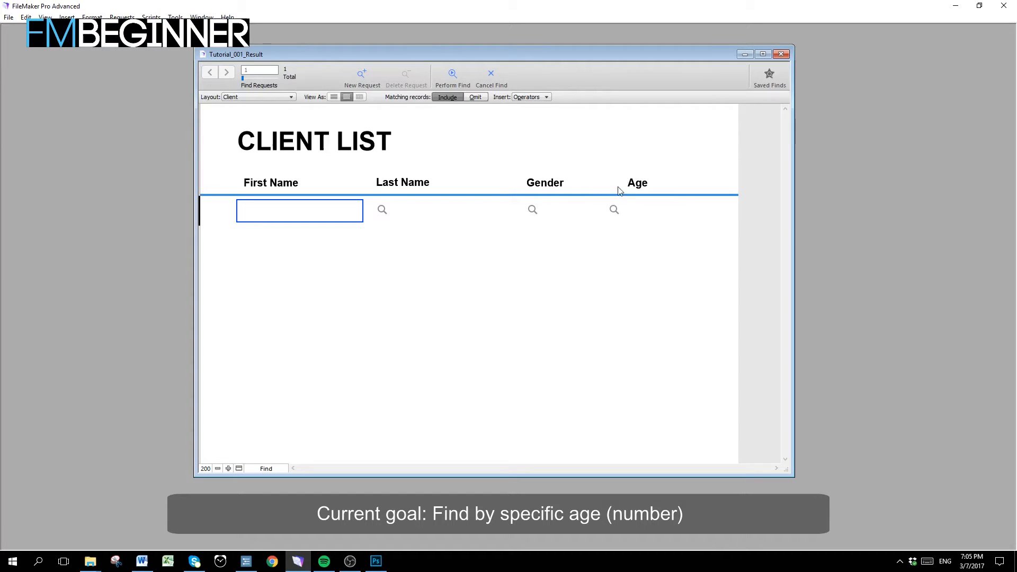
left_click(644, 208)
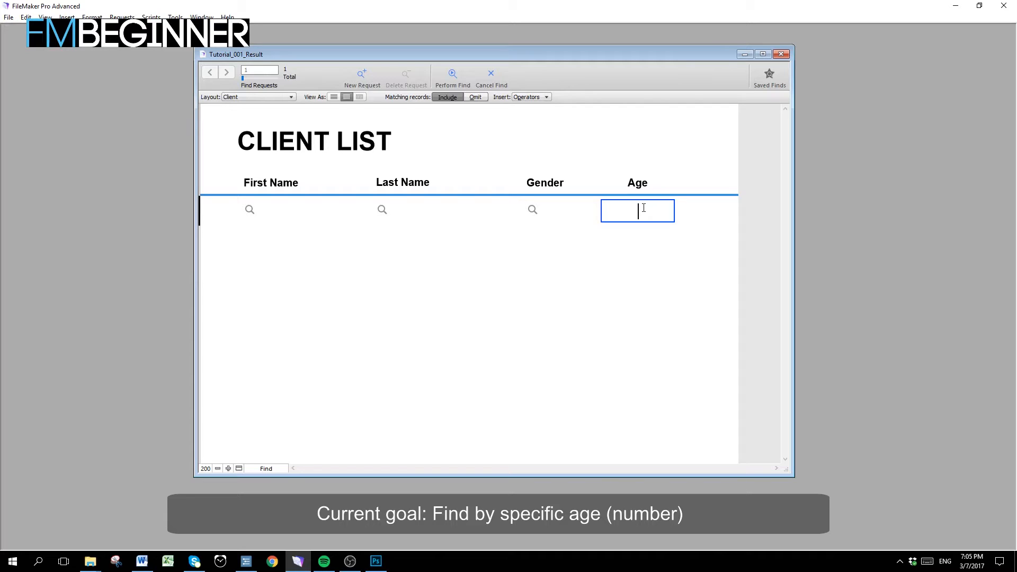
type("30")
key("Return")
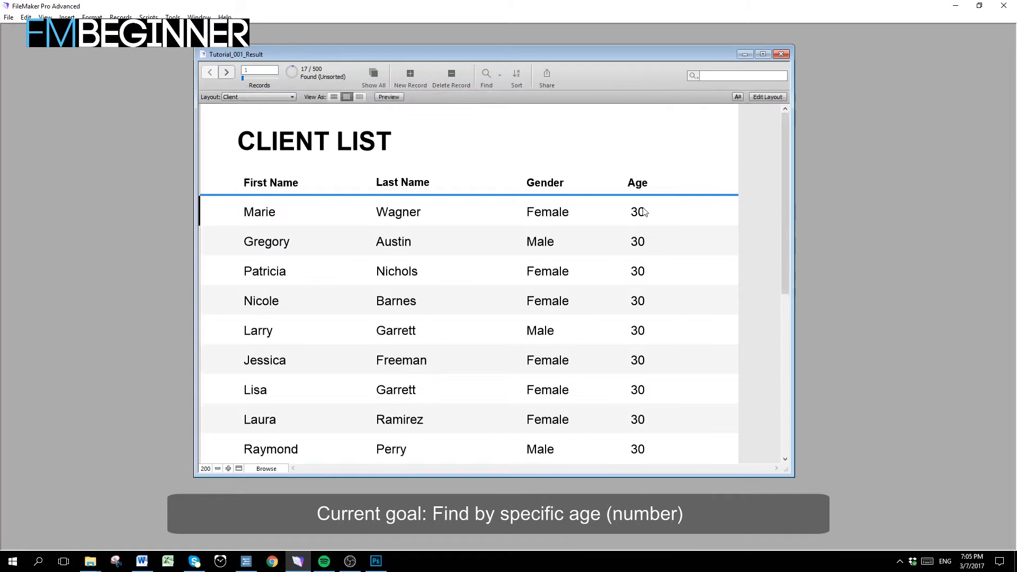
left_click_drag(783, 138, 779, 305)
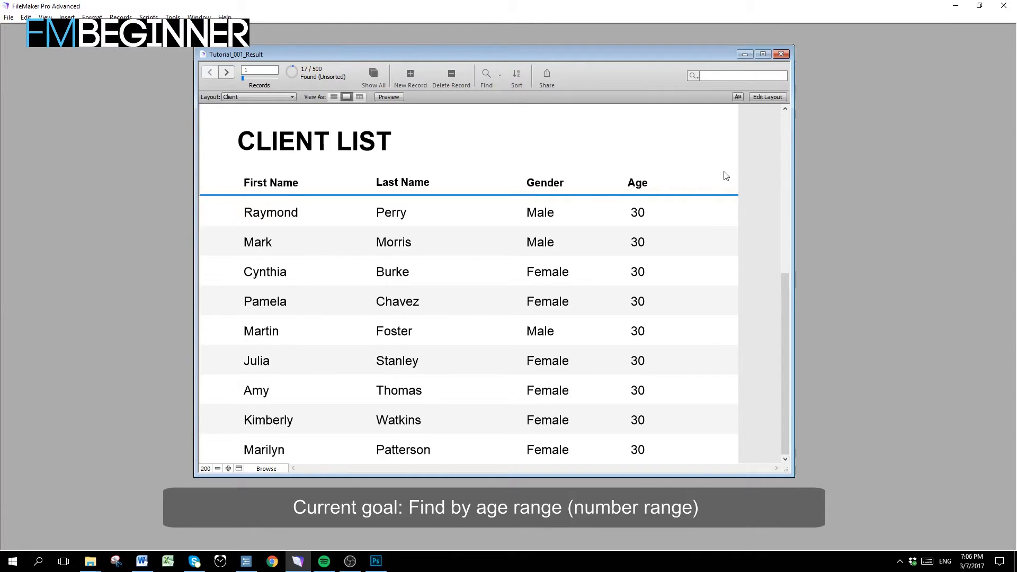
Step: Try to find clients in an age range by entering "between 20 - 30" as the Age criterion
key("ctrl+f")
left_click(661, 211)
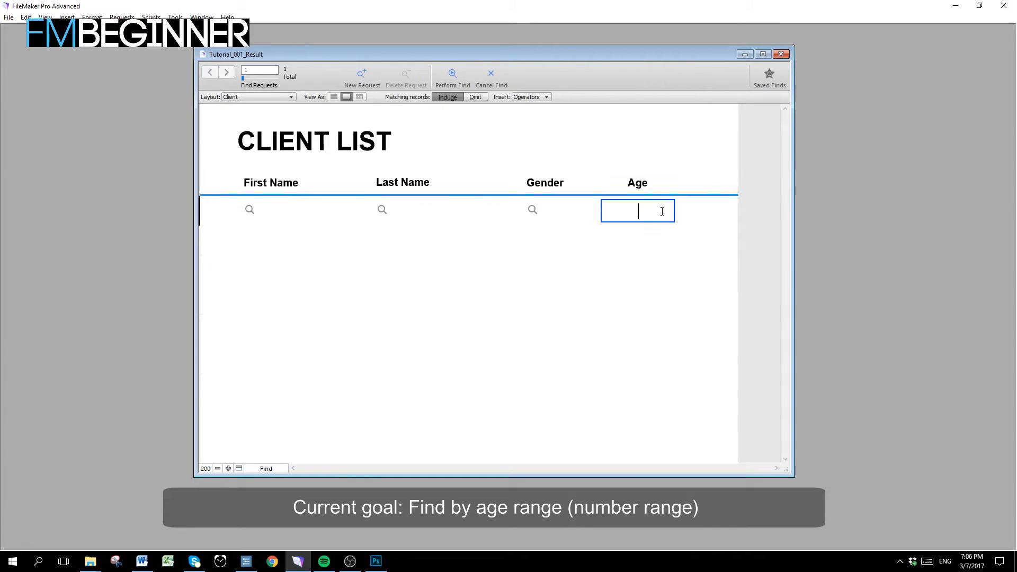
type("between 20 - 30")
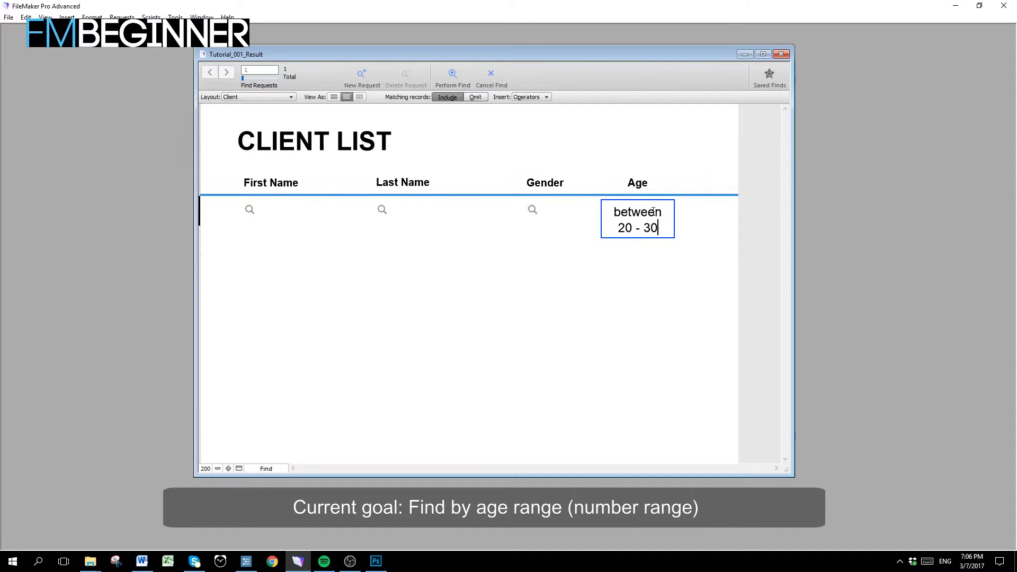
key("Return")
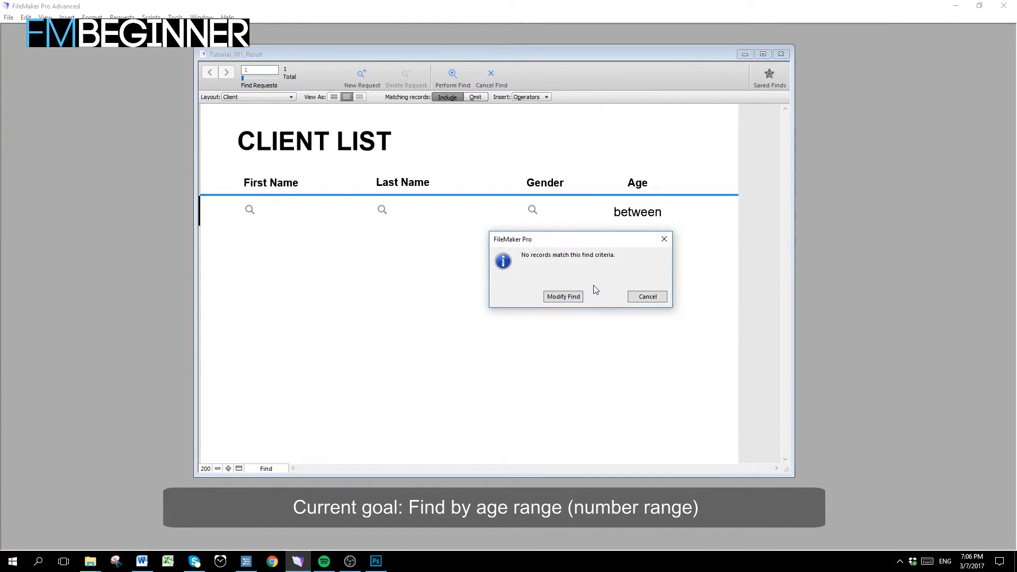
Step: Modify the find request, replacing the Age criterion with the range 20...30, and perform the find
left_click(564, 296)
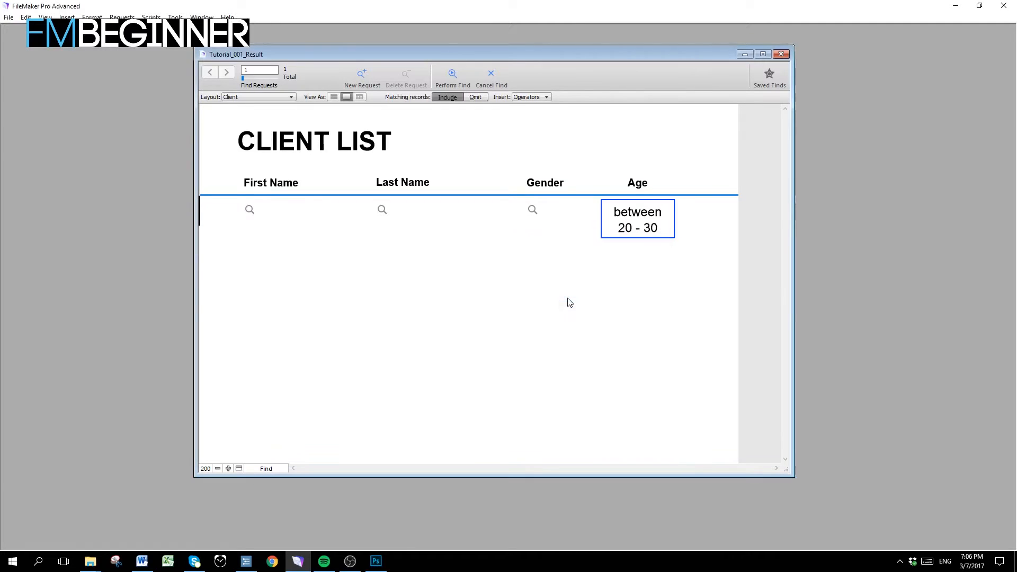
key("ctrl+a")
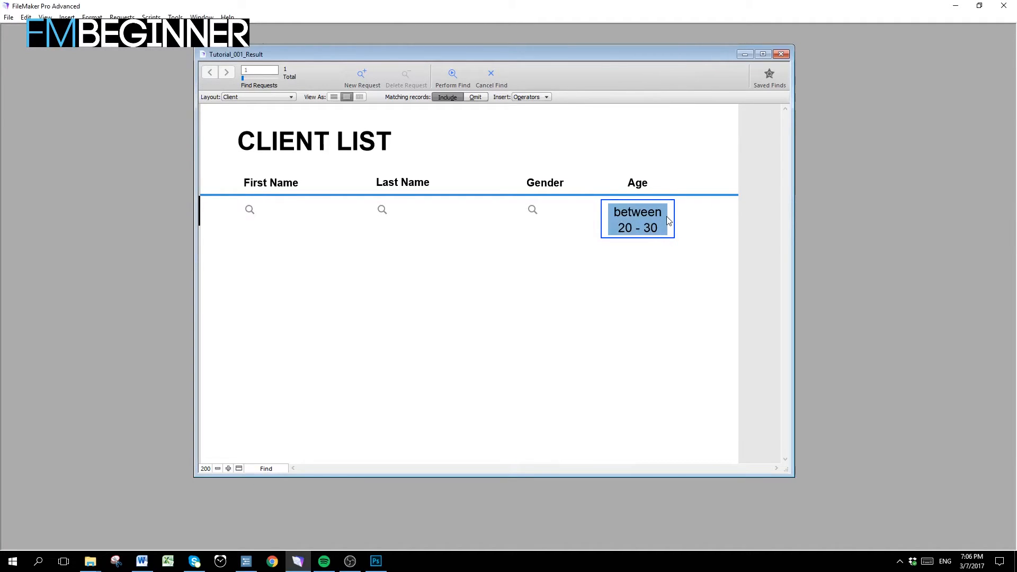
type("2")
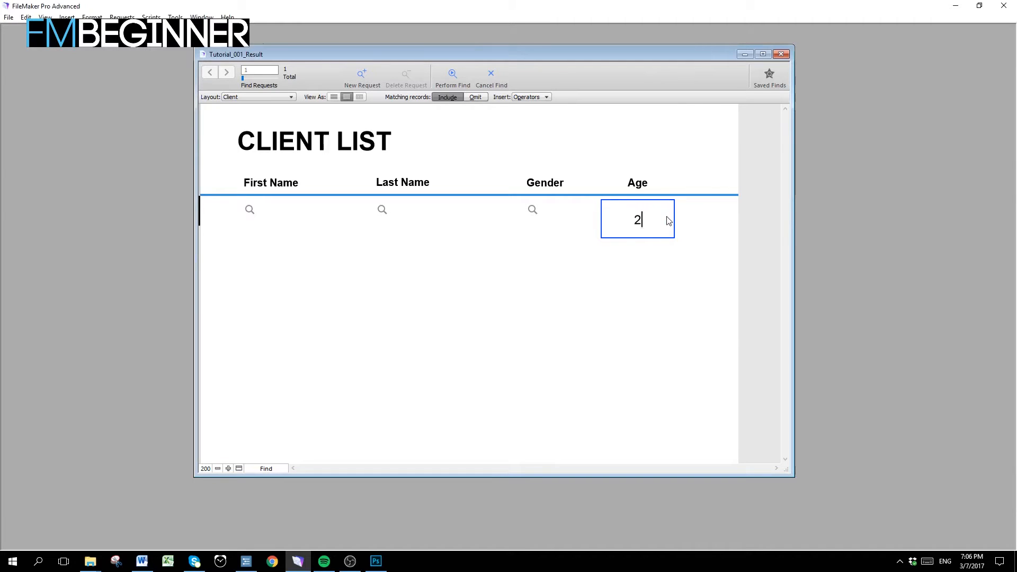
type("0...30")
key("Return")
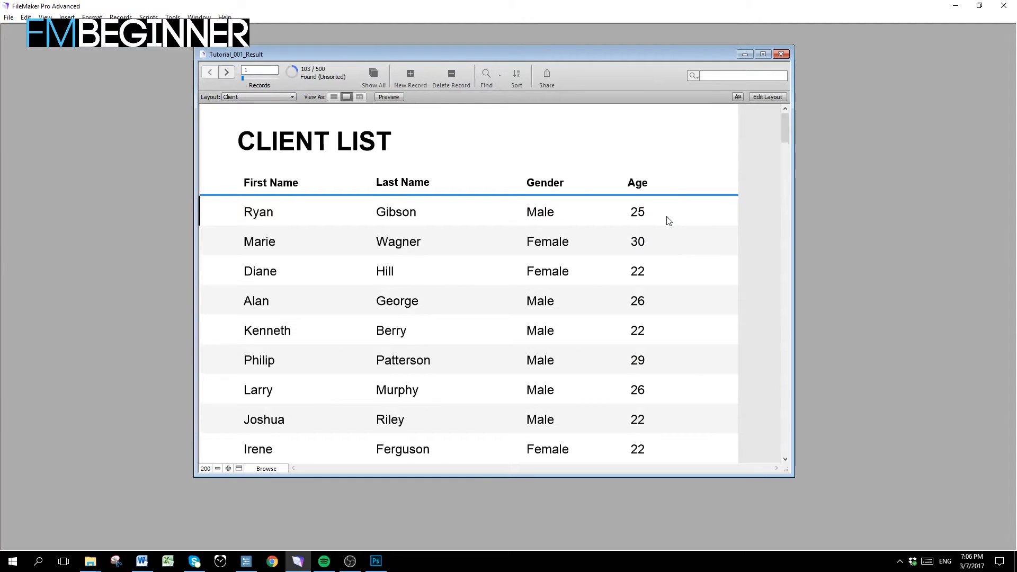
mouse_move(783, 122)
left_mouse_down()
mouse_move(796, 194)
mouse_move(787, 113)
left_mouse_up()
Step: Run a new find for clients aged 40 or older using the open-ended Age range "40..."
key("ctrl+f")
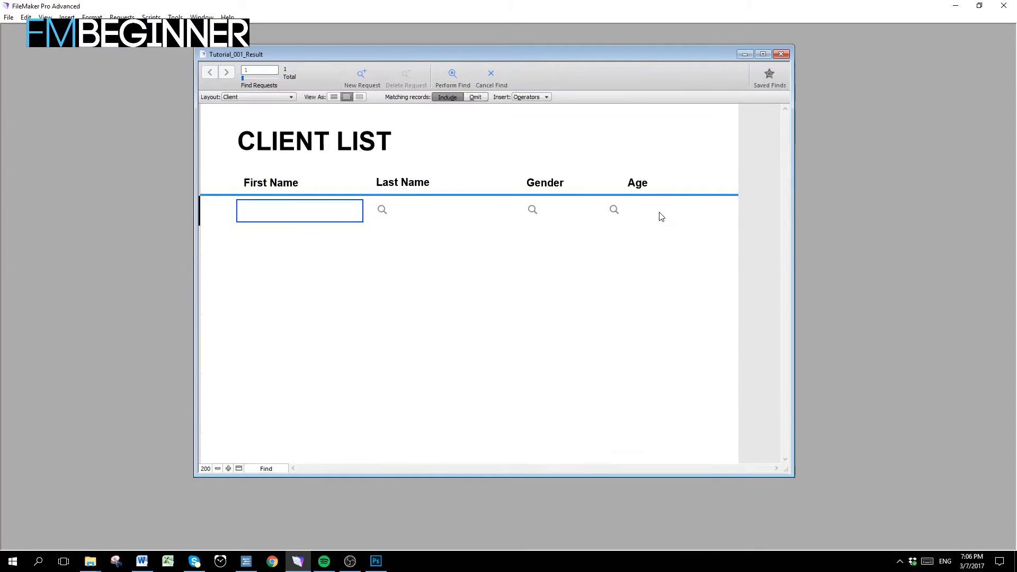
left_click(638, 219)
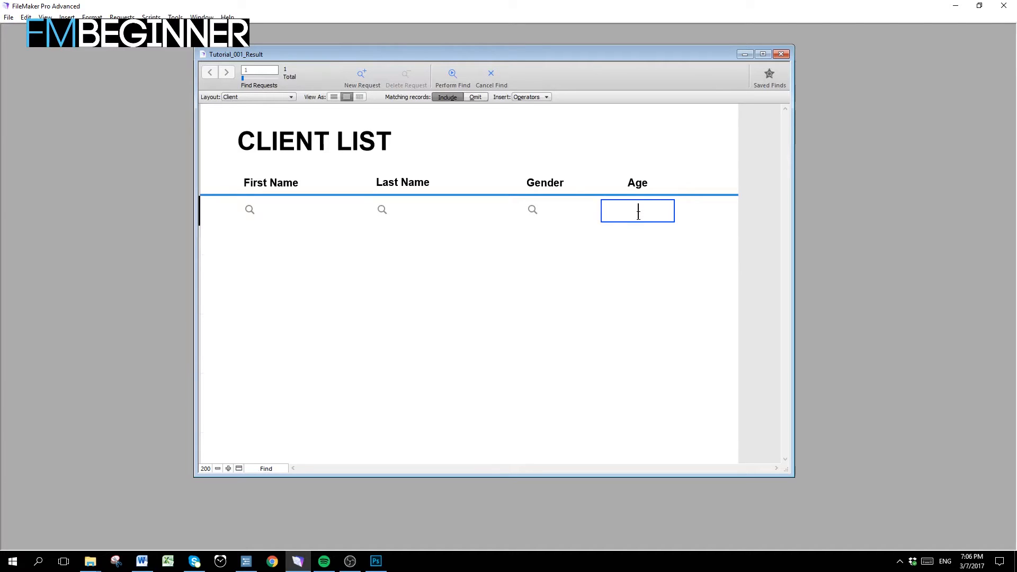
type("40...")
key("Return")
mouse_move(783, 116)
left_mouse_down()
mouse_move(799, 140)
mouse_move(795, 116)
left_mouse_up()
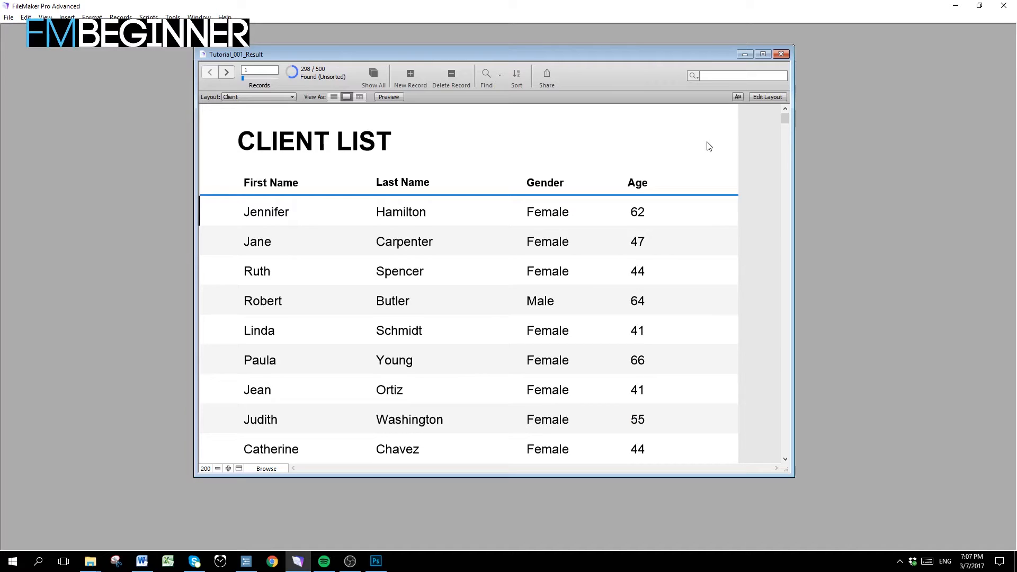
Step: Find clients matching both criteria in one request: Gender Female and Age 30...40
key("ctrl+f")
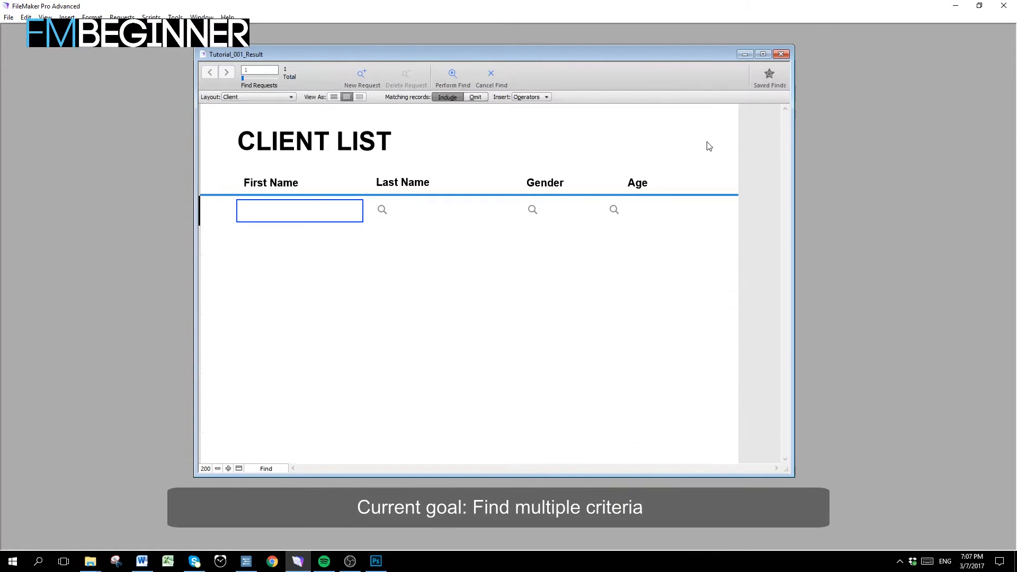
left_click(560, 209)
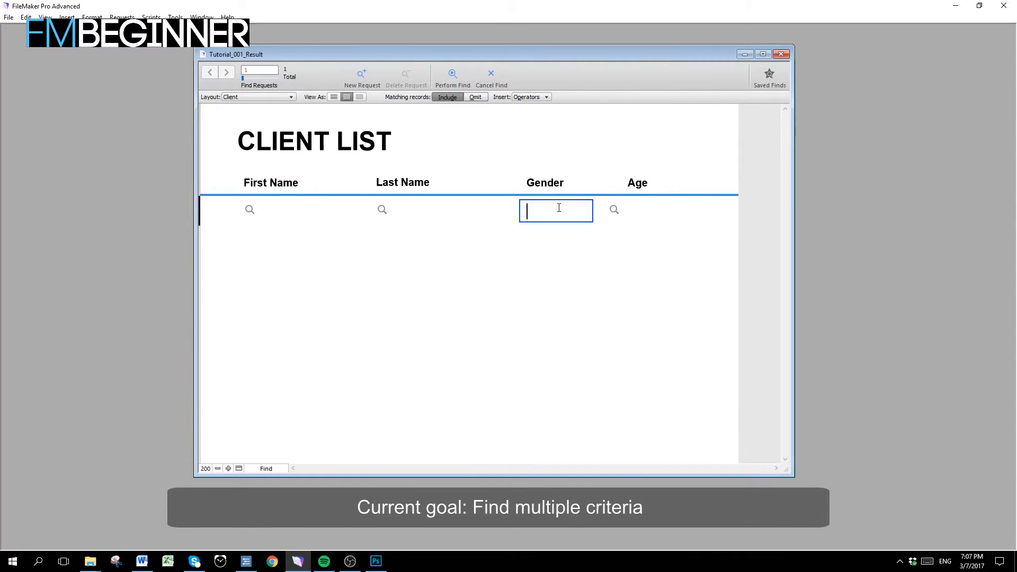
type("Female")
left_click(643, 208)
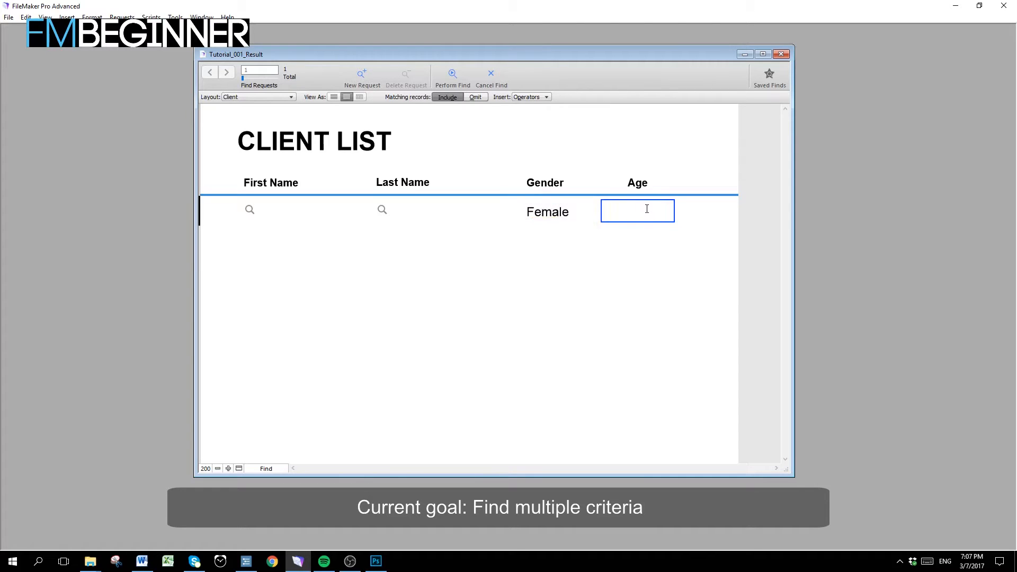
type("30...40")
left_click(556, 211)
left_click(632, 216)
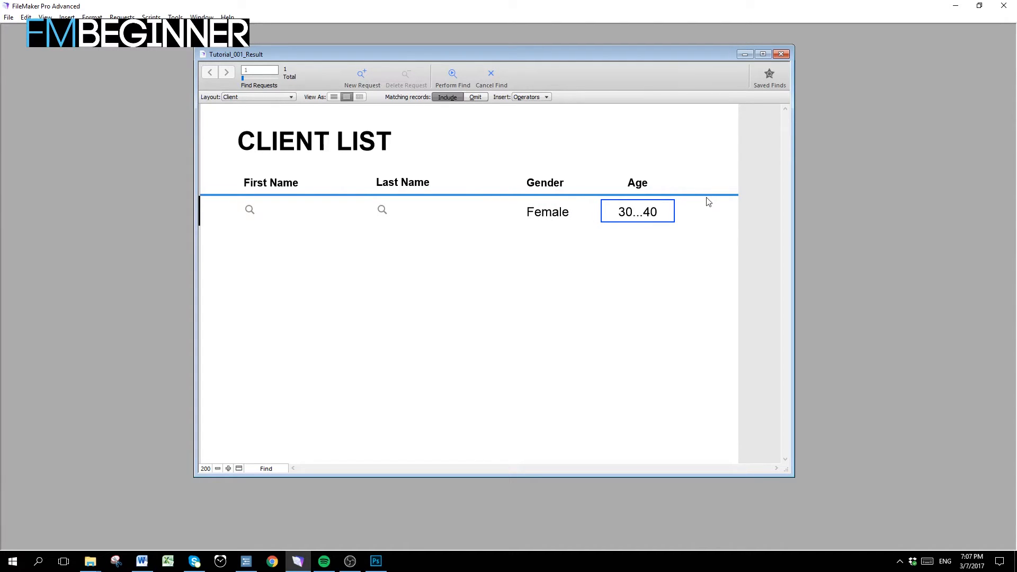
key("Return")
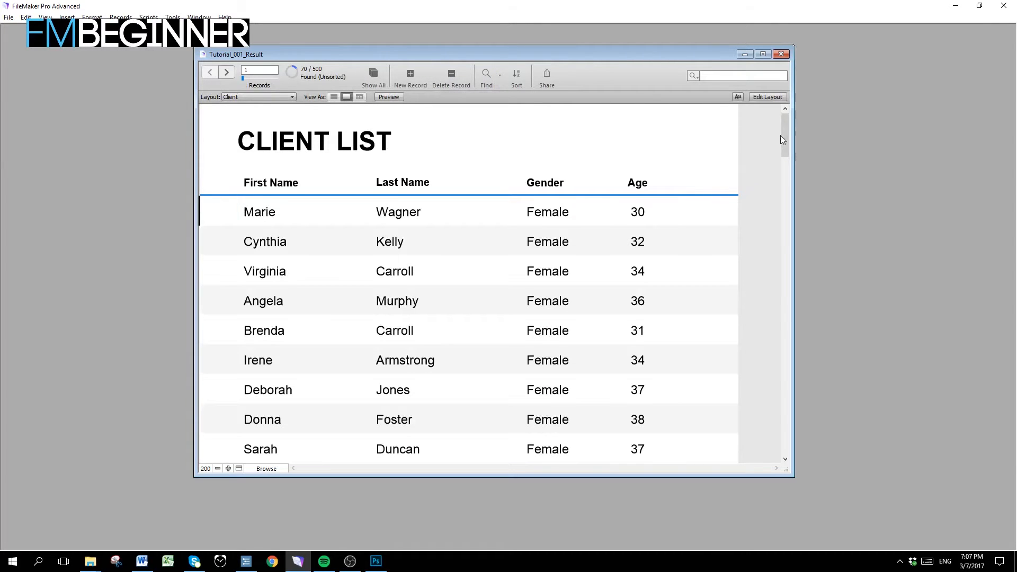
mouse_move(783, 133)
left_mouse_down()
mouse_move(782, 252)
mouse_move(787, 136)
left_mouse_up()
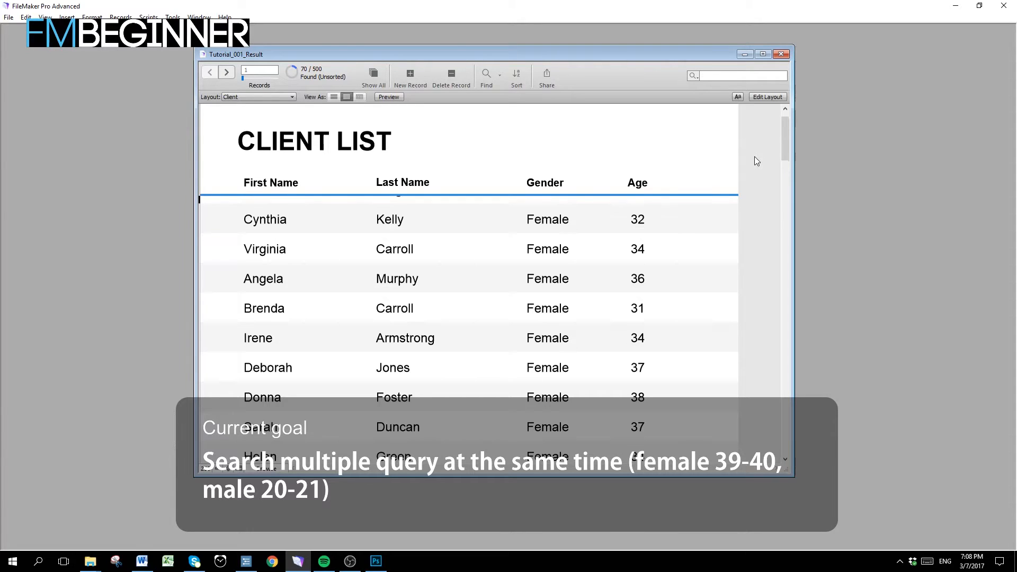
Step: Start a new find and fill the first request with Gender Female and Age 39...40
key("ctrl+f")
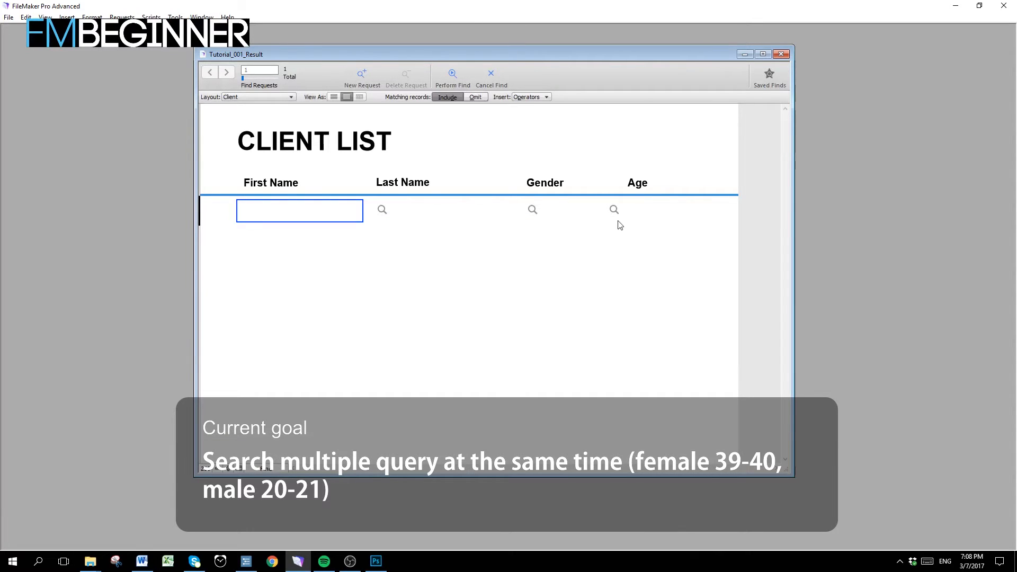
left_click(569, 212)
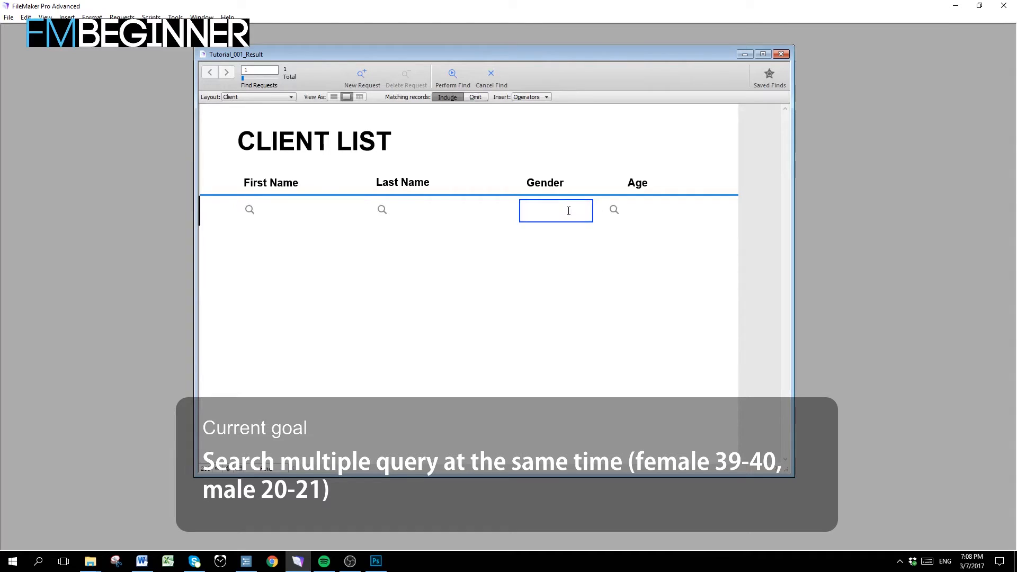
type("Female")
left_click(648, 206)
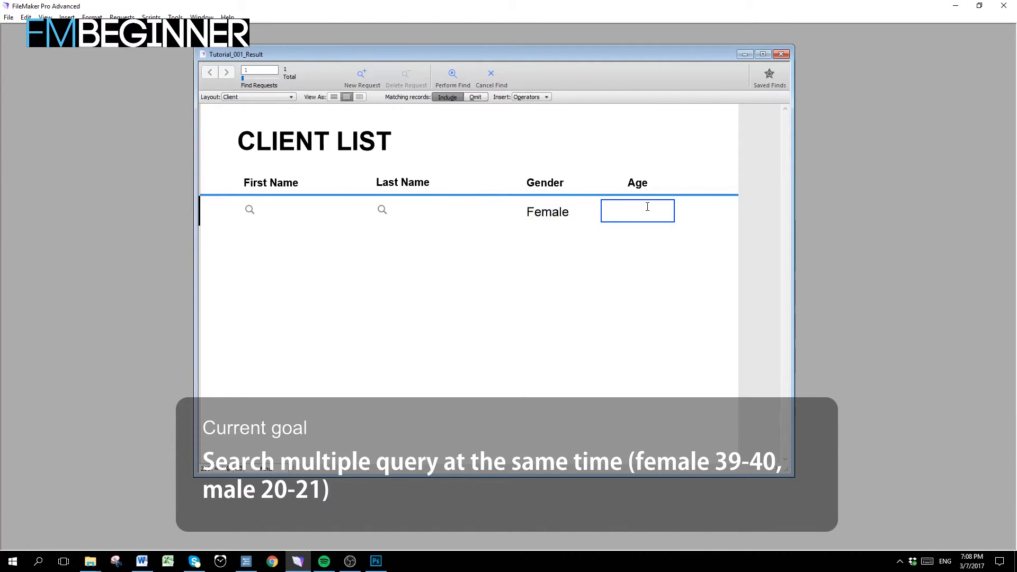
type("39...40")
left_click(620, 242)
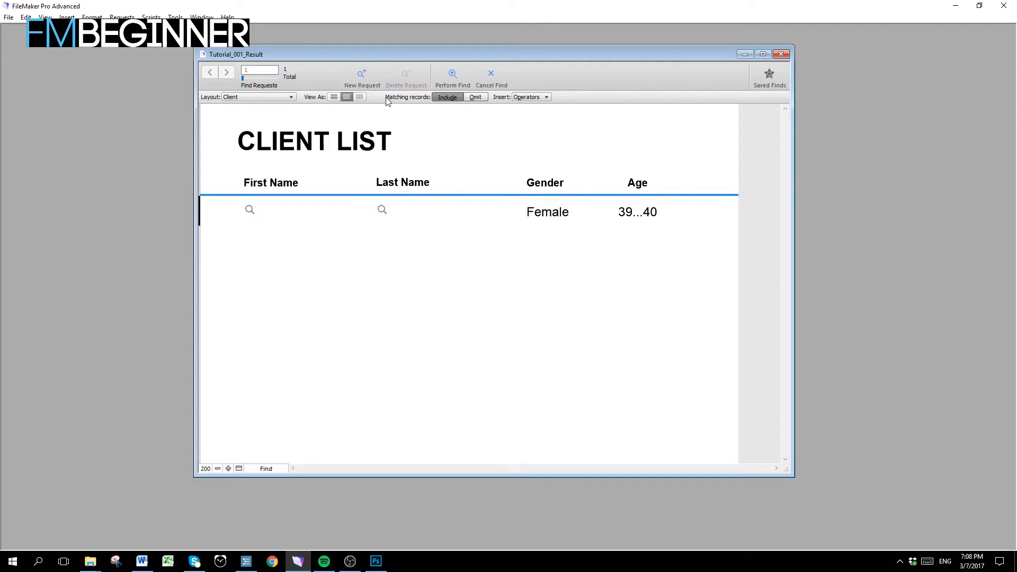
Step: Add a second find request with Gender Male and Age 20...21, and perform the combined find
left_click(369, 77)
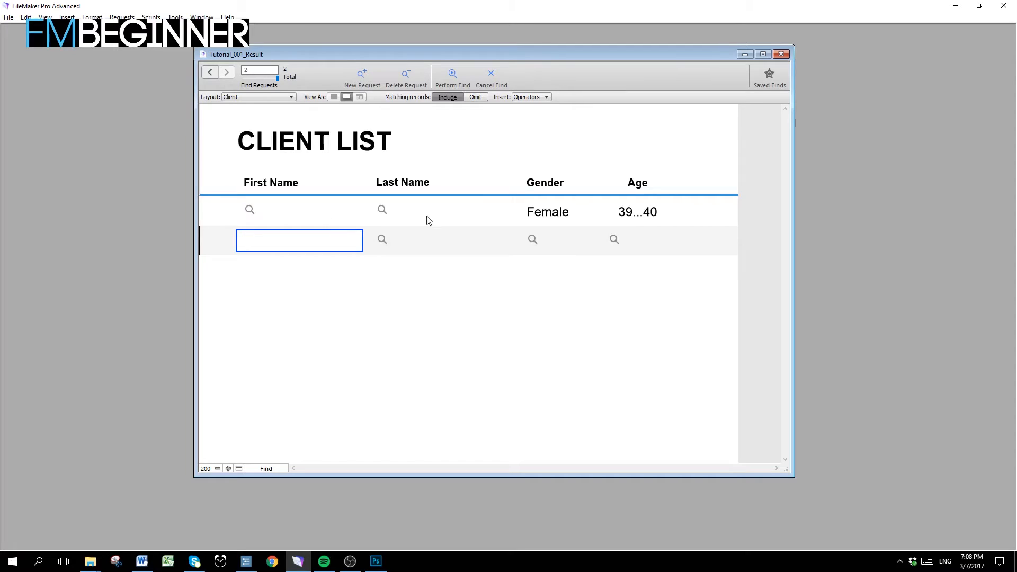
left_click(567, 242)
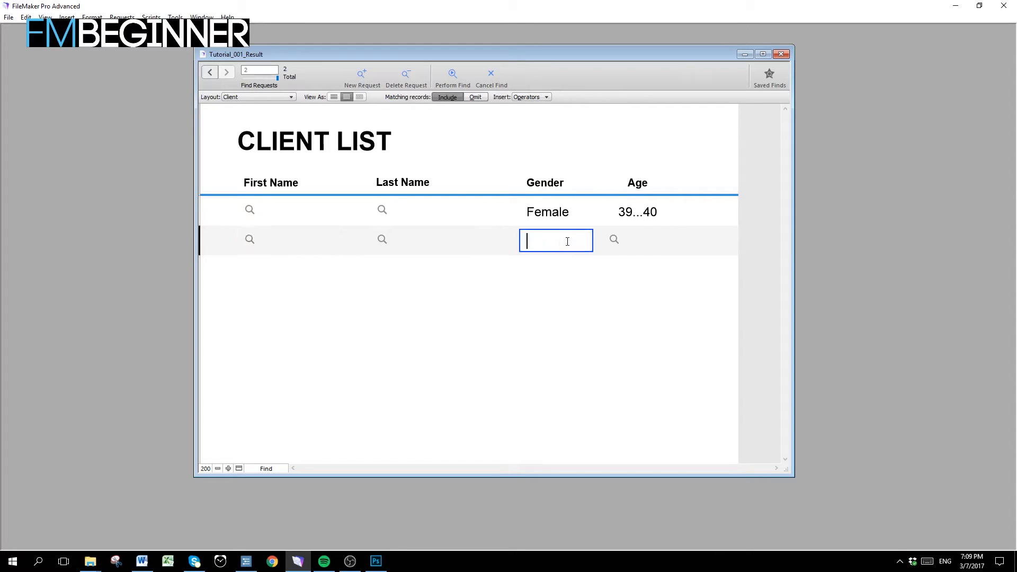
type("Male")
left_click(644, 244)
type("20...21")
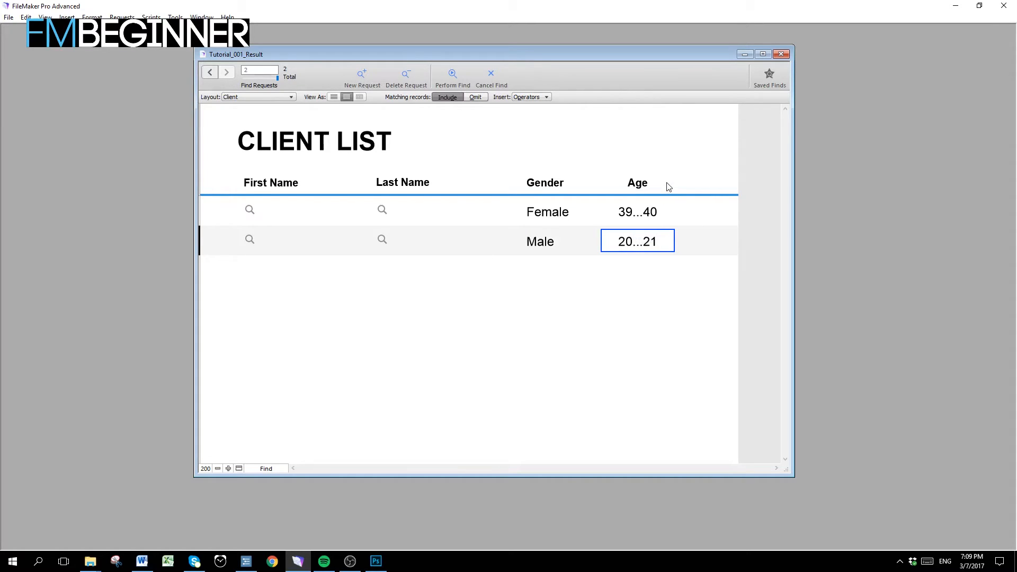
key("Return")
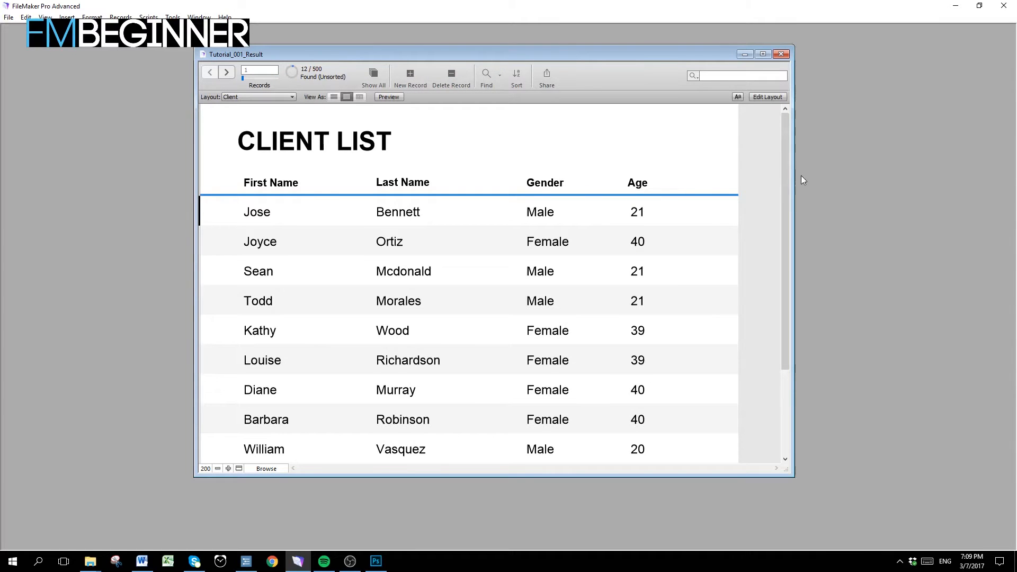
left_click_drag(786, 177, 770, 211)
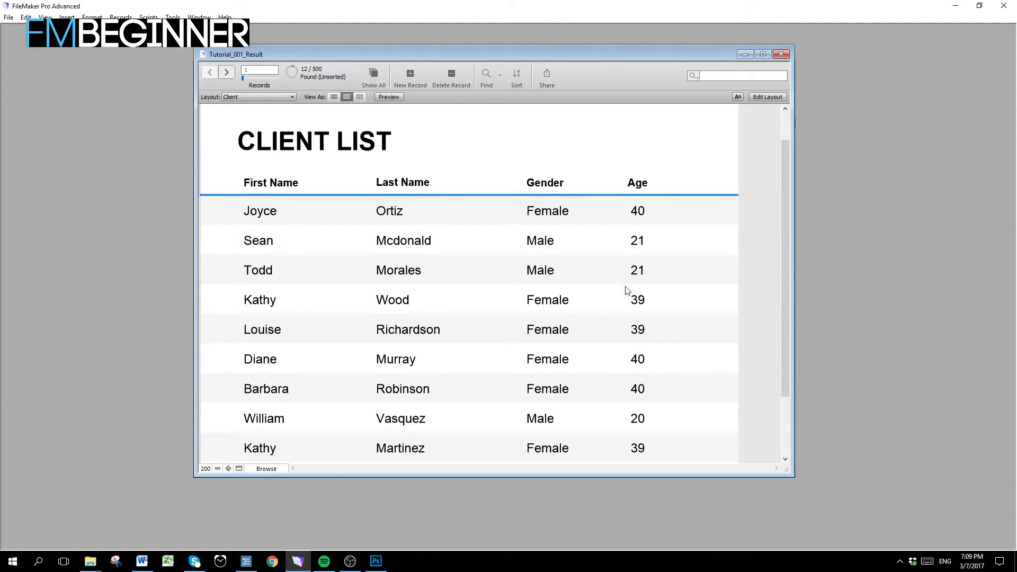
left_click_drag(784, 255, 779, 277)
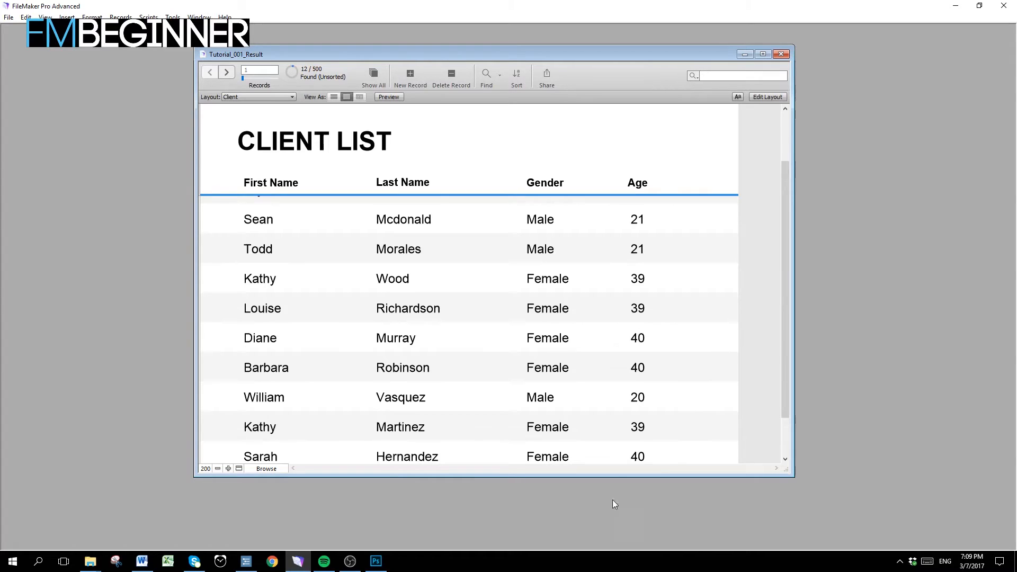
Step: Make the client list window taller and move it higher so more of the found records fit
left_click_drag(619, 473, 619, 506)
left_click_drag(590, 46, 591, 26)
left_click_drag(787, 165, 755, 119)
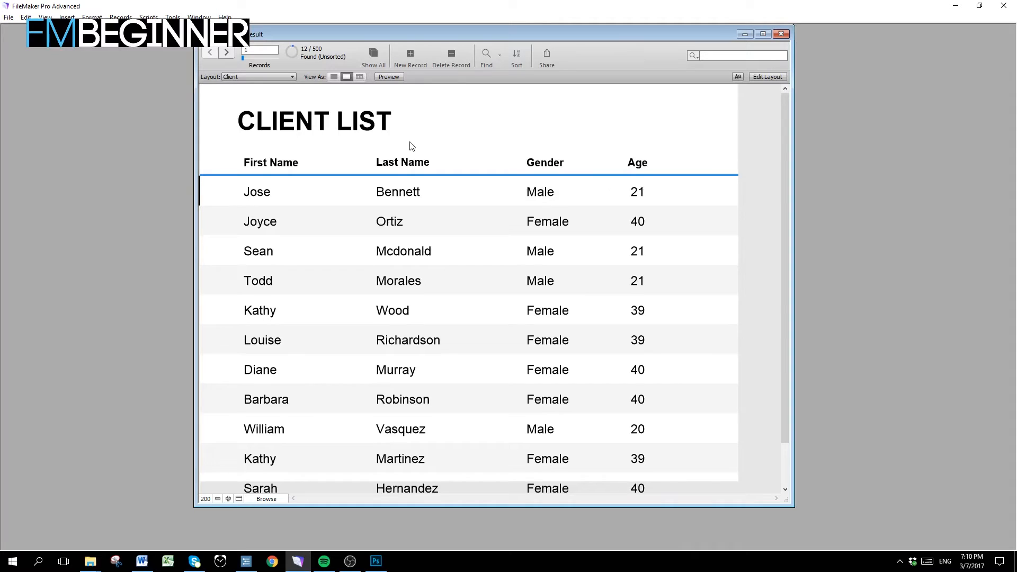
Step: Open the record sort settings and remove the existing Age and Gender fields from the sort order
left_click(522, 60)
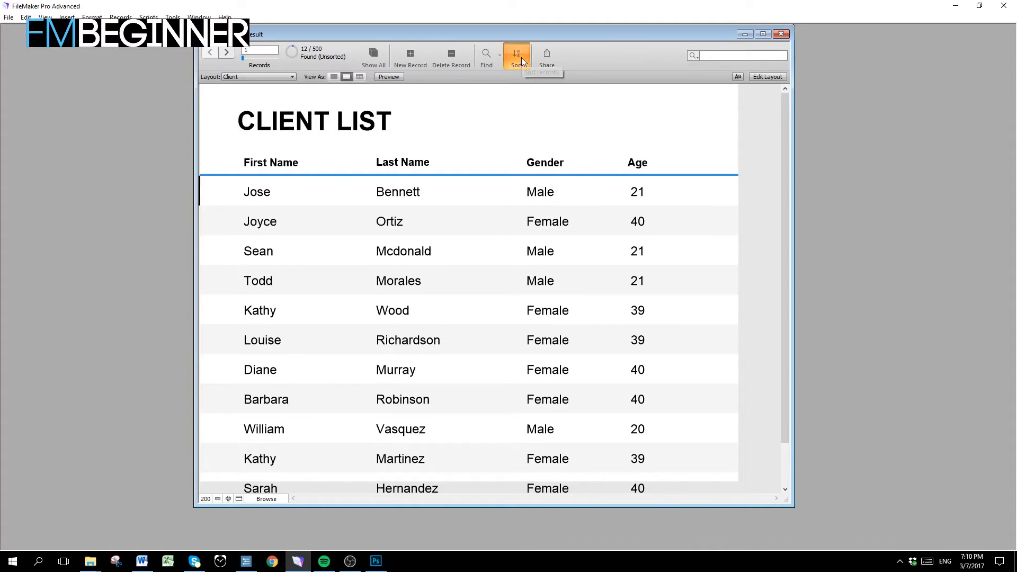
left_click(668, 223)
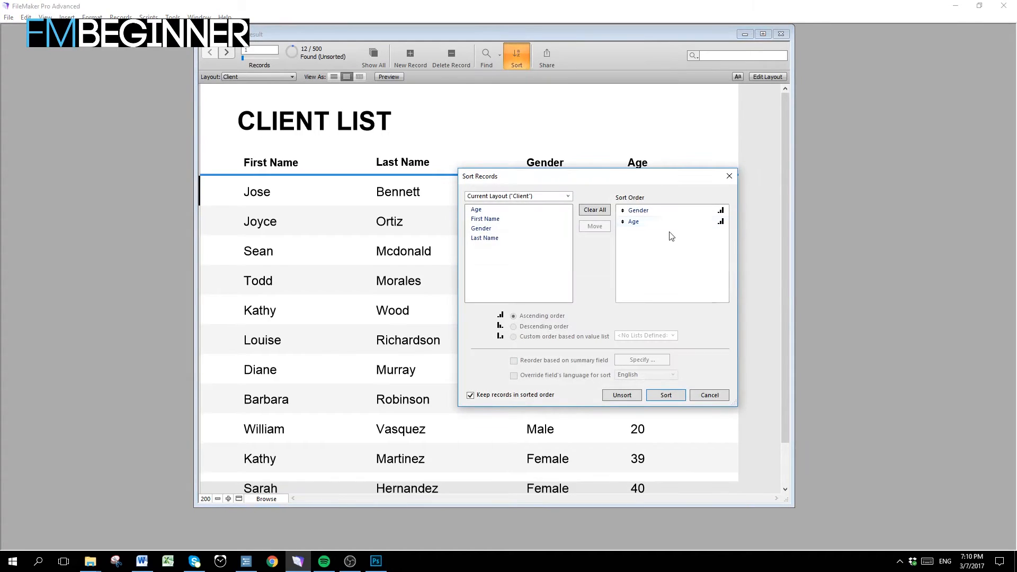
double_click(671, 221)
left_click(672, 212)
double_click(672, 210)
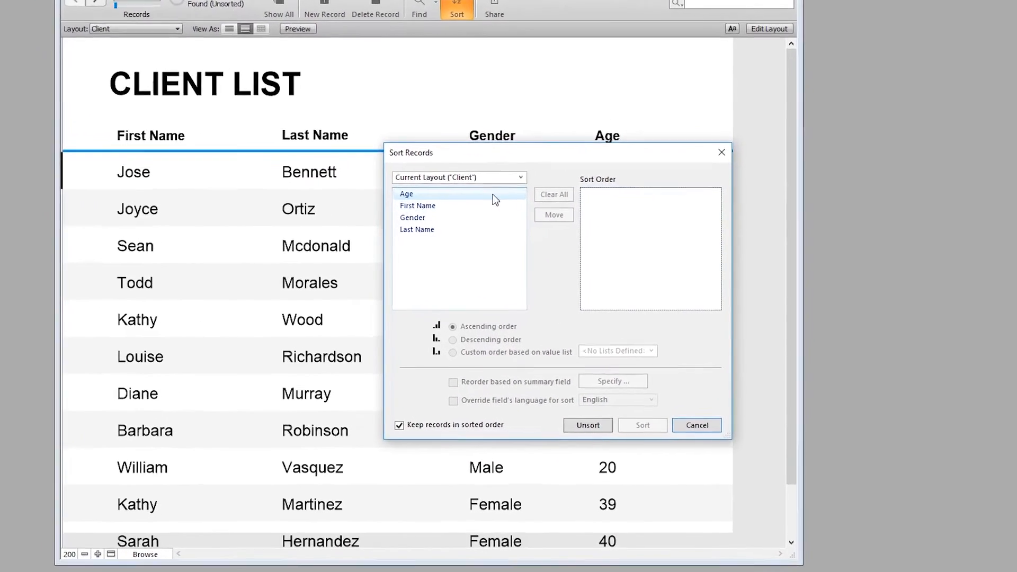
Step: Add Gender to the sort order, set it to ascending, sort the found clients and review the list
left_click(535, 207)
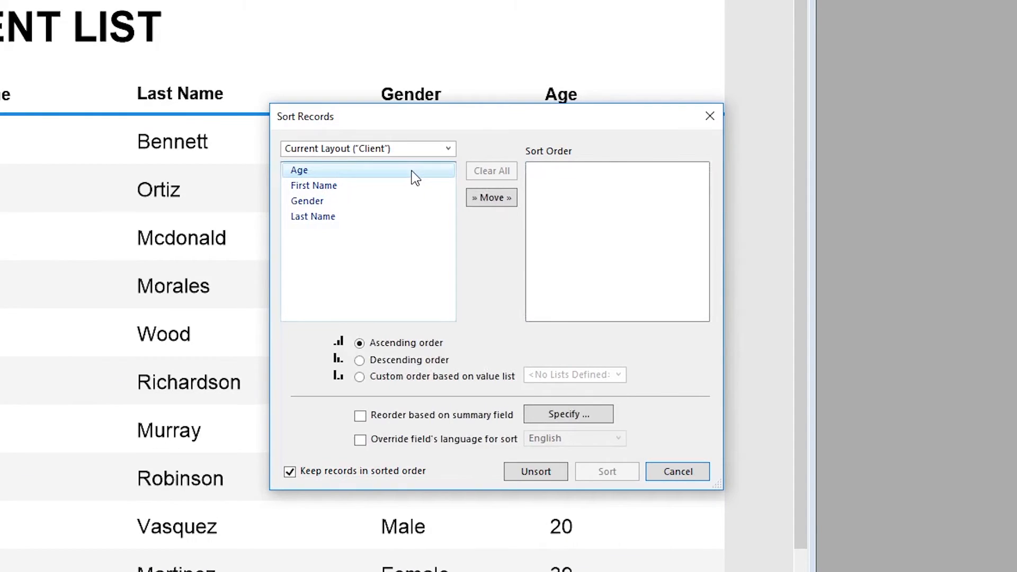
left_click(399, 204)
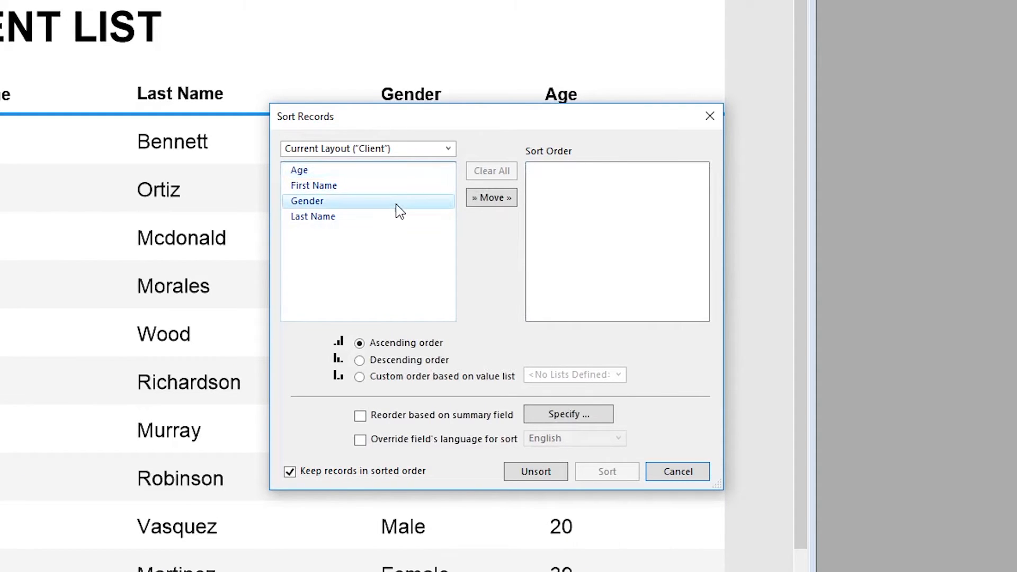
double_click(399, 204)
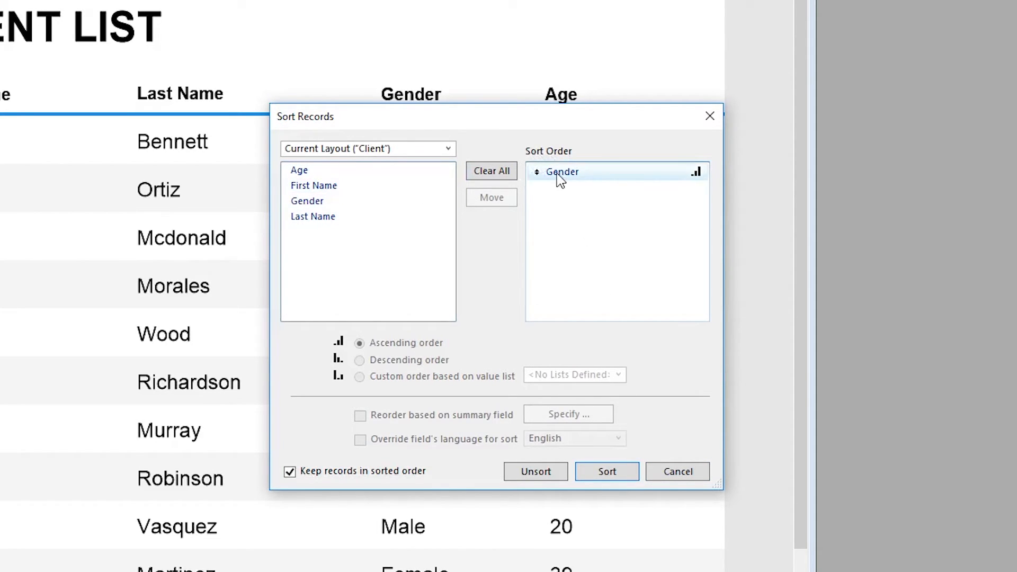
left_click(695, 180)
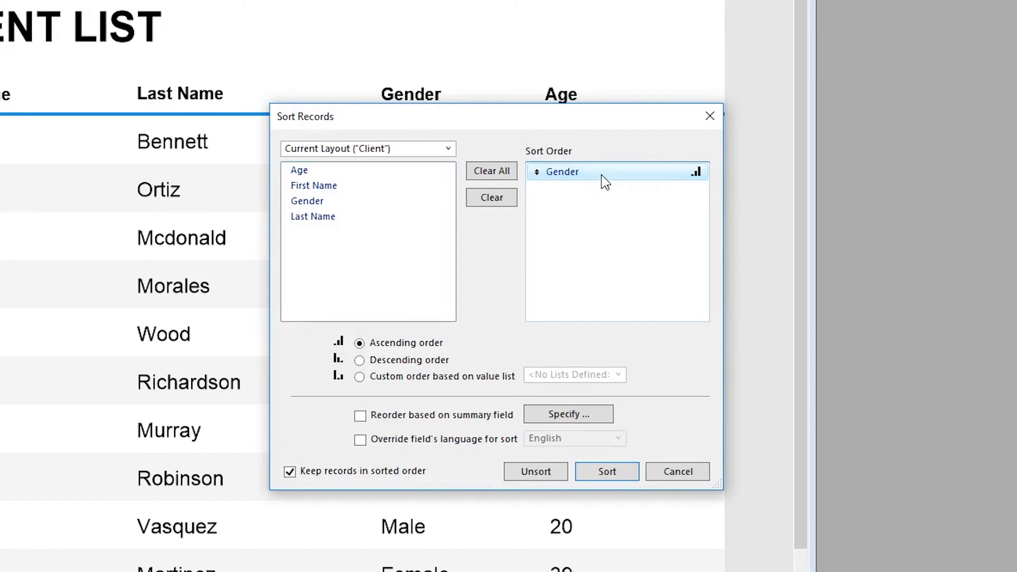
left_click(394, 362)
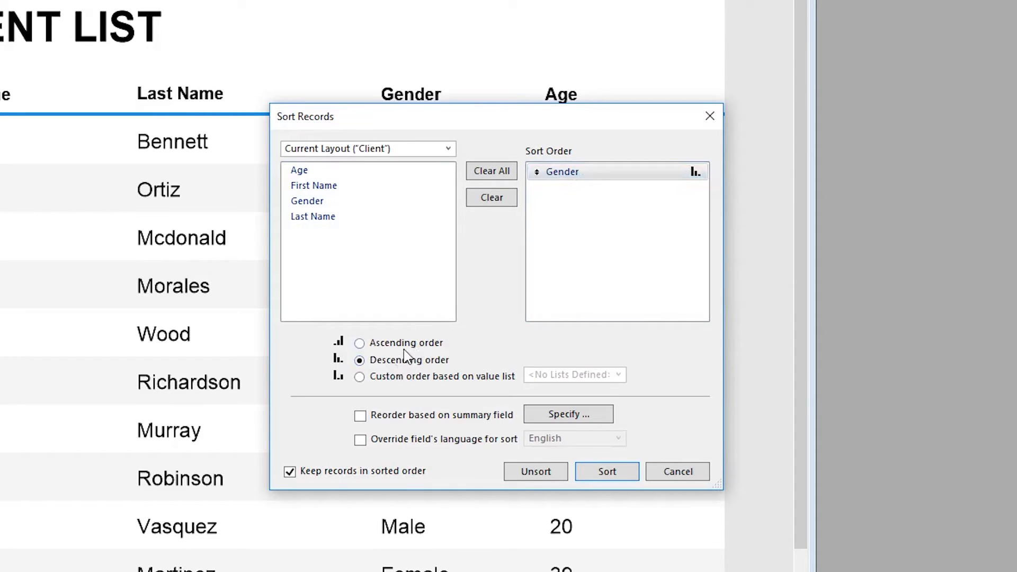
left_click(406, 345)
left_click(600, 475)
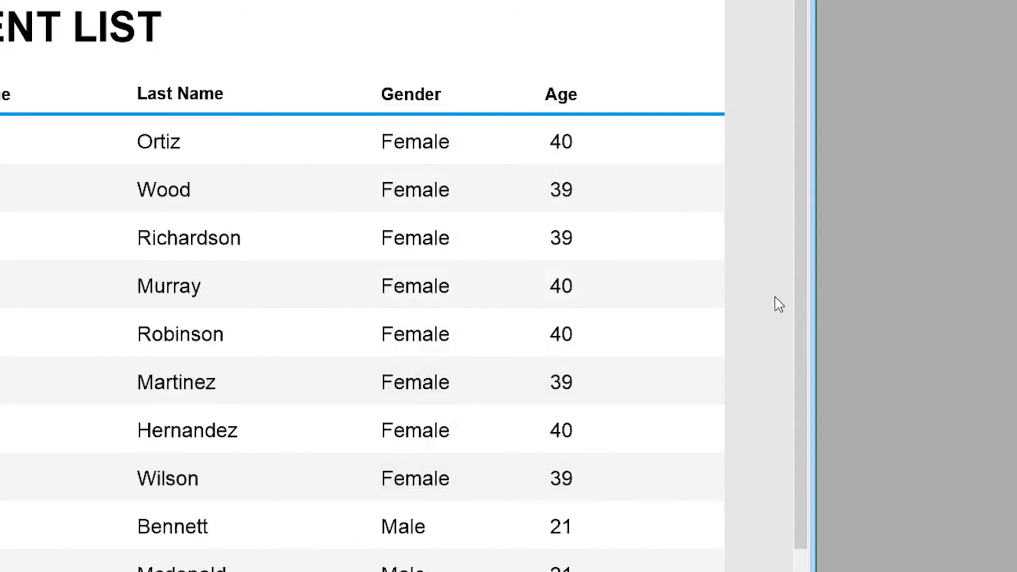
left_click_drag(801, 291, 789, 183)
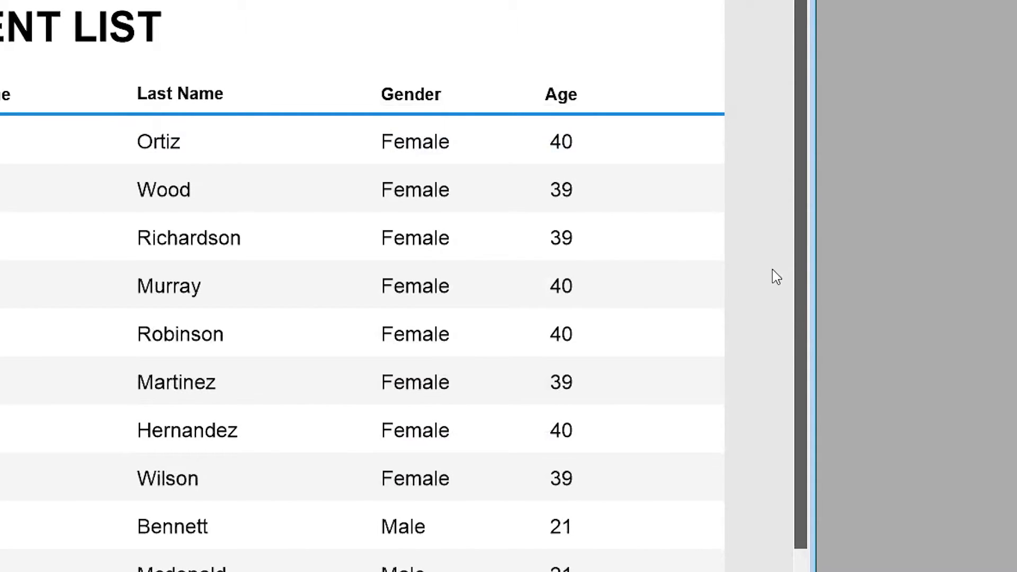
scroll(772, 269, "down", 2)
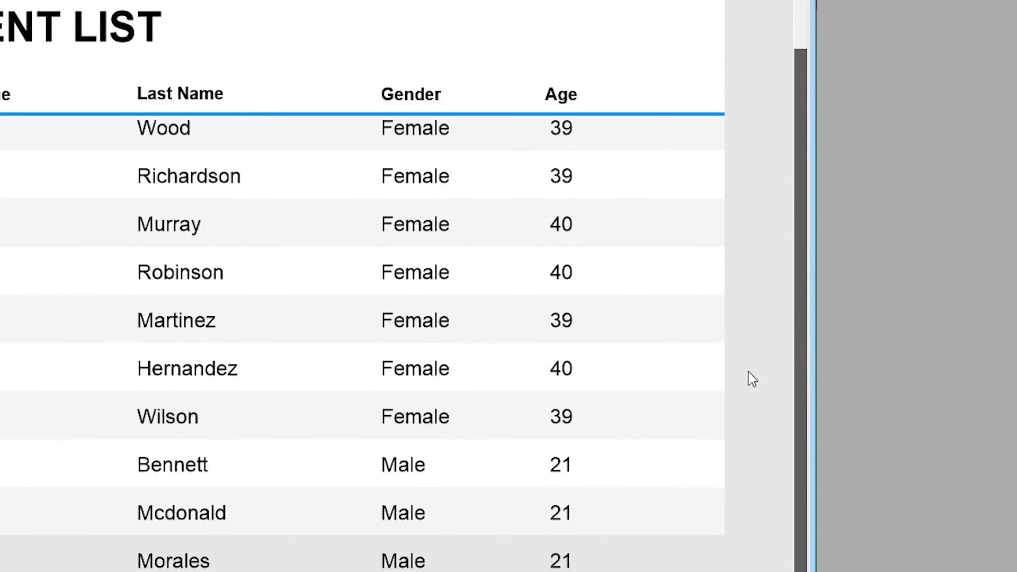
scroll(750, 355, "up", 2)
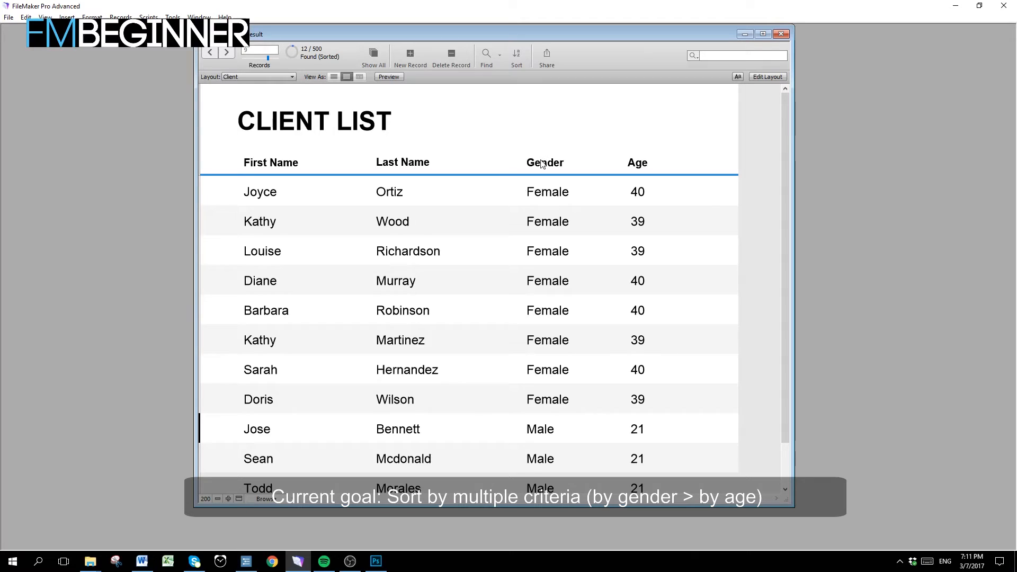
Step: Add Age in ascending order as the second sort field after Gender, sort again and review the list
left_click(519, 61)
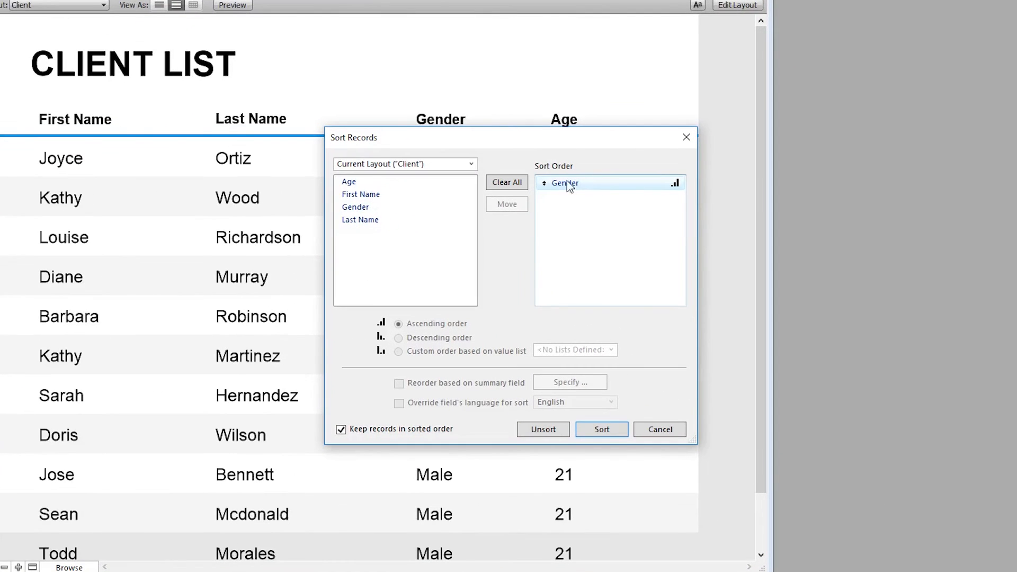
double_click(386, 183)
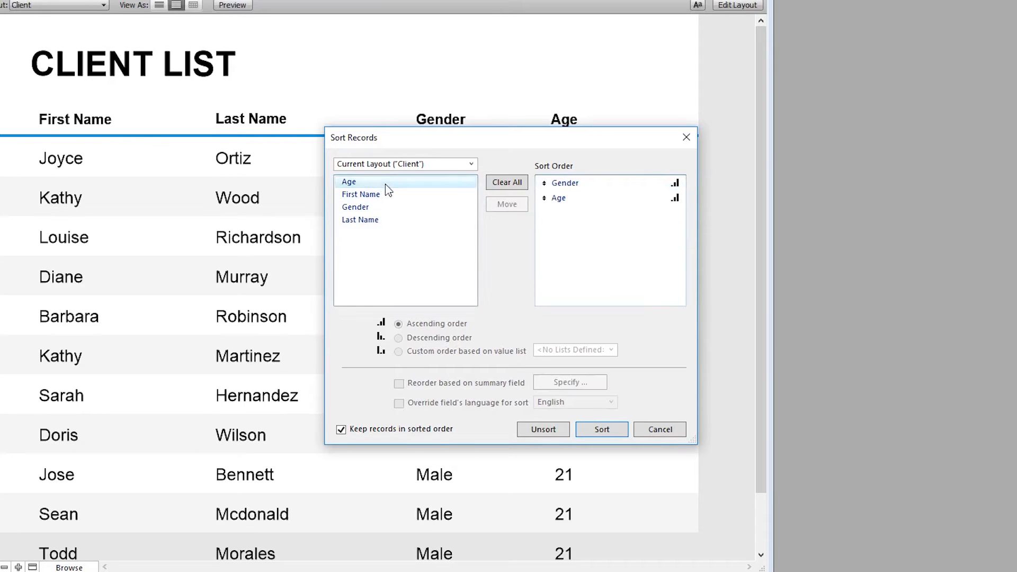
left_click(560, 200)
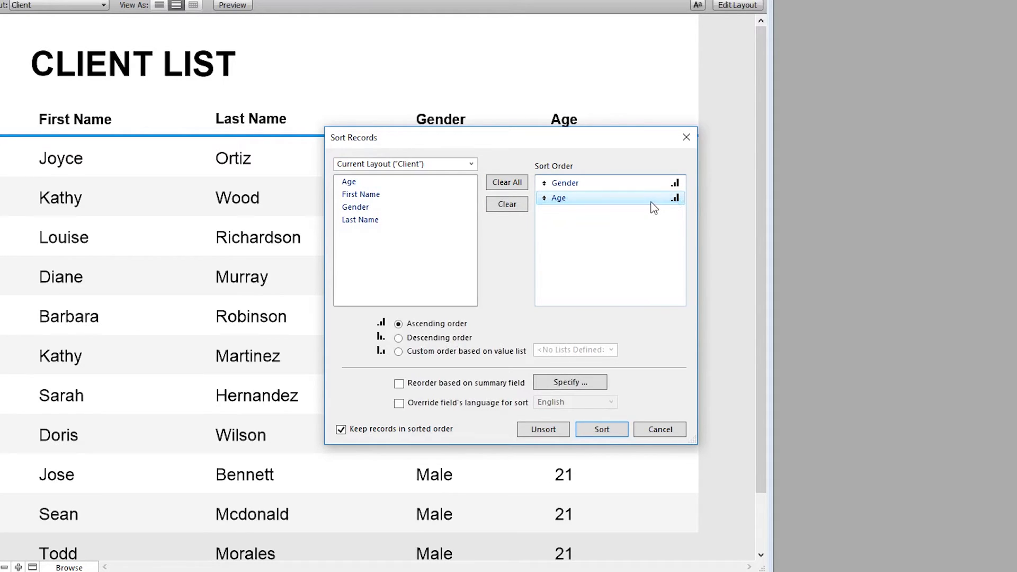
left_click(600, 431)
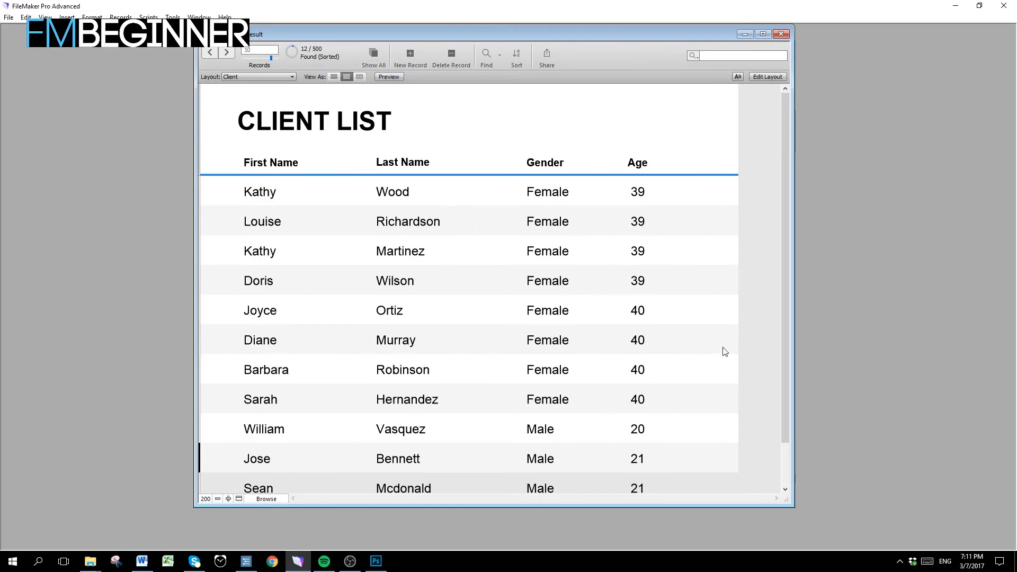
scroll(786, 307, "down", 1)
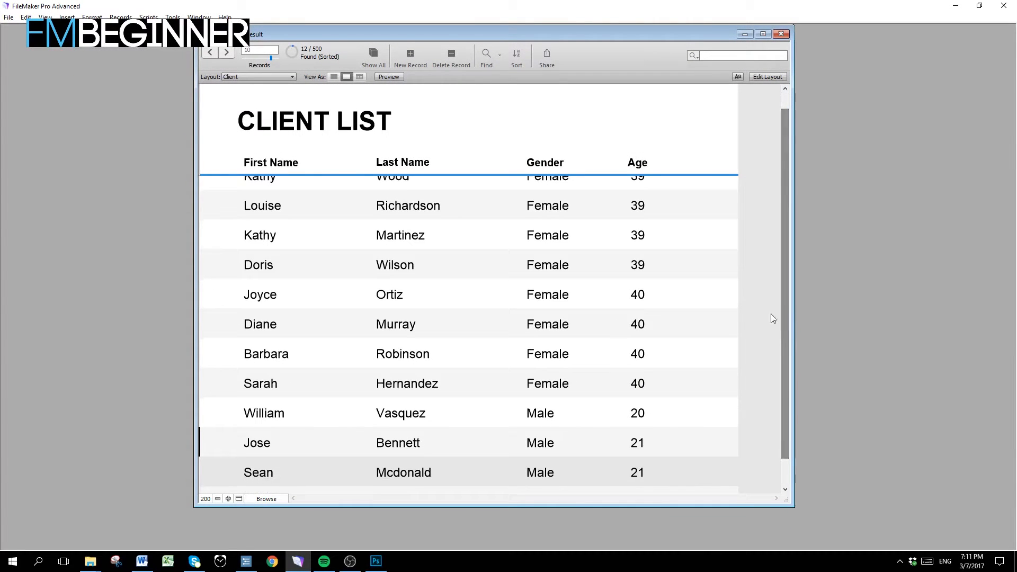
left_click_drag(788, 292, 786, 278)
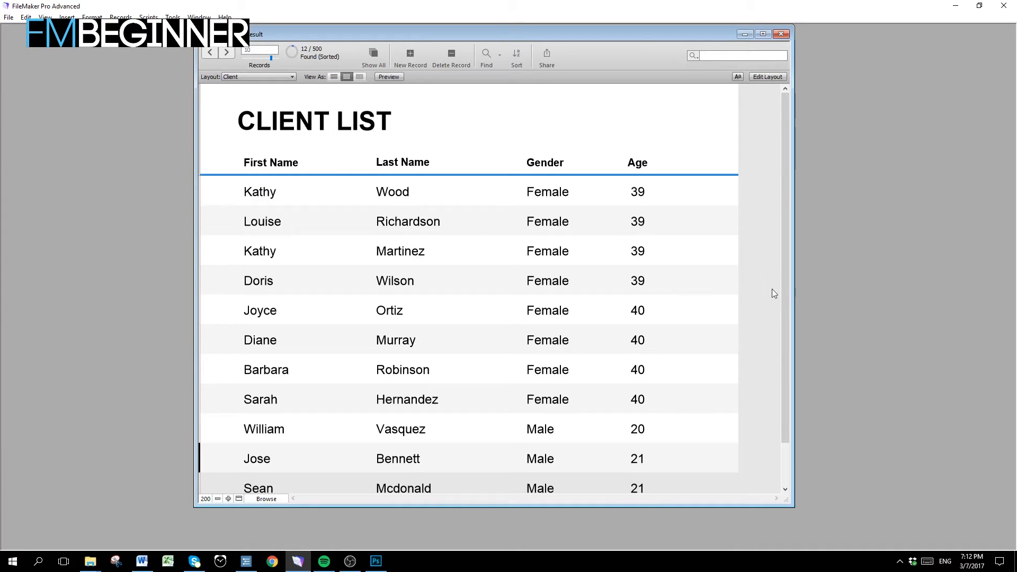
scroll(786, 284, "down", 1)
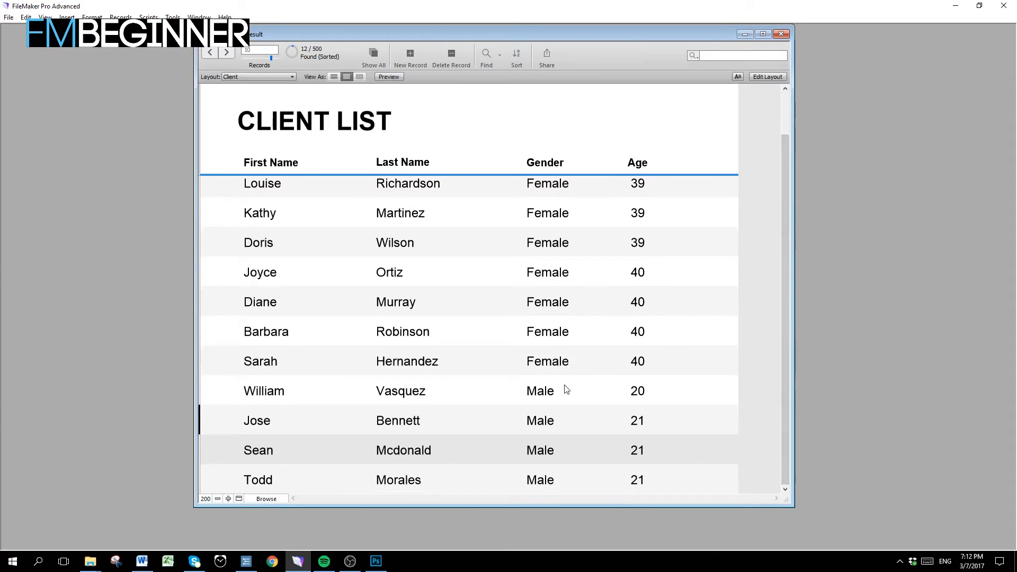
scroll(786, 296, "up", 1)
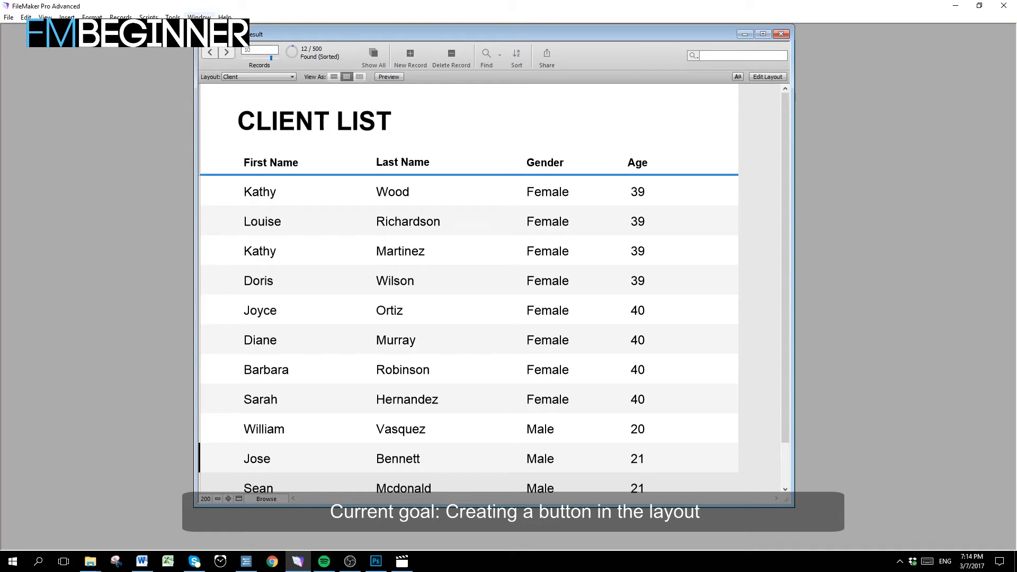
Step: Switch to Layout mode and draw a button about 1.14 by 0.31 in in the header, labelled "Find male"
left_click(45, 17)
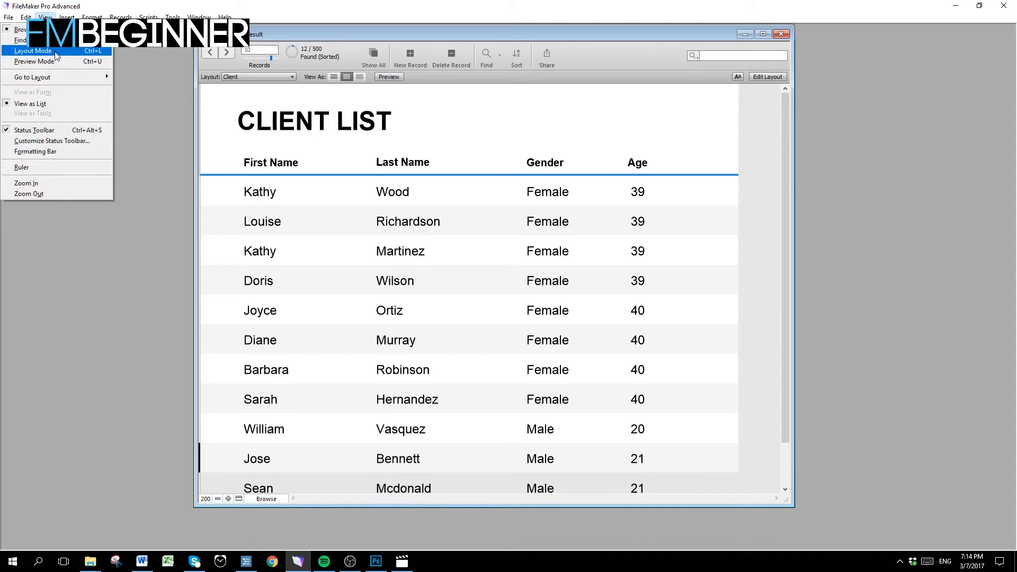
left_click(33, 51)
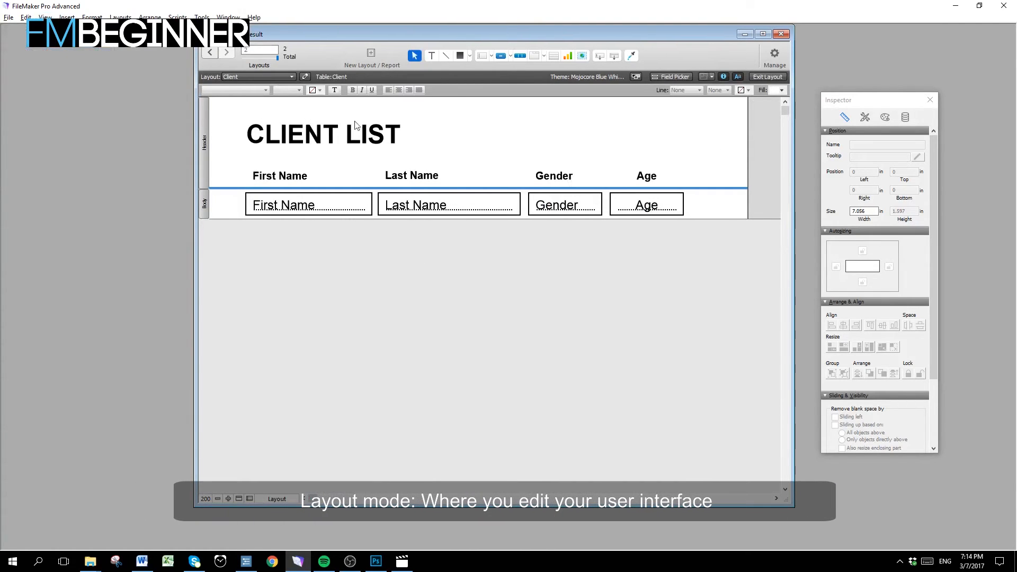
mouse_move(652, 177)
left_mouse_down()
mouse_move(624, 130)
mouse_move(652, 184)
left_mouse_up()
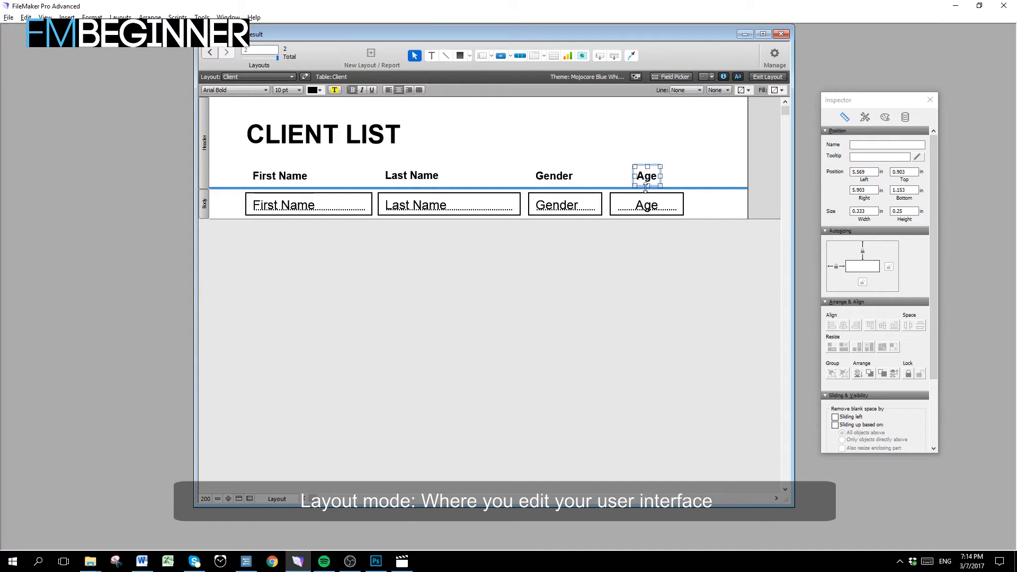
left_click(503, 56)
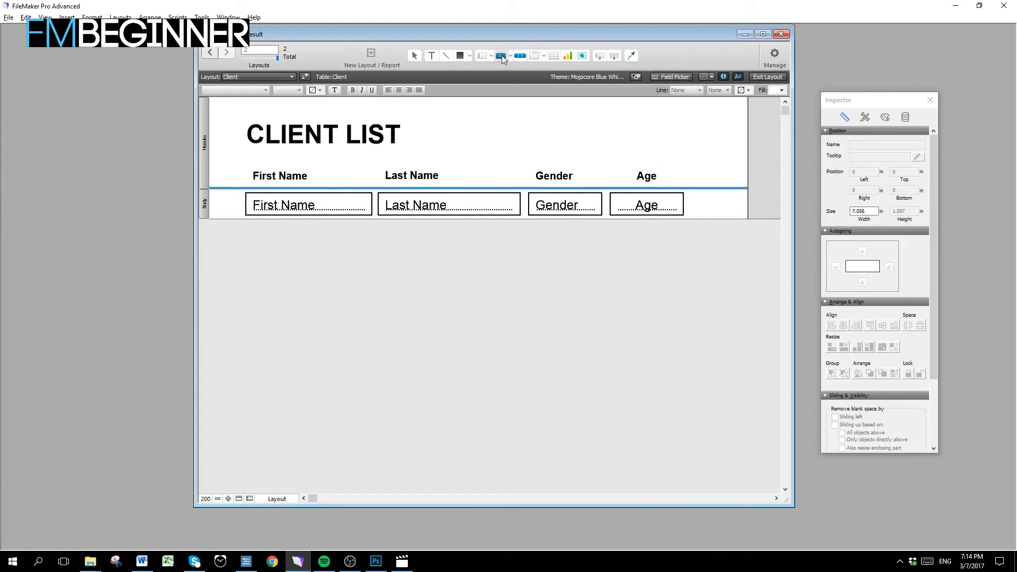
mouse_move(547, 117)
left_mouse_down()
mouse_move(577, 139)
mouse_move(625, 150)
mouse_move(634, 140)
left_mouse_up()
type("F")
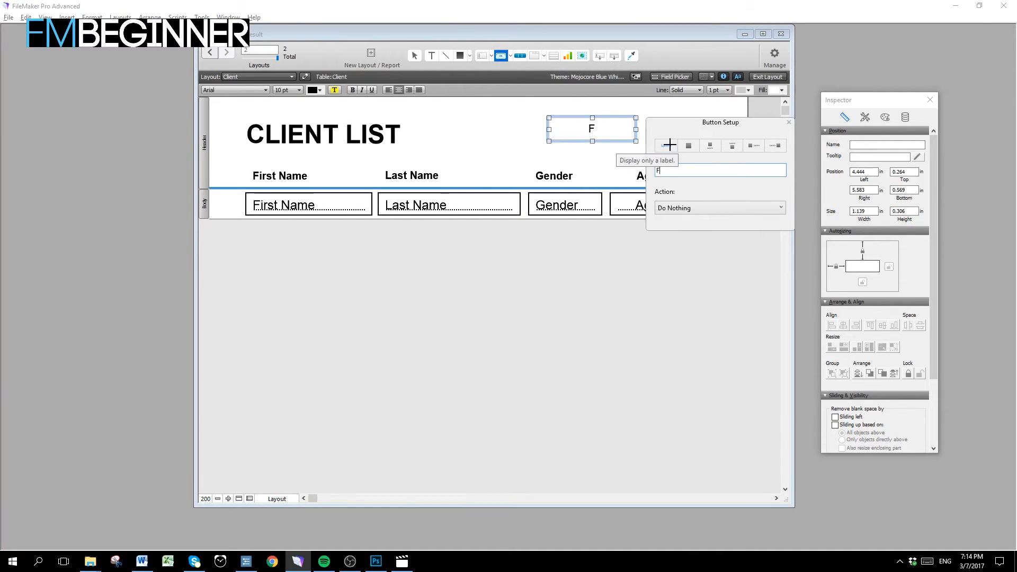
type("ind male")
Step: Move the Find male button to about 5.08 in from the layout's left edge and return to Browse mode
left_click(415, 56)
left_click_drag(574, 136, 623, 137)
left_click(559, 137)
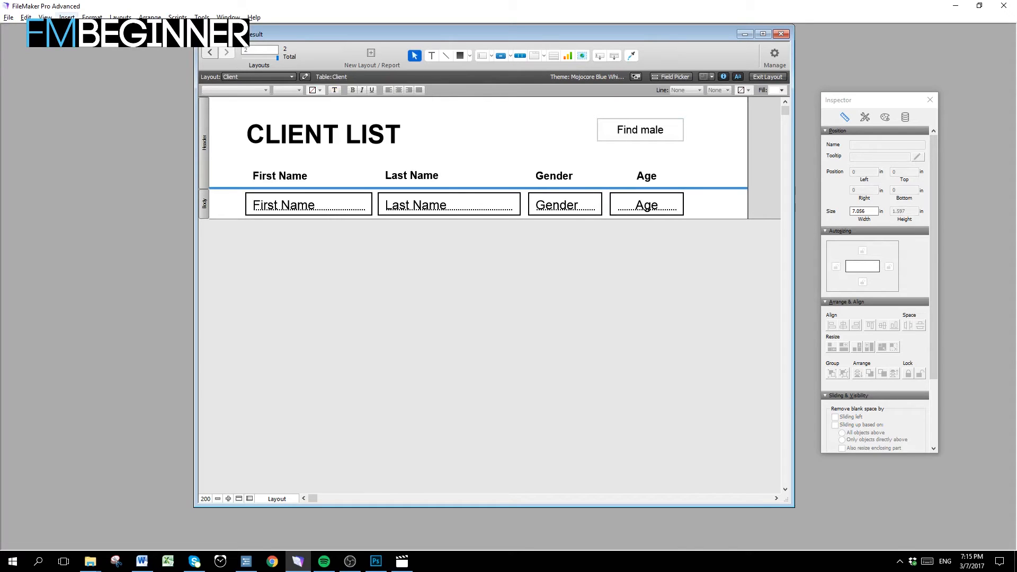
left_click(45, 18)
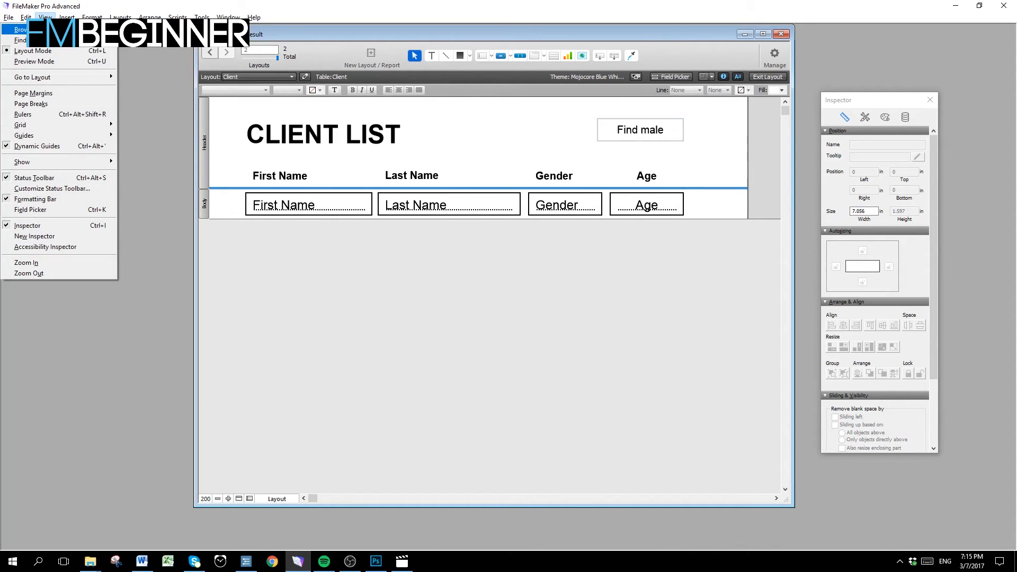
left_click(20, 30)
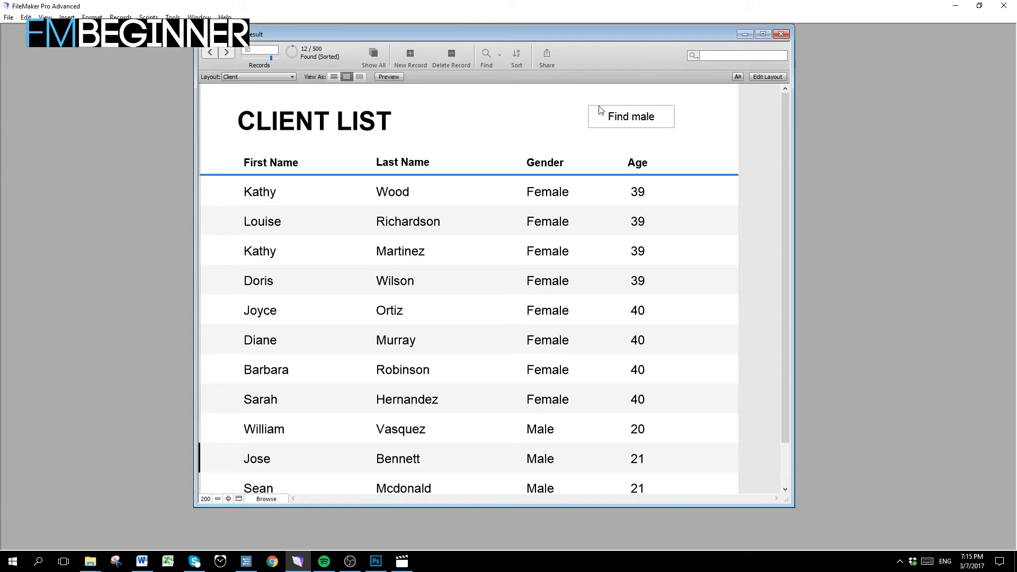
Step: In Layout mode, open the Find male button's setup to review its action choices, and widen the button to about 1.46 in
key("ctrl+l")
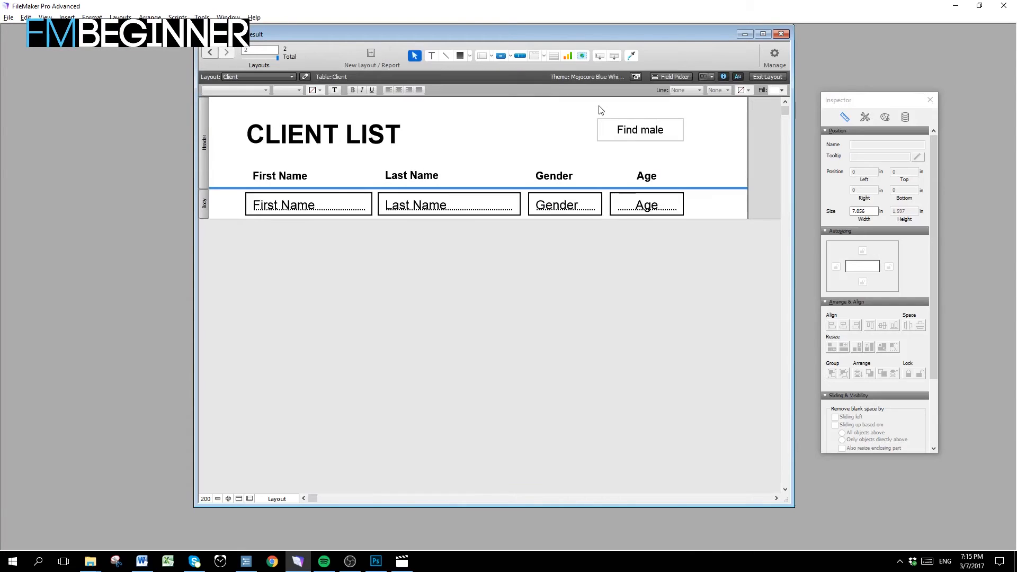
left_click(626, 137)
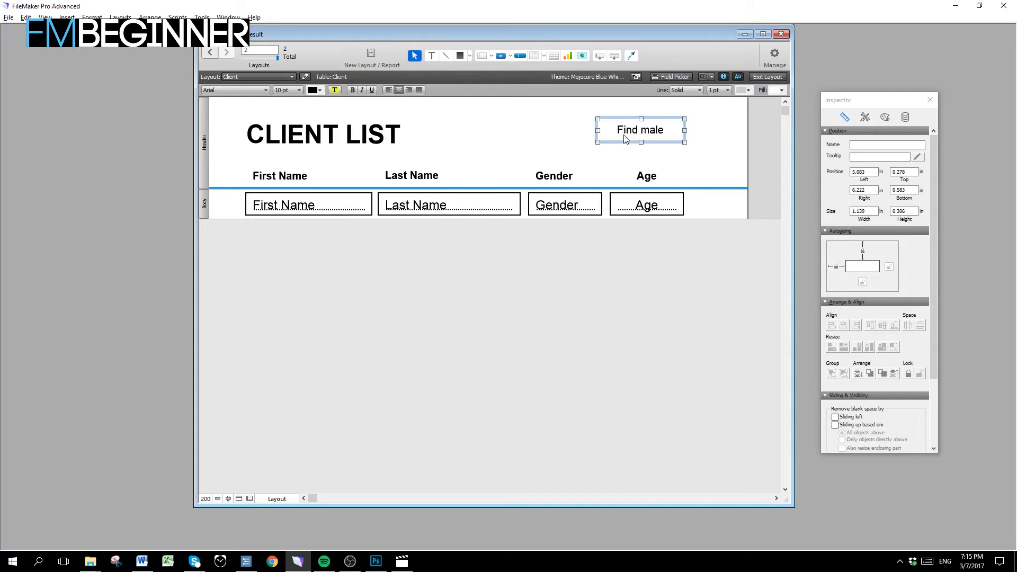
left_click(571, 146)
double_click(625, 132)
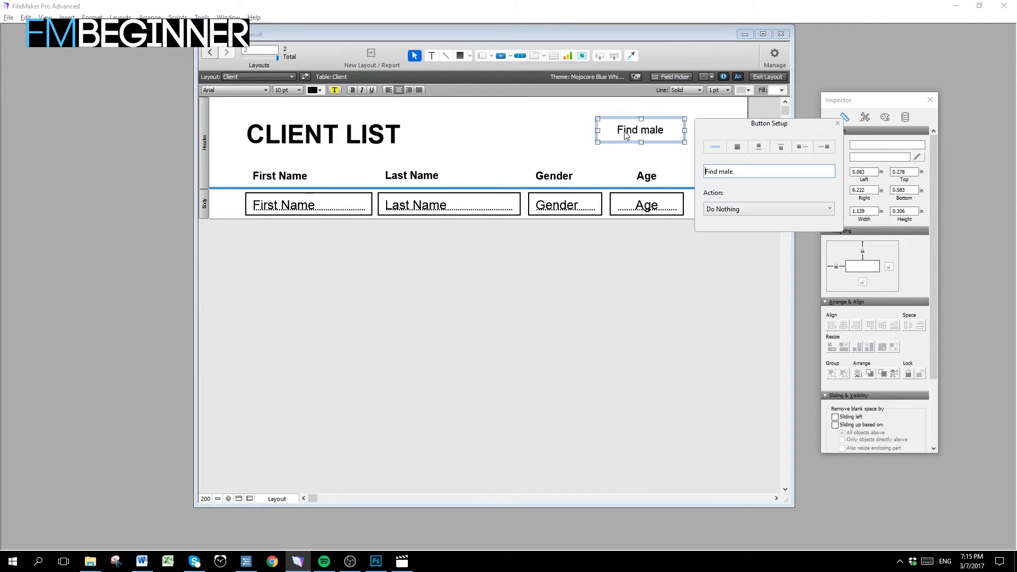
left_click(741, 210)
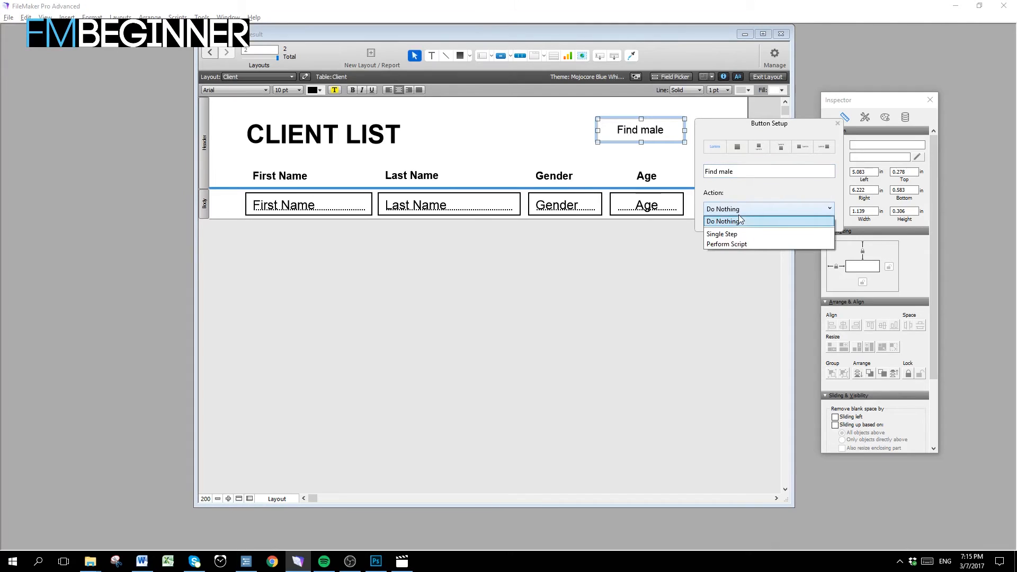
left_click(752, 208)
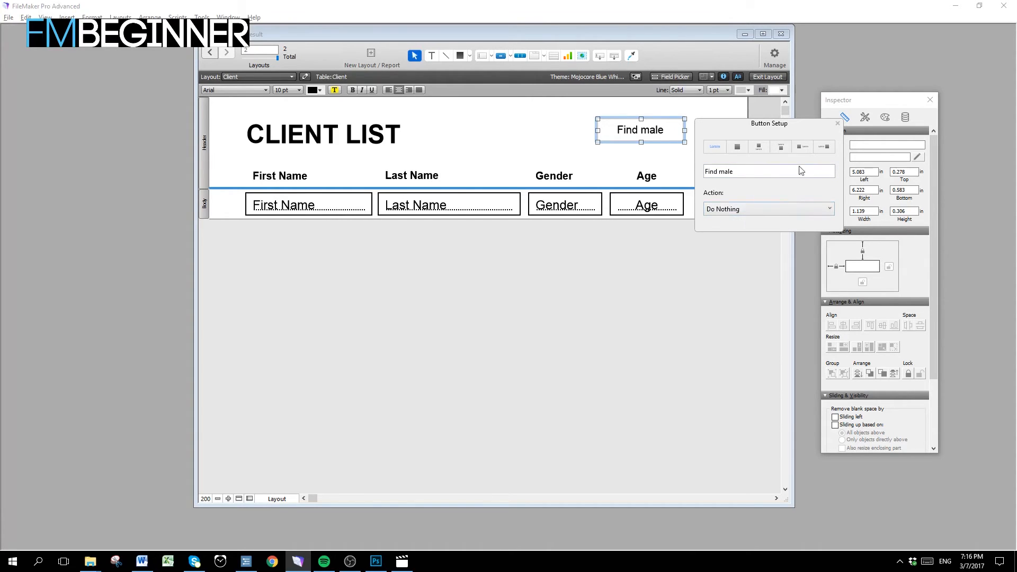
left_click_drag(598, 131, 573, 130)
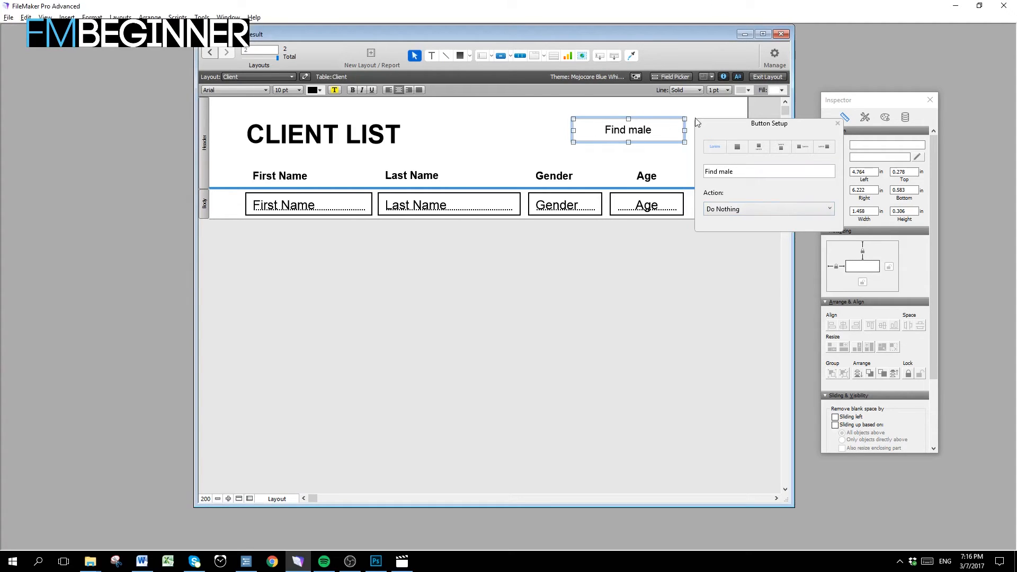
Step: Try the icon label styles and several icons on the Find male button, and restore its text-only label
left_click(780, 147)
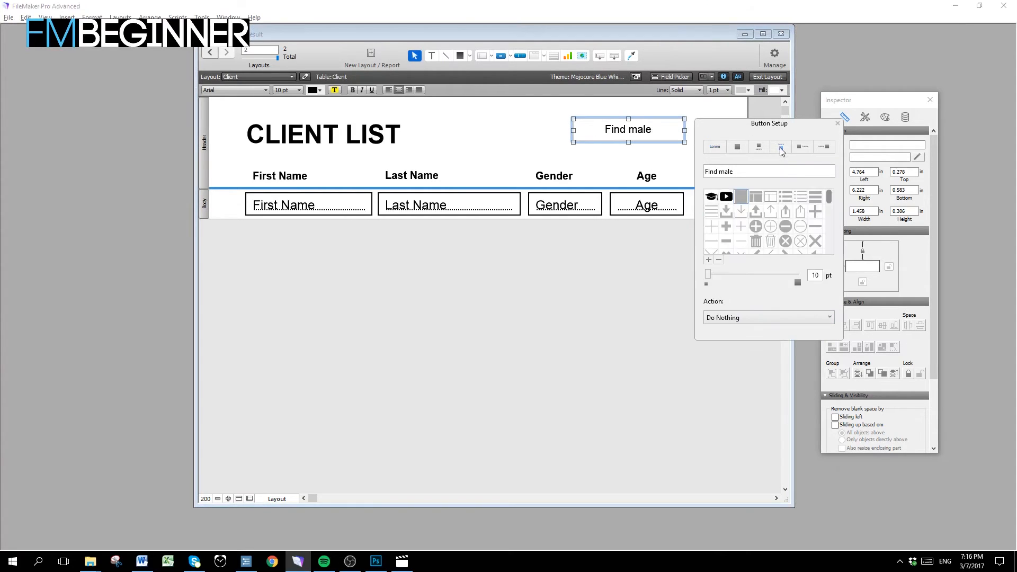
left_click(799, 147)
left_click(824, 147)
left_click(737, 148)
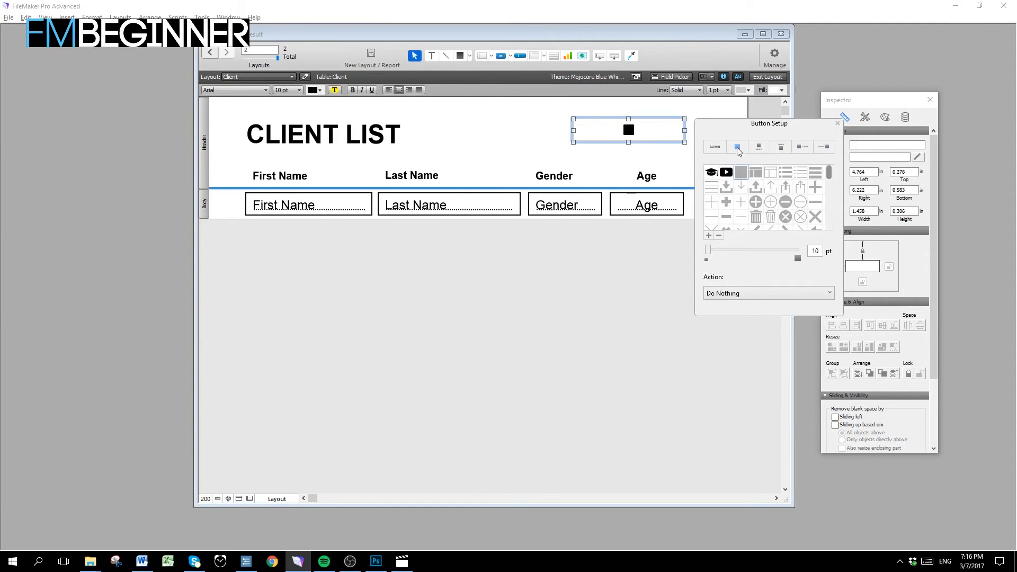
left_click(755, 202)
left_click(785, 202)
left_click(785, 187)
left_click(755, 187)
left_click(715, 148)
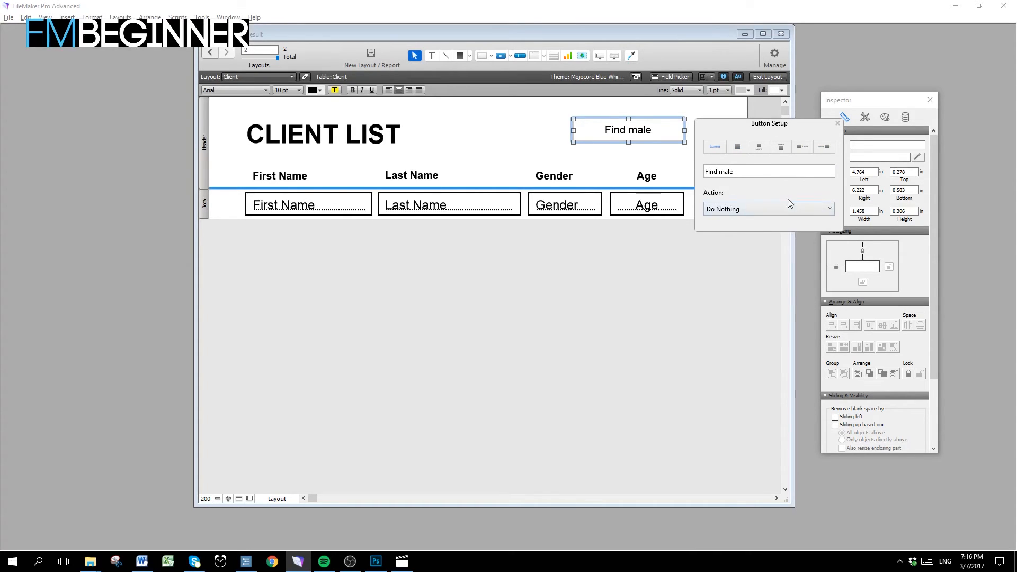
Step: Set the Find male button's action to Single Step and start a blank script step
left_click(737, 209)
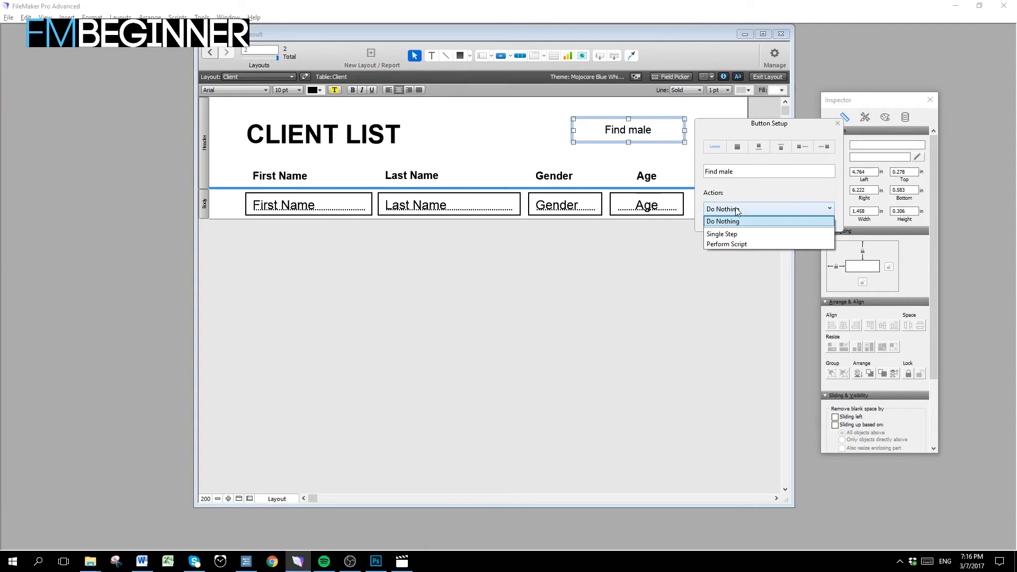
left_click(735, 234)
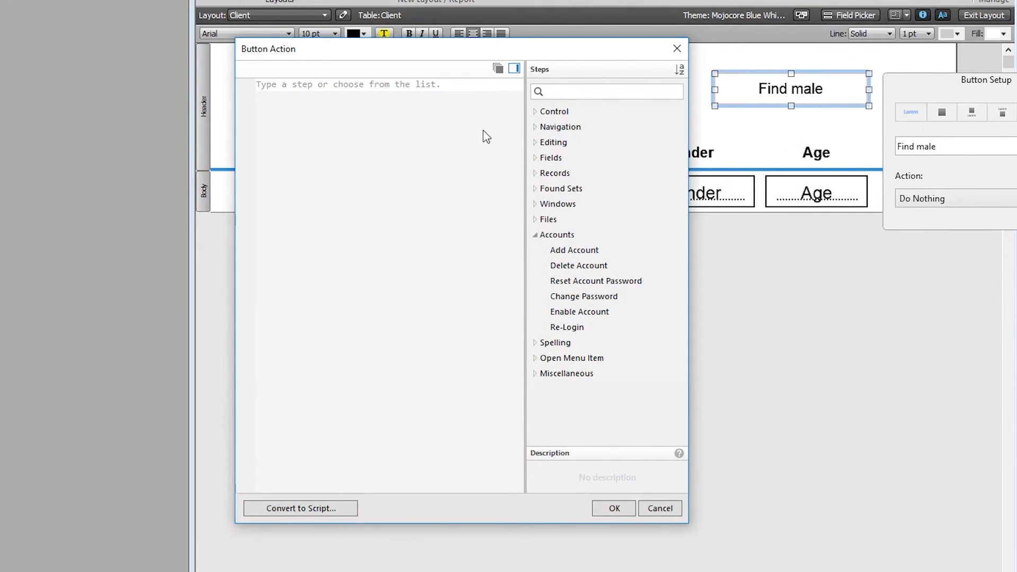
left_click(487, 137)
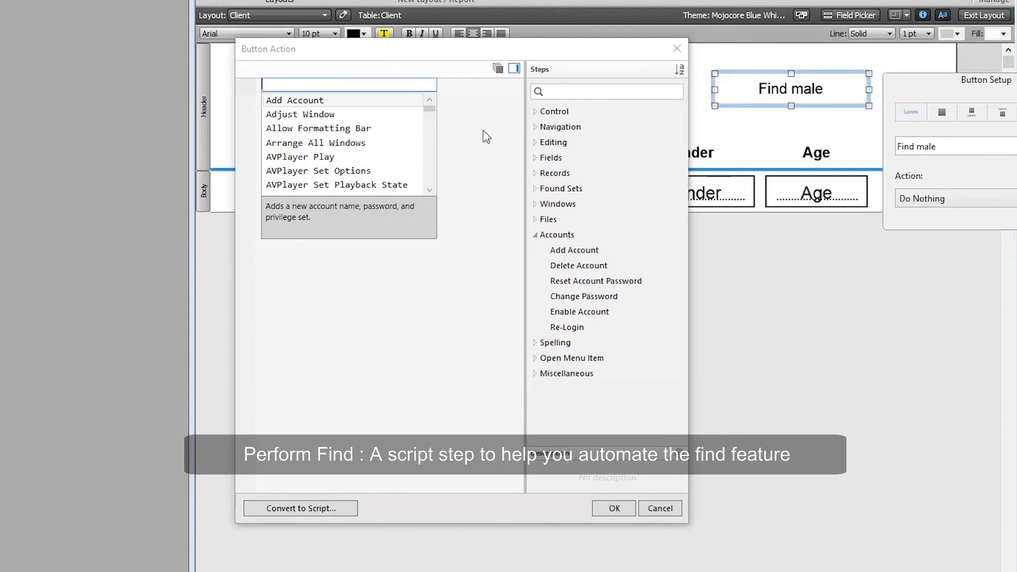
Step: Add a Perform Find script step from the Found Sets category, and delete it again
left_click(533, 238)
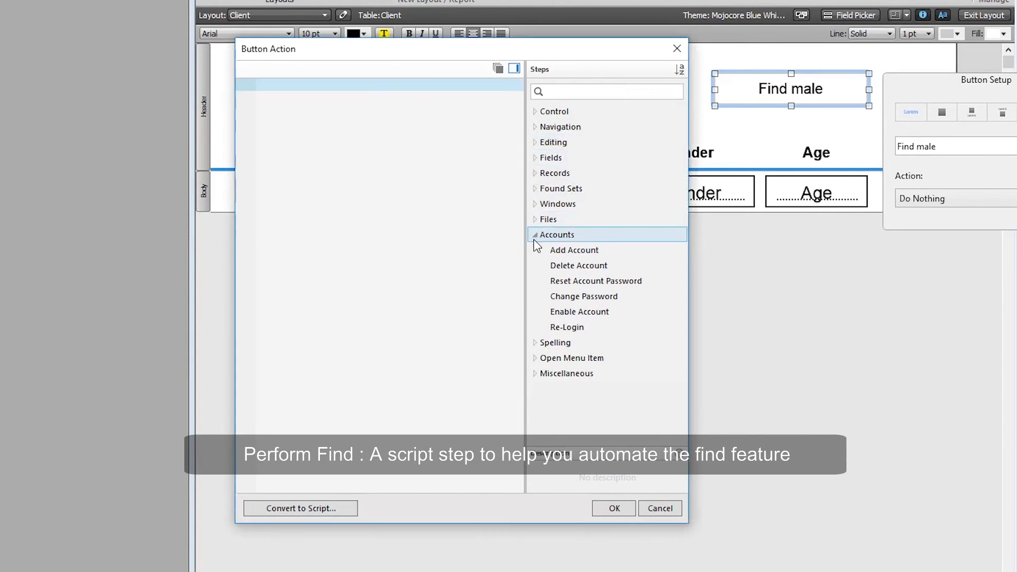
left_click(536, 235)
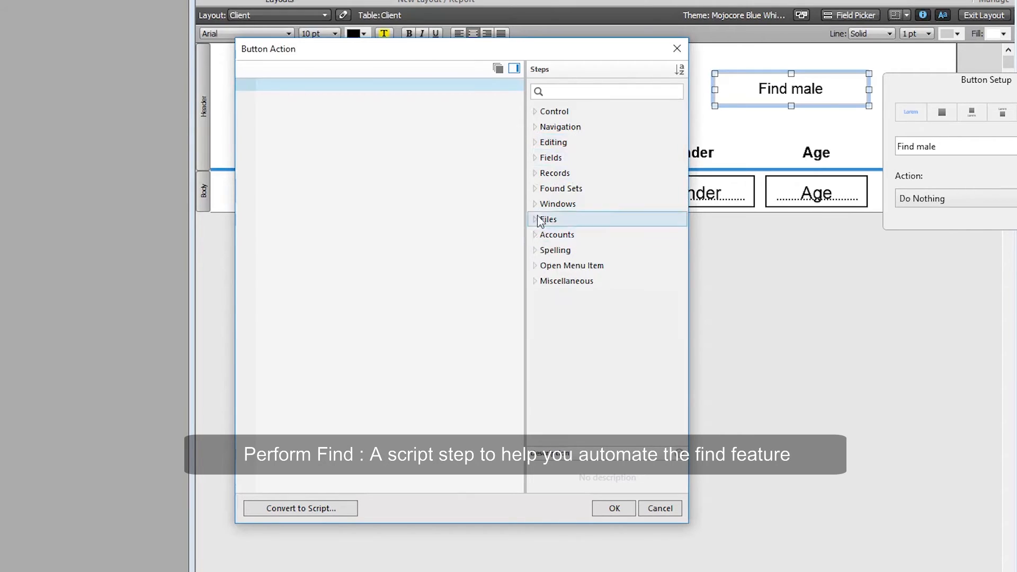
left_click(535, 174)
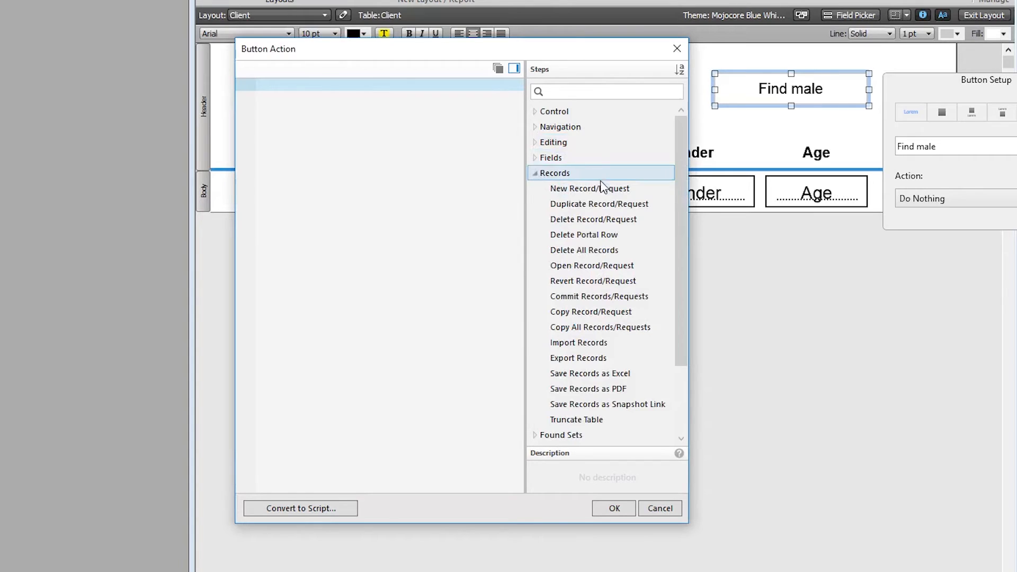
left_click(535, 173)
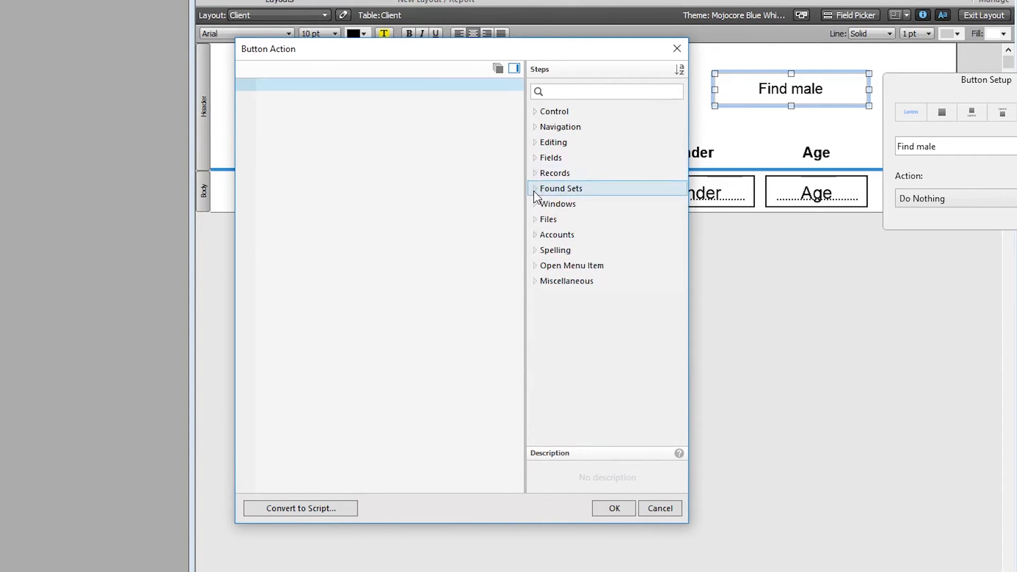
left_click(533, 189)
left_click(576, 212)
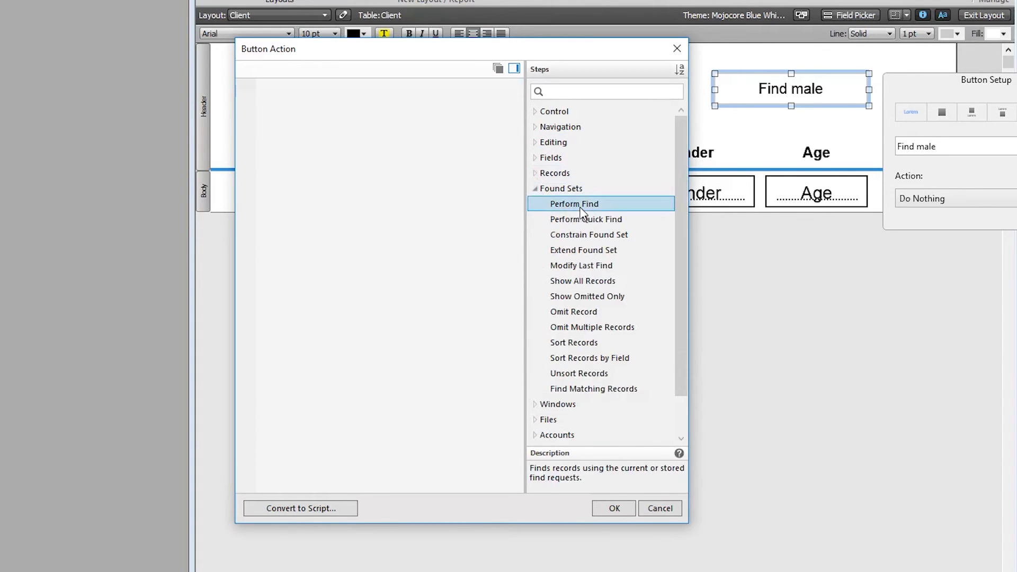
double_click(595, 209)
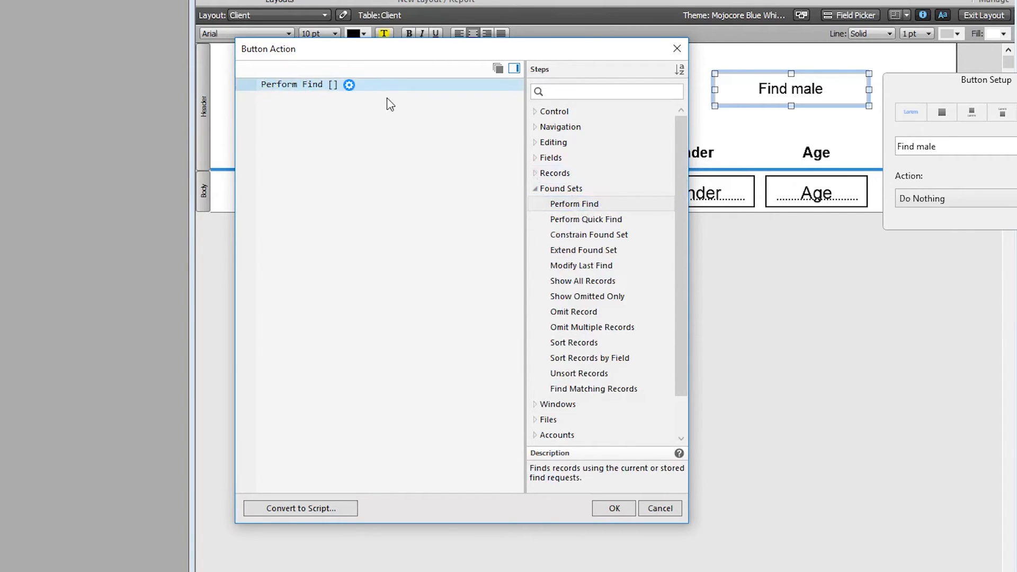
key("Delete")
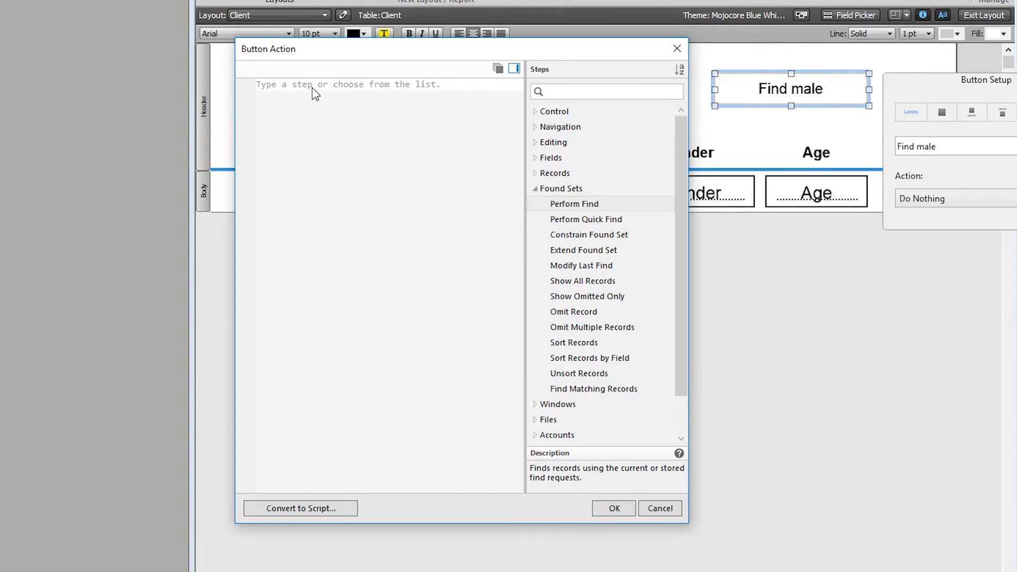
Step: Add the Perform Find script step to the button action by entering its name and picking the match
left_click(312, 87)
type("Perfor")
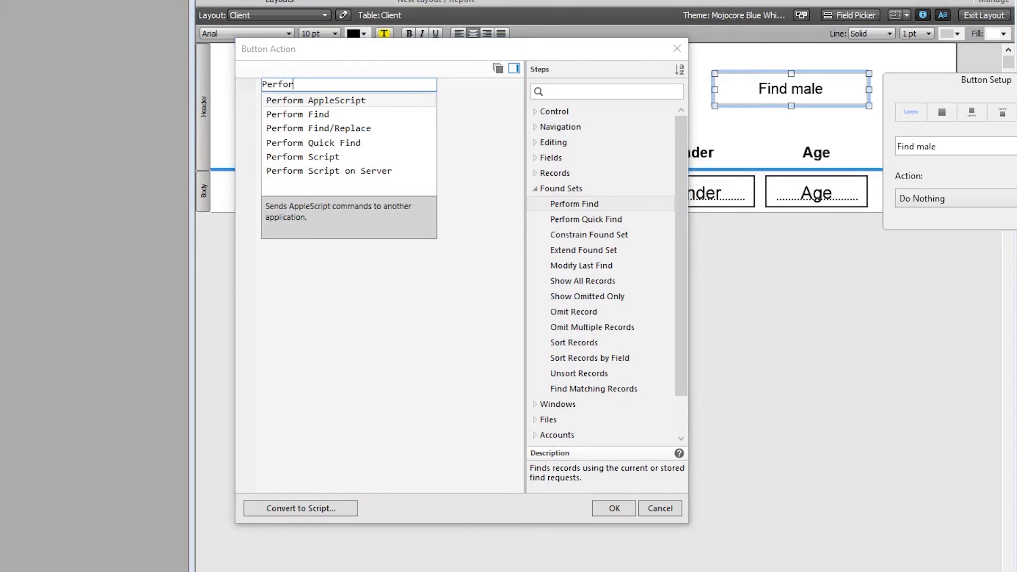
type("m")
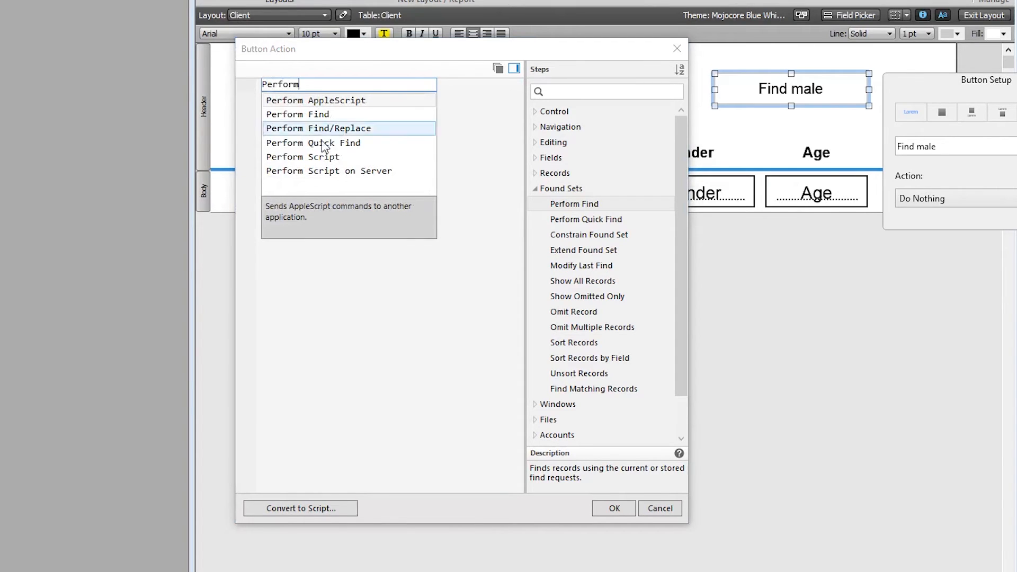
left_click(312, 118)
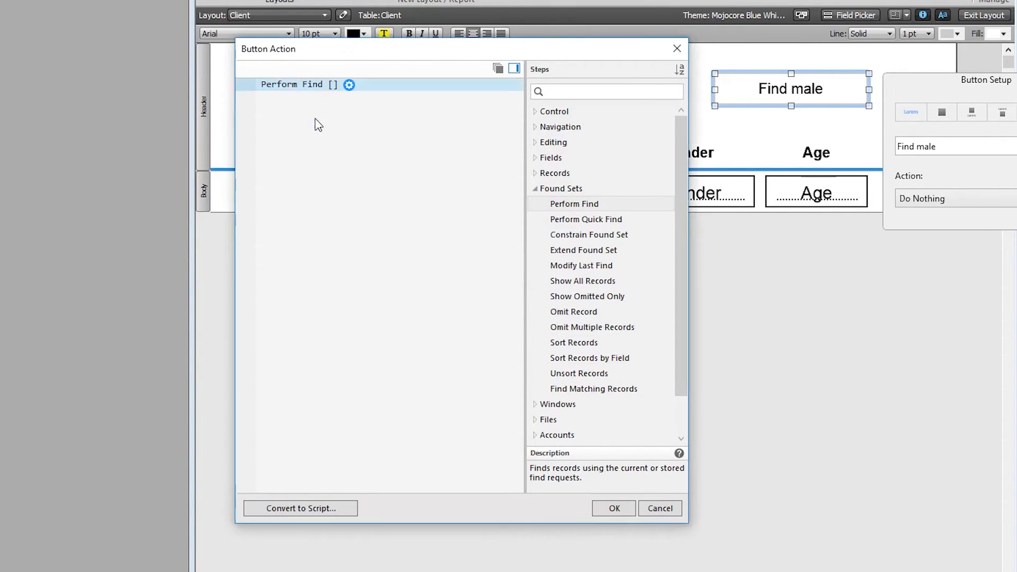
Step: Turn on specified find requests for Perform Find and delete both existing requests for gender and age
left_click(349, 85)
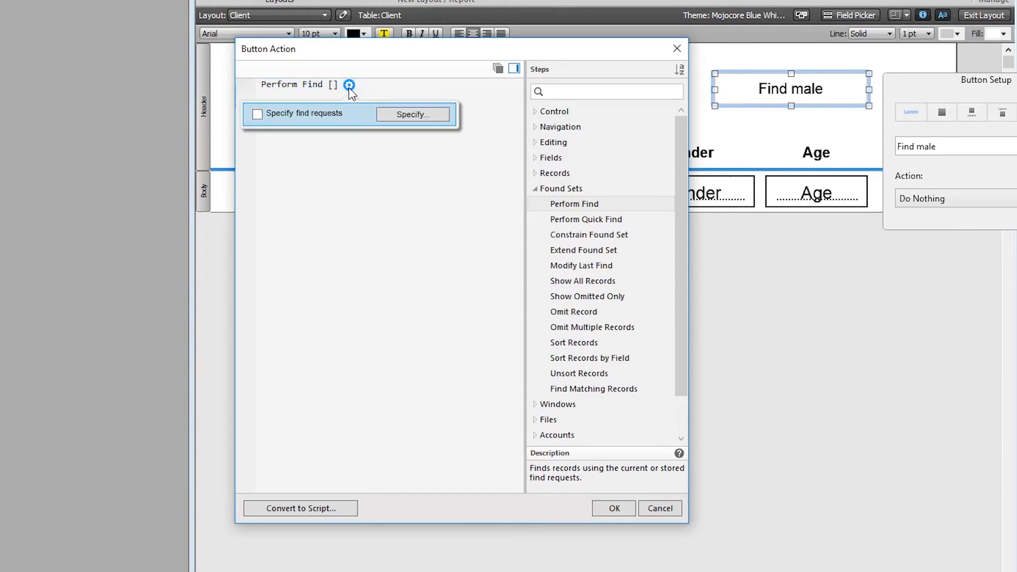
left_click(258, 115)
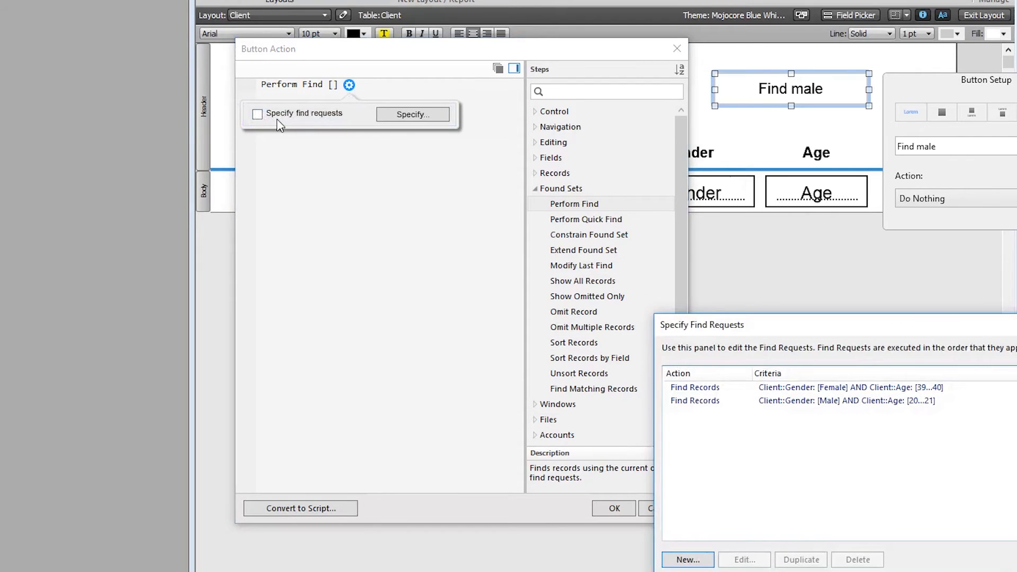
left_click_drag(840, 332, 680, 110)
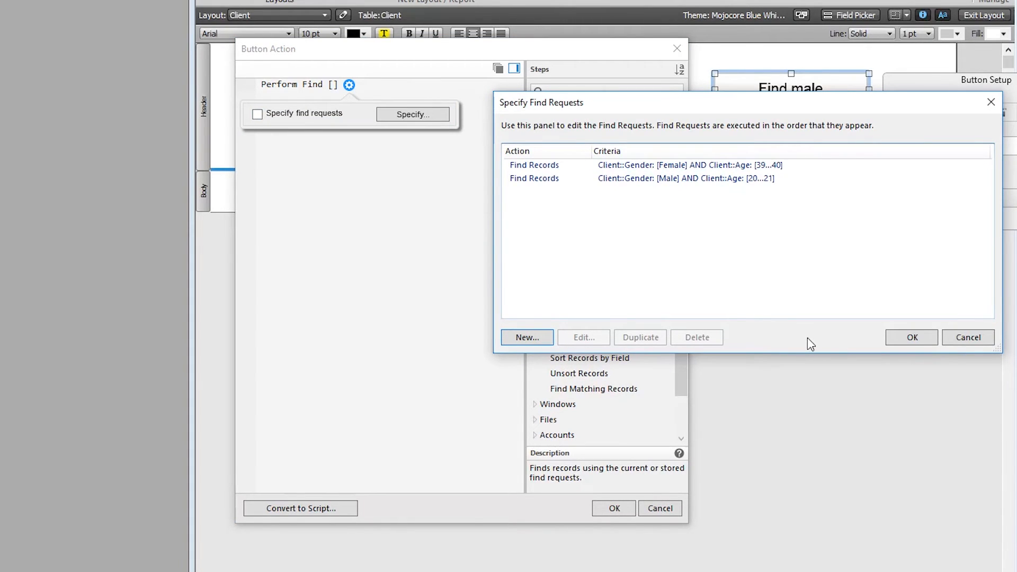
left_click(755, 179)
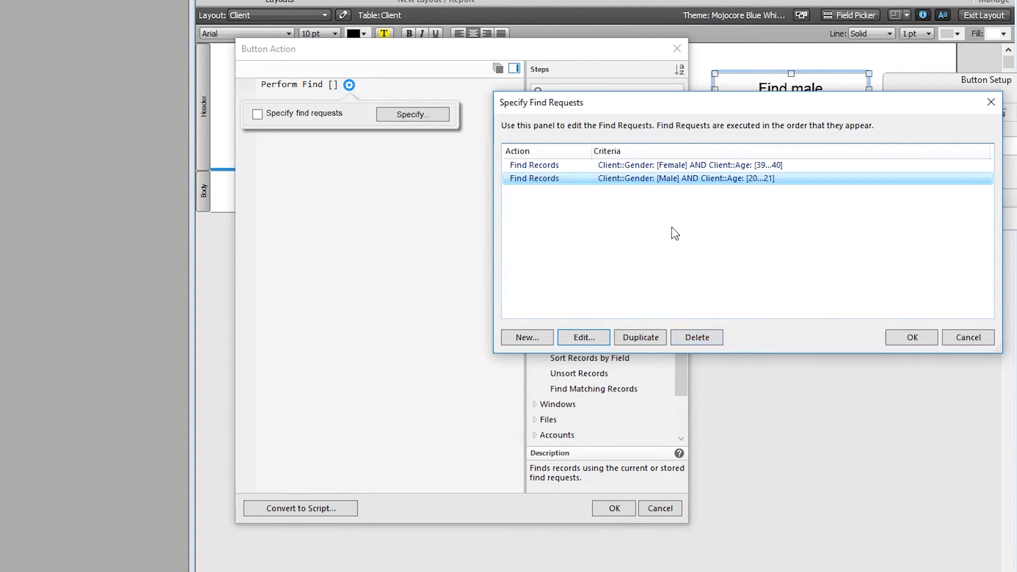
left_click(710, 337)
left_click(698, 338)
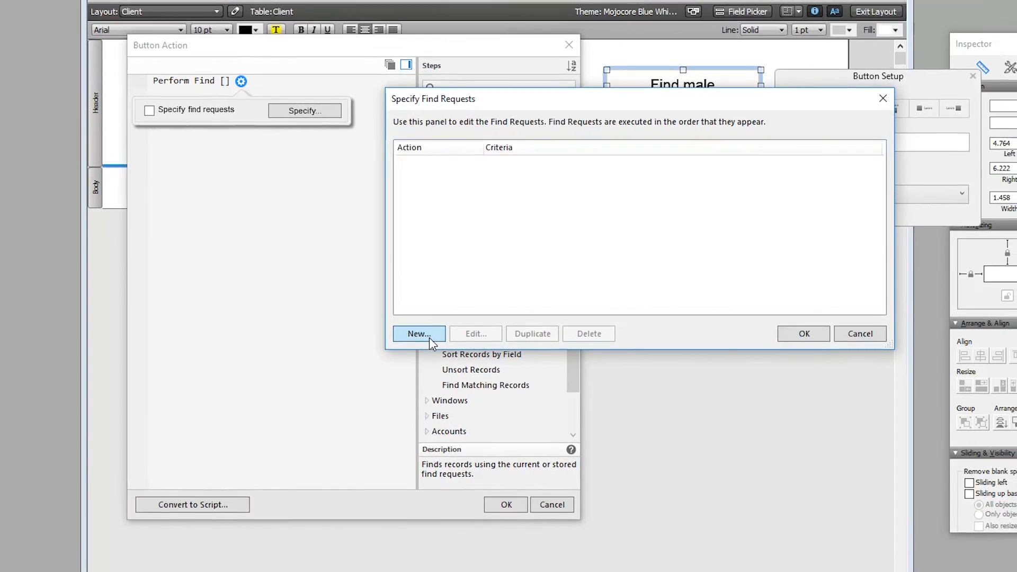
Step: Create a Find Records request with the criterion =MALE on the Client table's Gender field and accept it
left_click(429, 338)
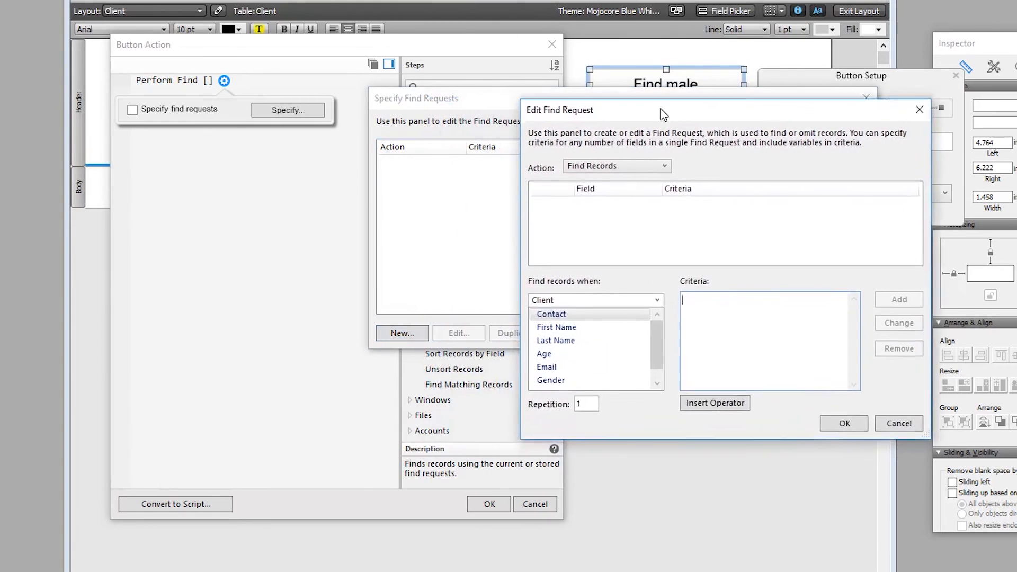
left_click_drag(652, 112, 691, 96)
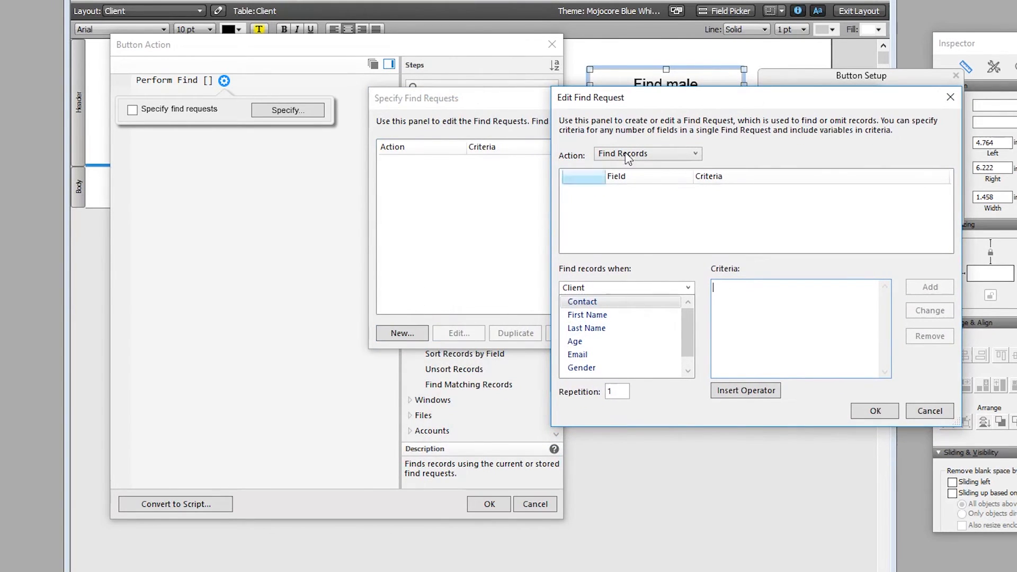
left_click_drag(723, 100, 630, 109)
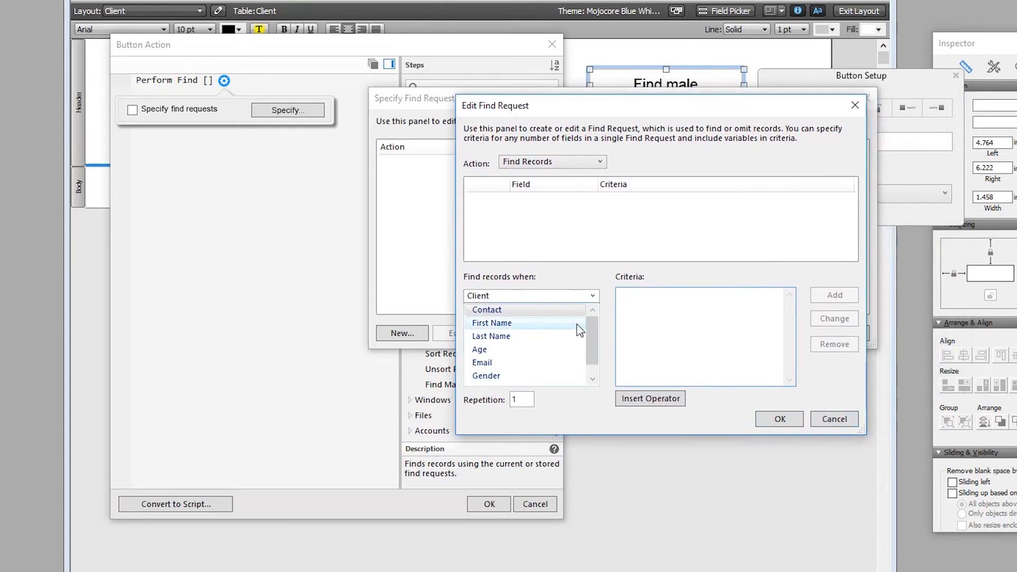
left_click_drag(588, 320, 586, 332)
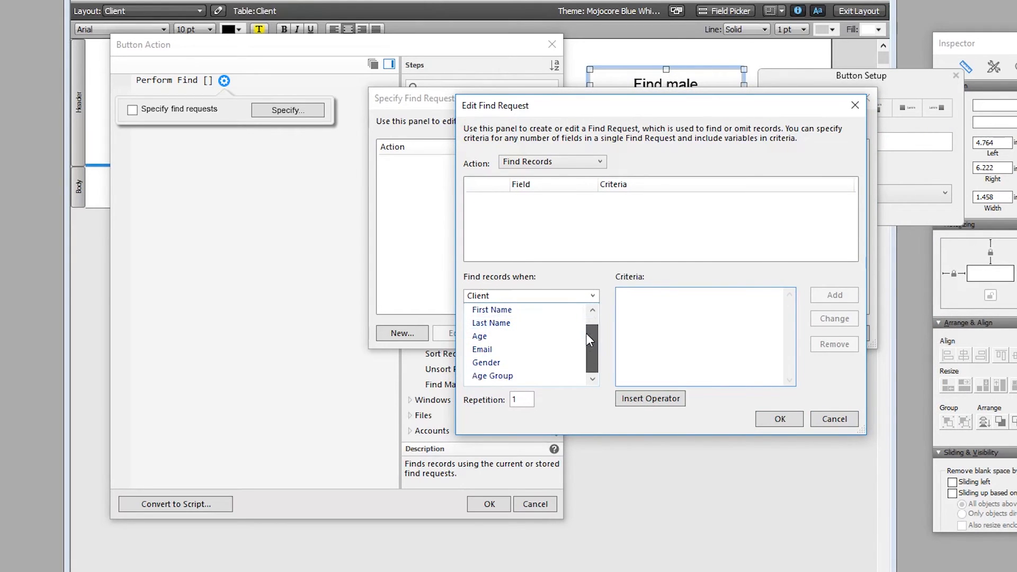
left_click(521, 364)
left_click(663, 315)
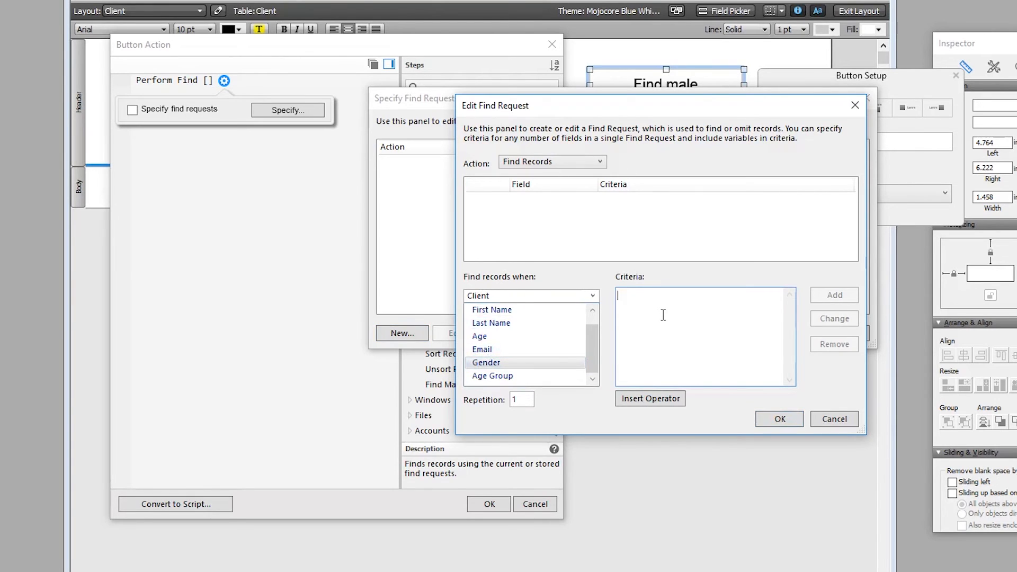
type("=MALE")
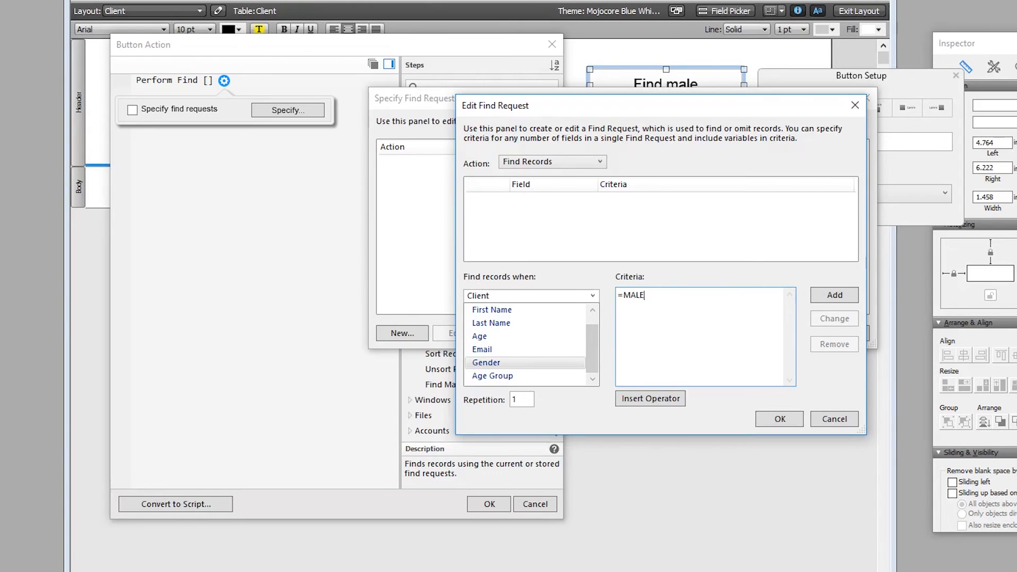
left_click(832, 296)
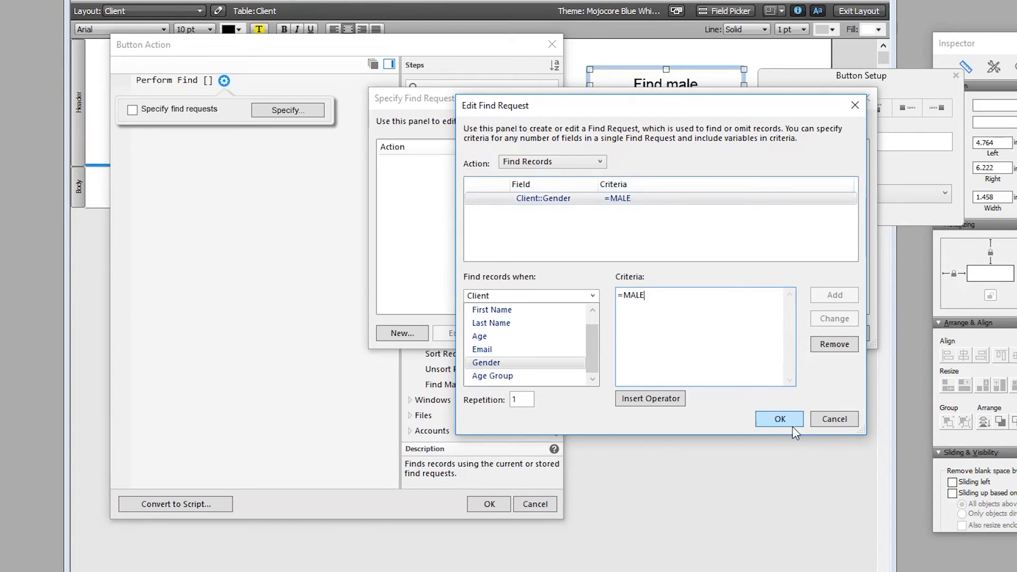
left_click(781, 418)
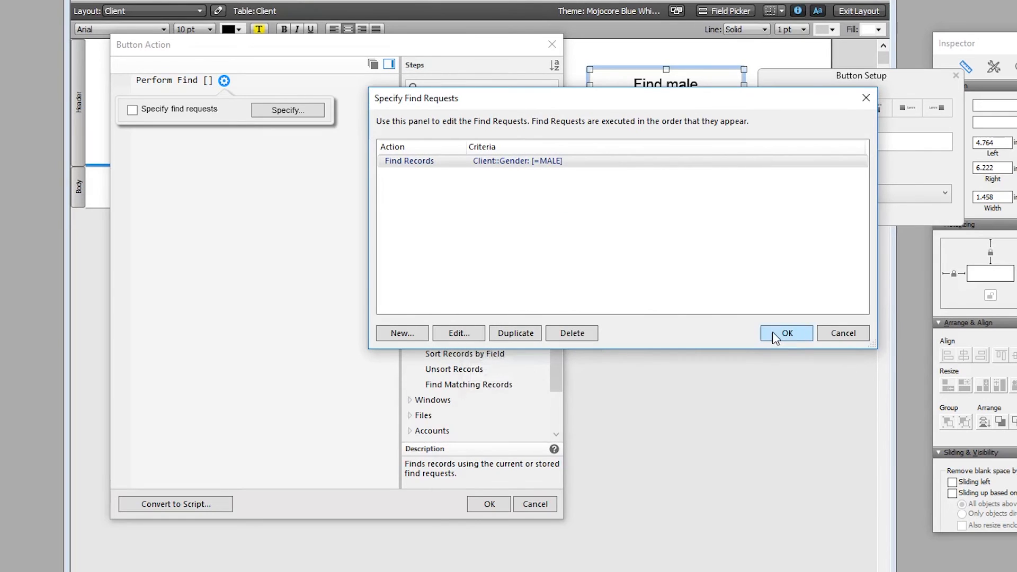
left_click(786, 333)
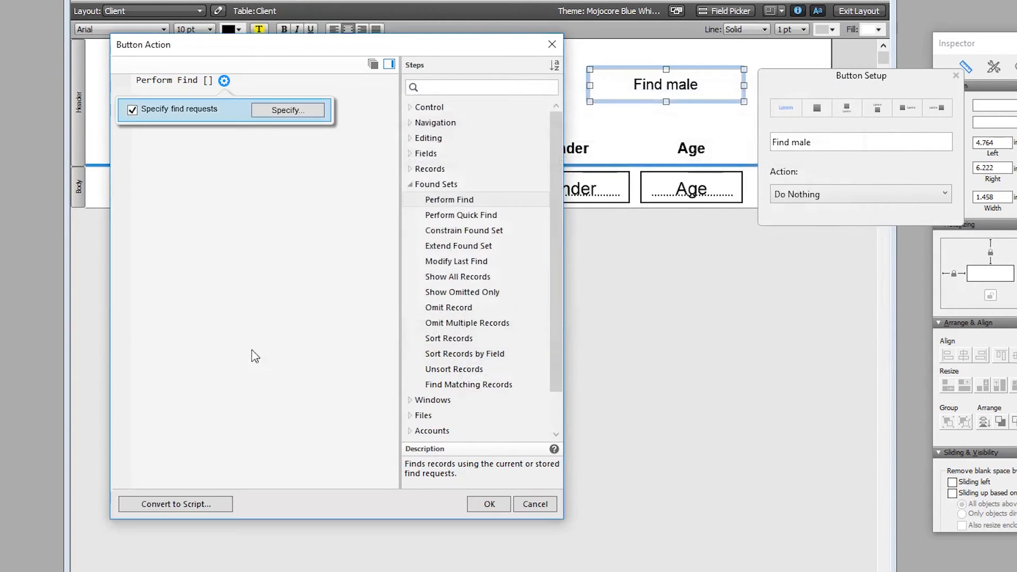
Step: Accept the Perform Find button action, close the button setup and return to Browse mode
left_click(246, 352)
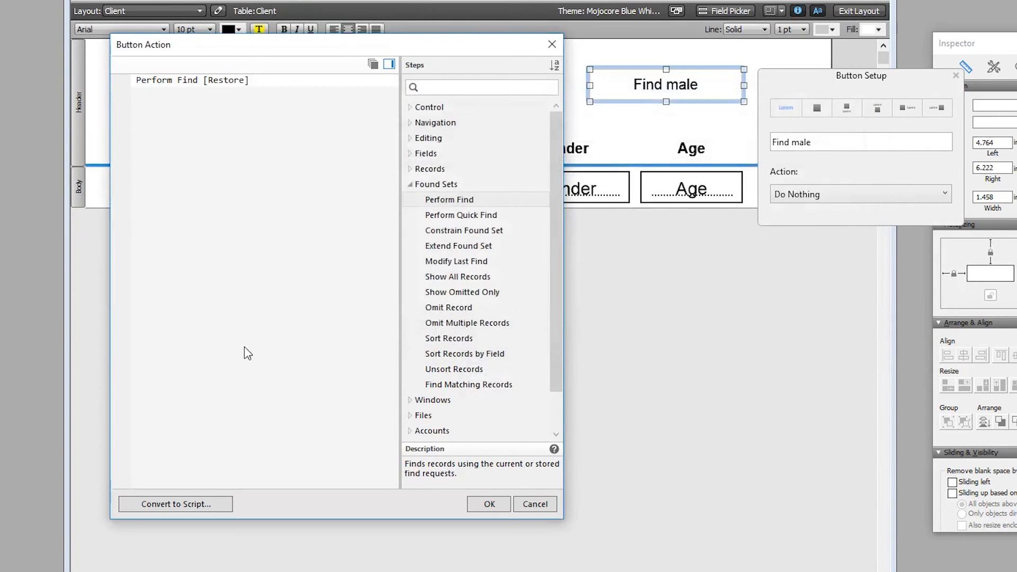
left_click(484, 505)
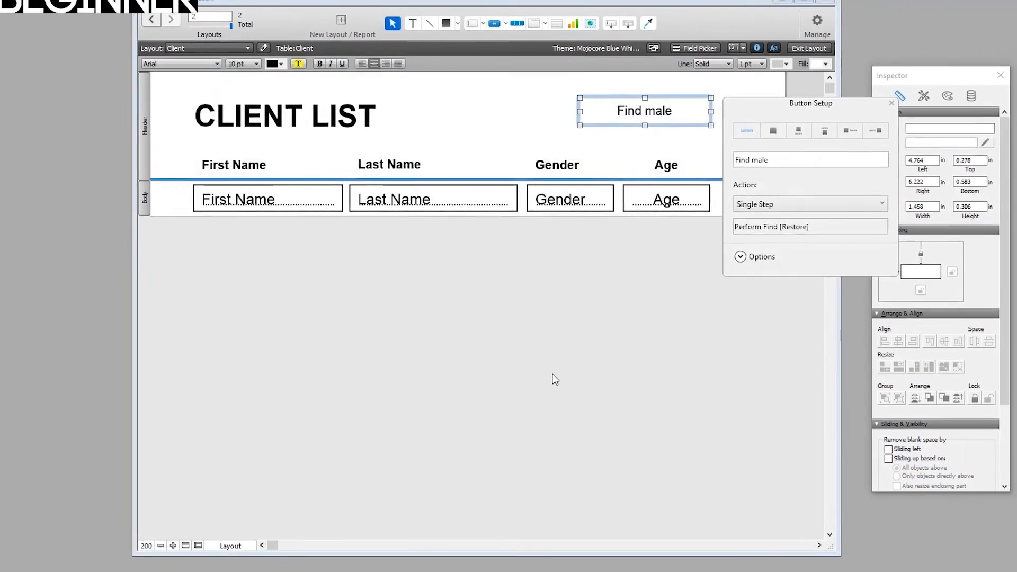
left_click(555, 380)
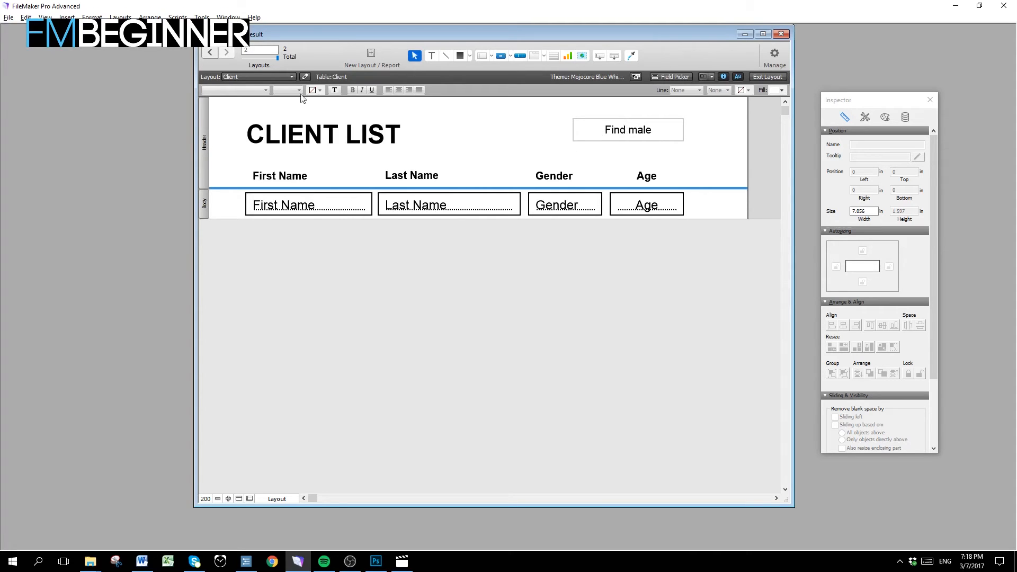
left_click(45, 17)
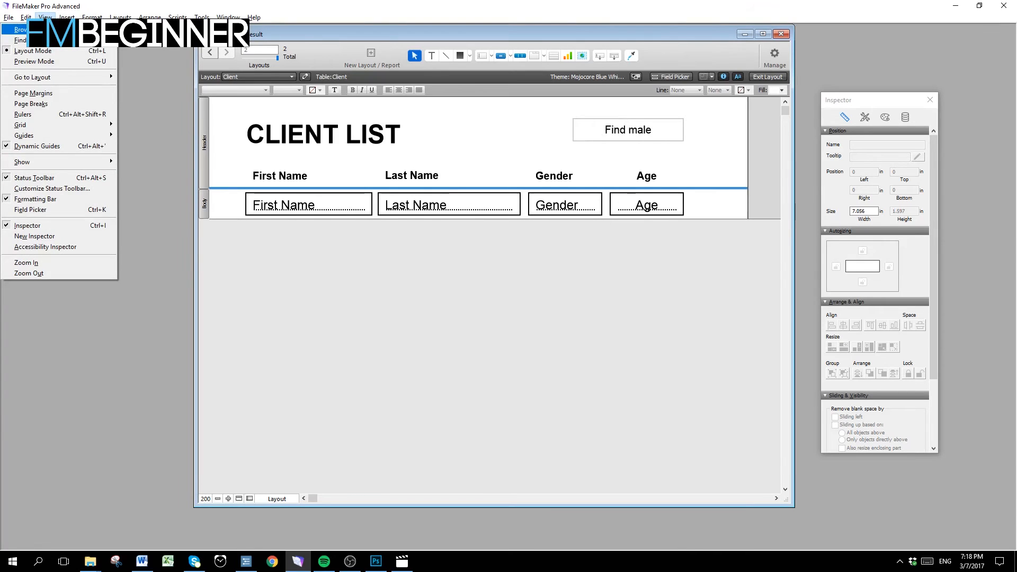
left_click(21, 29)
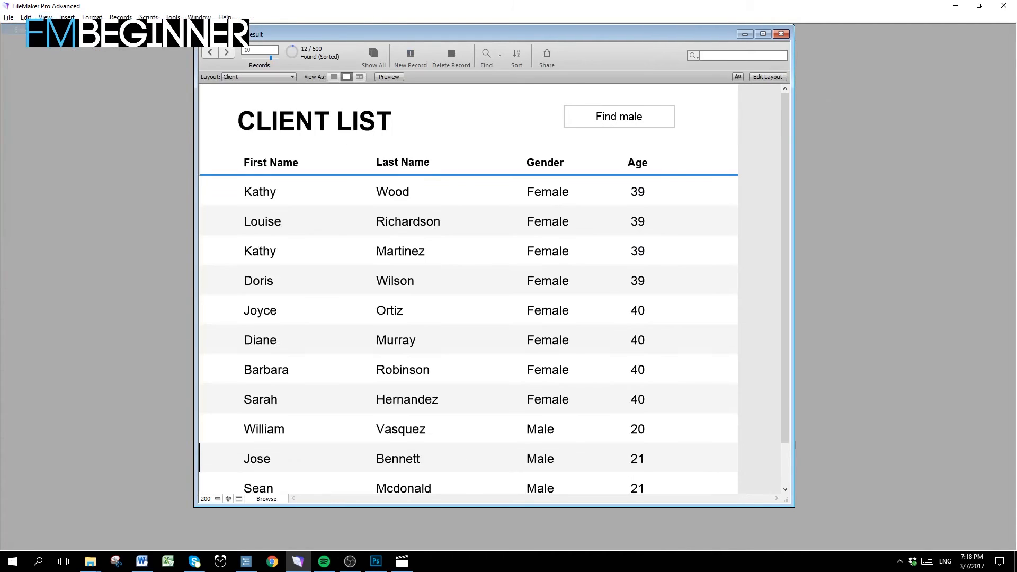
Step: Run the Find male button on the client list and look through the found records
left_click(600, 116)
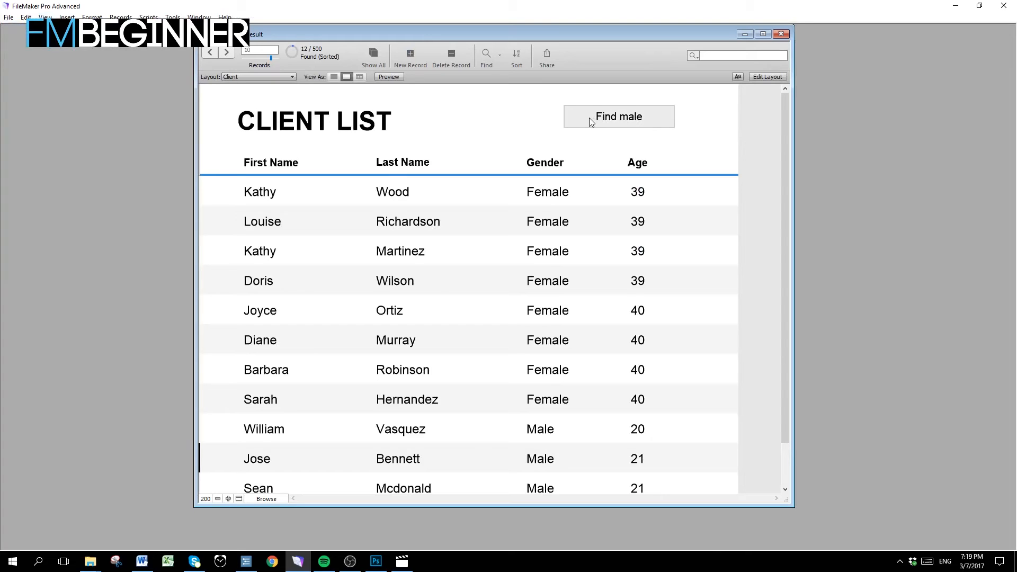
left_click(588, 118)
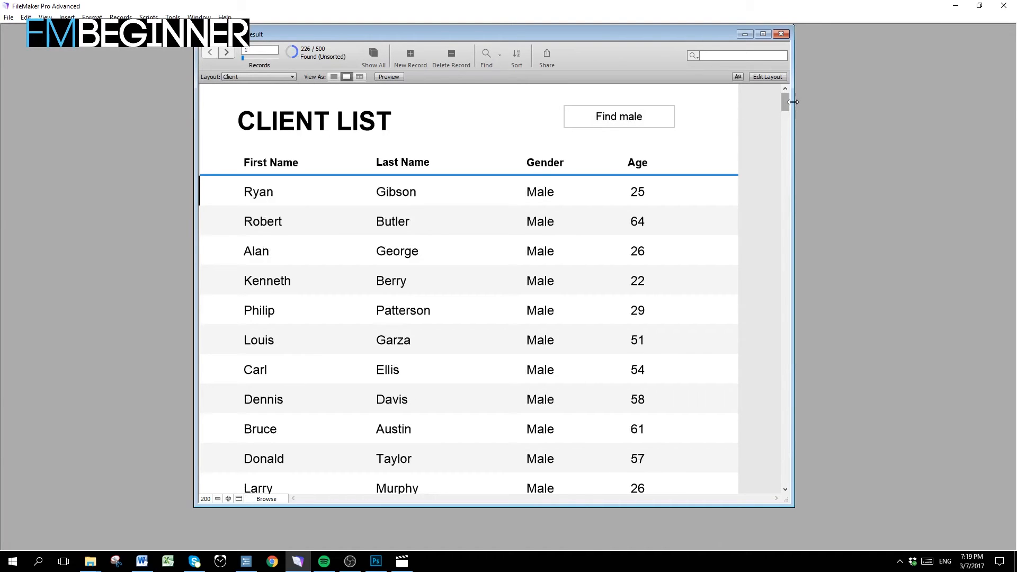
left_click_drag(786, 100, 670, 134)
Step: In Layout mode, open the Find male button's existing Perform Find request for editing
key("ctrl+l")
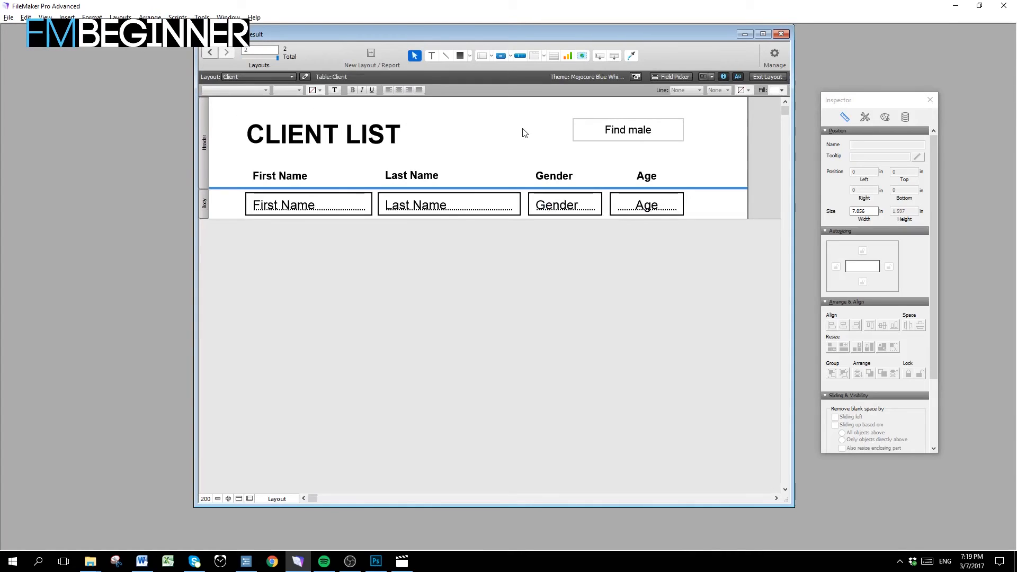
double_click(636, 137)
left_click(755, 228)
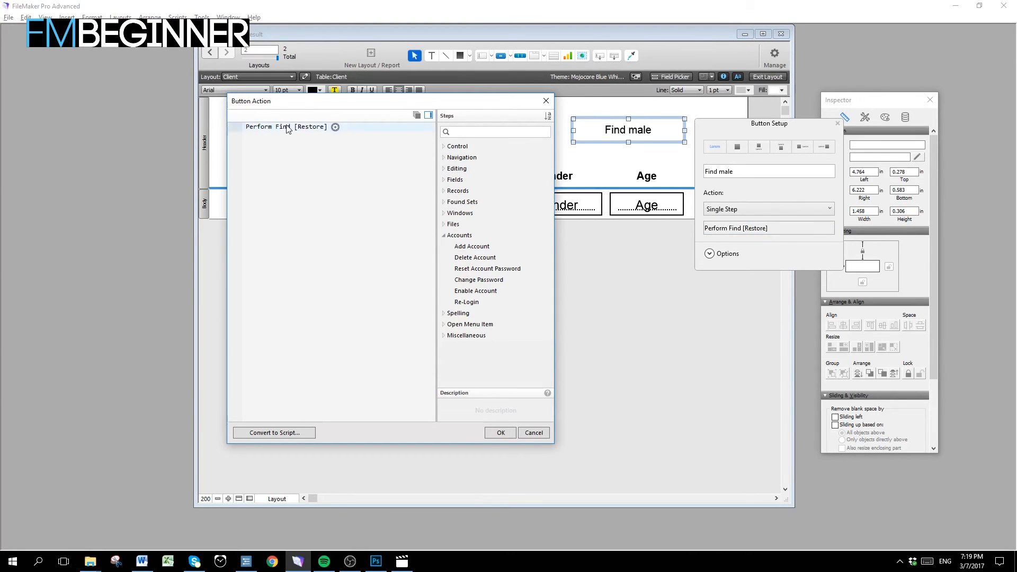
left_click(334, 128)
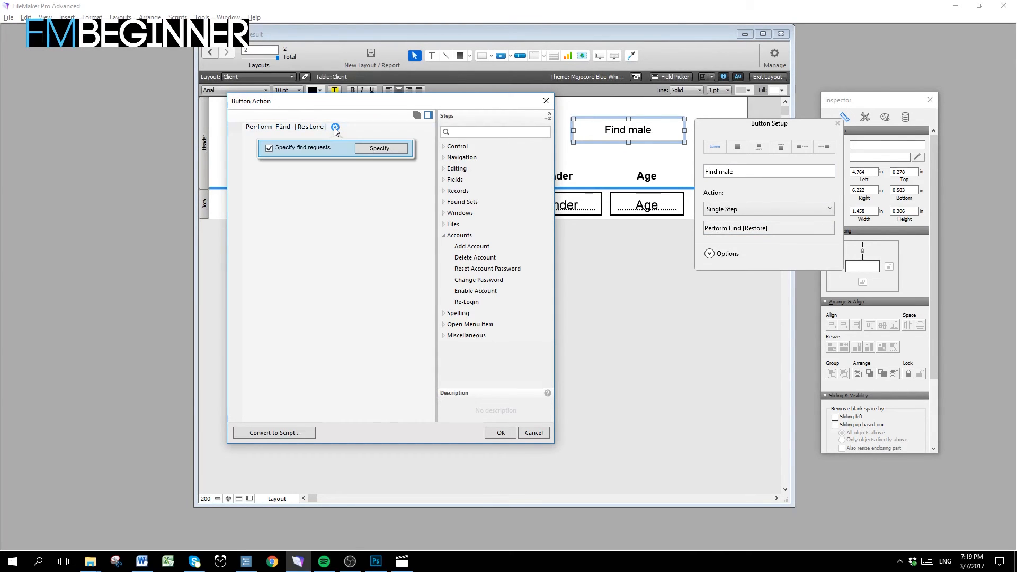
left_click(379, 149)
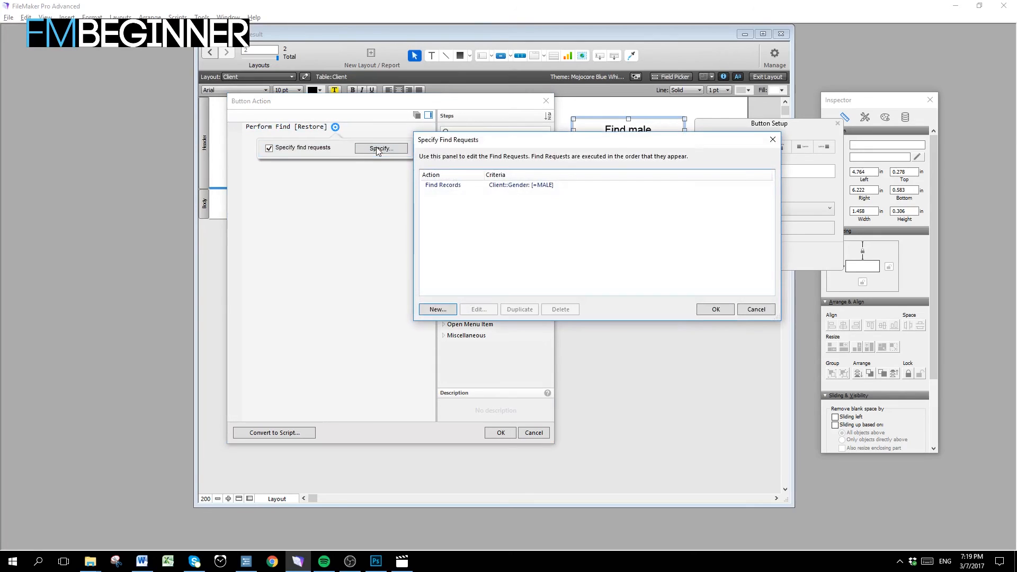
double_click(500, 186)
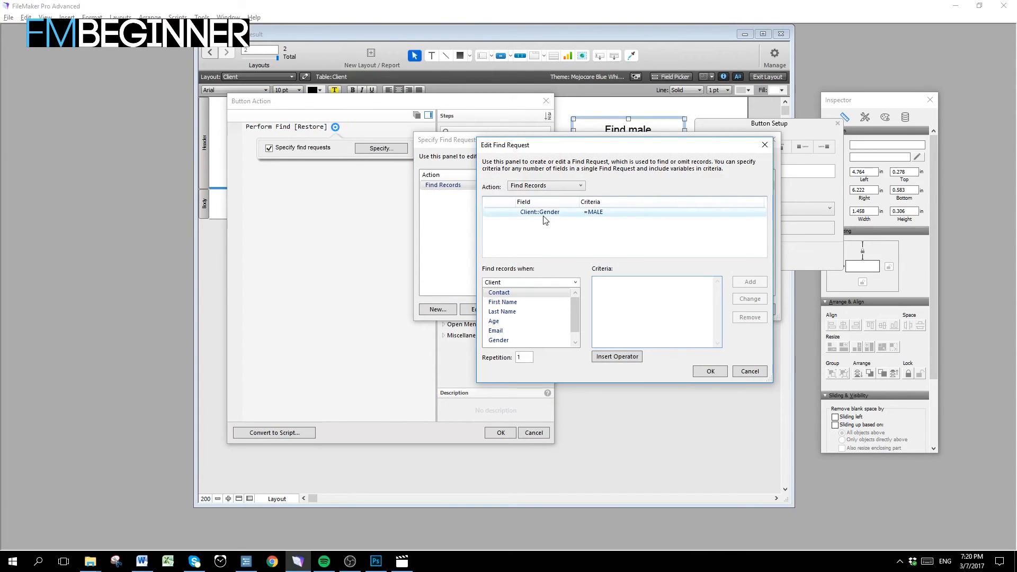
Step: Add the criterion 20...25 on the Client table's Age field to the find request
left_click(549, 322)
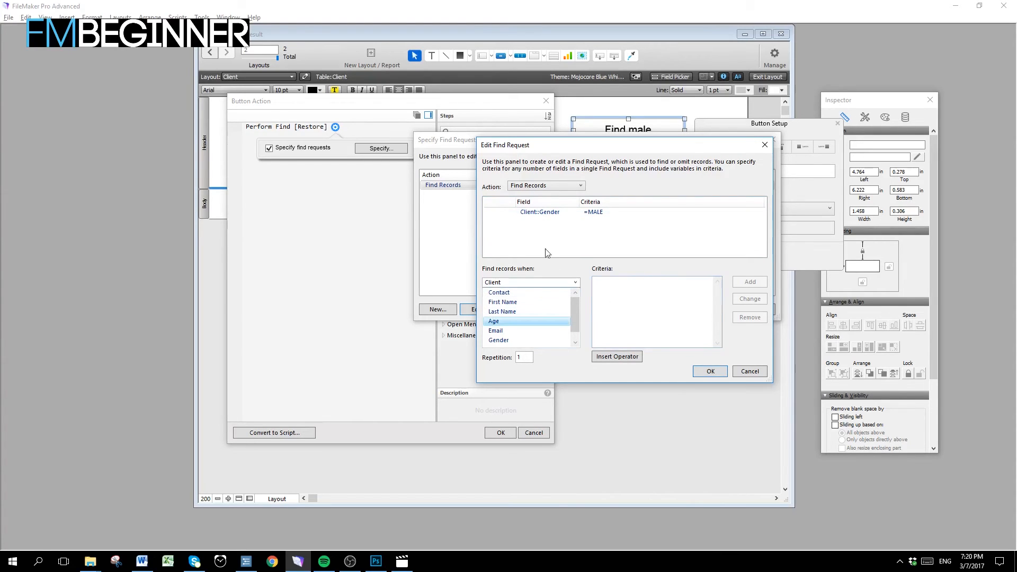
left_click(631, 308)
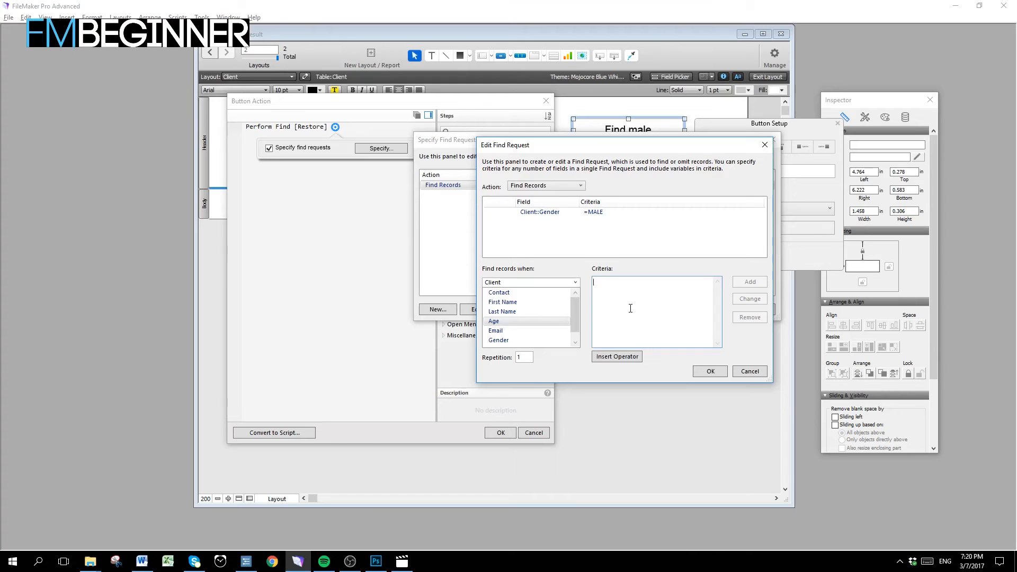
type("20...25")
left_click(748, 282)
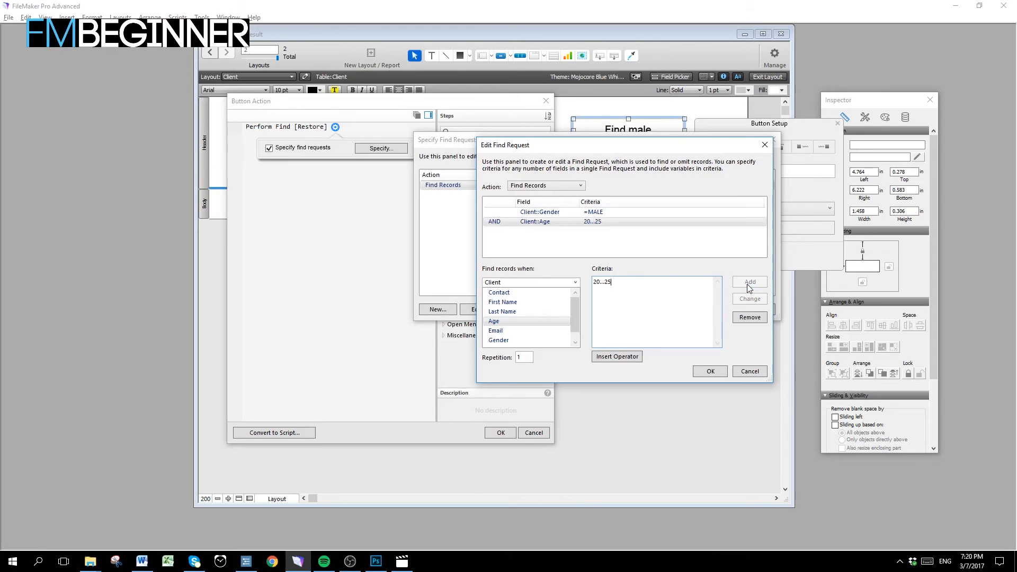
Step: Change the Gender criterion of the find request to MALE, without the equals sign
left_click(593, 213)
left_click_drag(598, 282, 593, 285)
key("BackSpace")
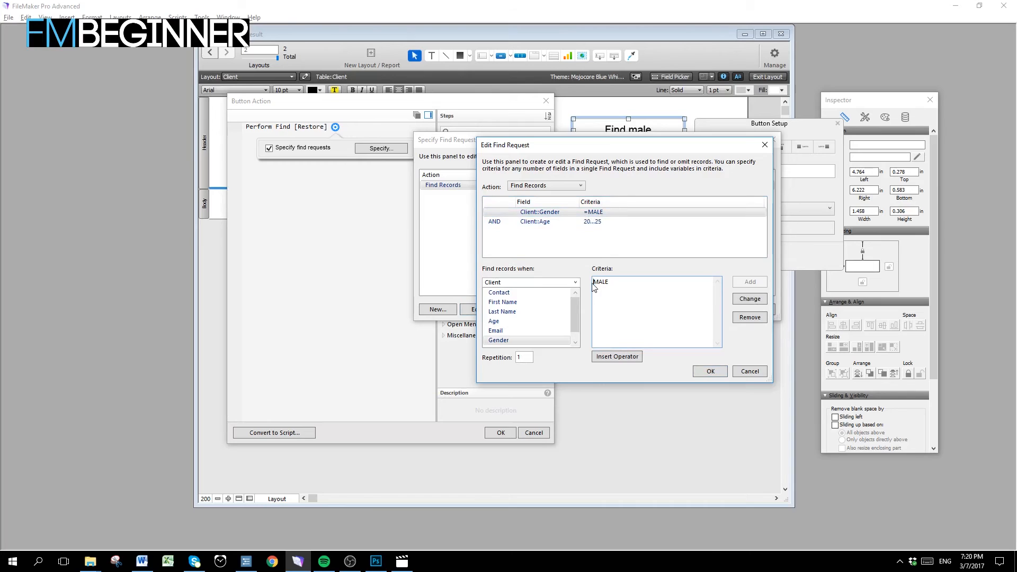
left_click(741, 300)
left_click(594, 222)
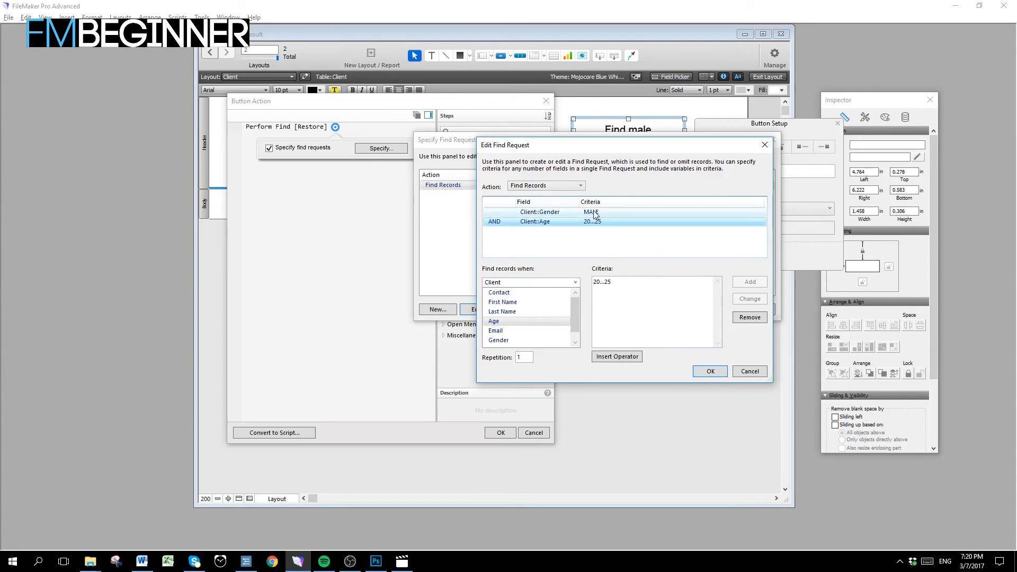
Step: Accept the edited find request and the button action, and close the button setup
left_click(717, 375)
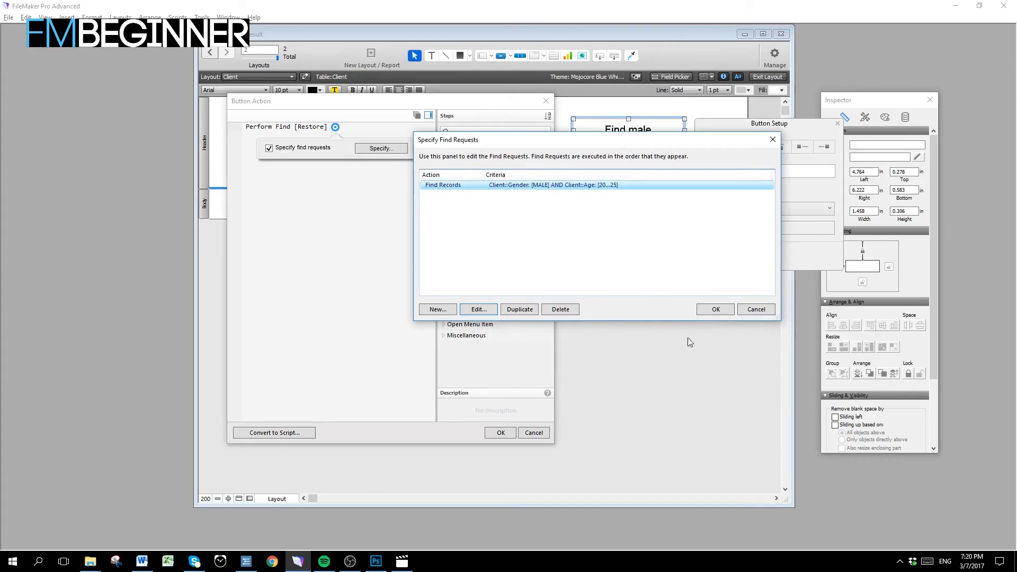
left_click(572, 227)
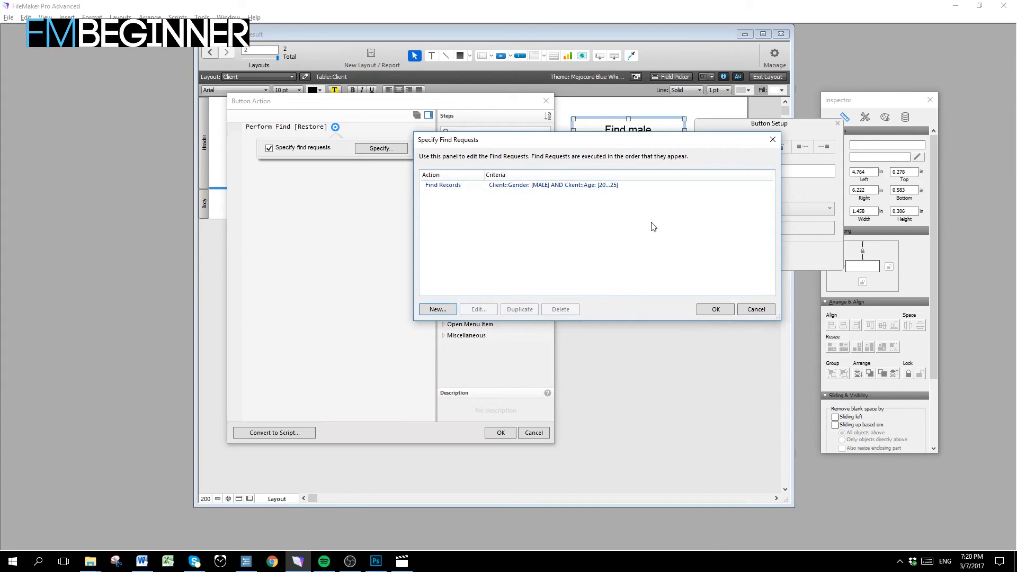
left_click(716, 312)
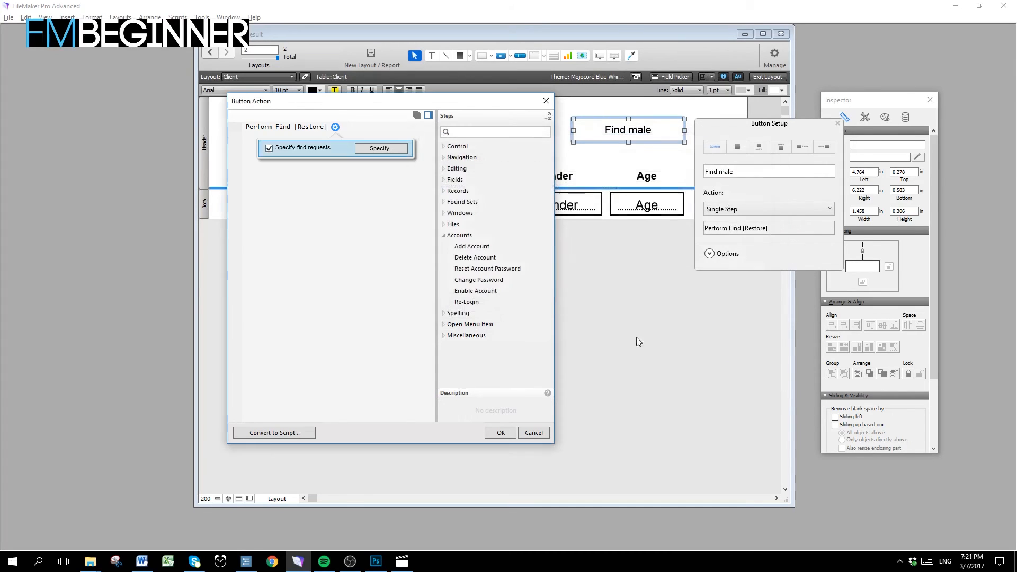
left_click(505, 432)
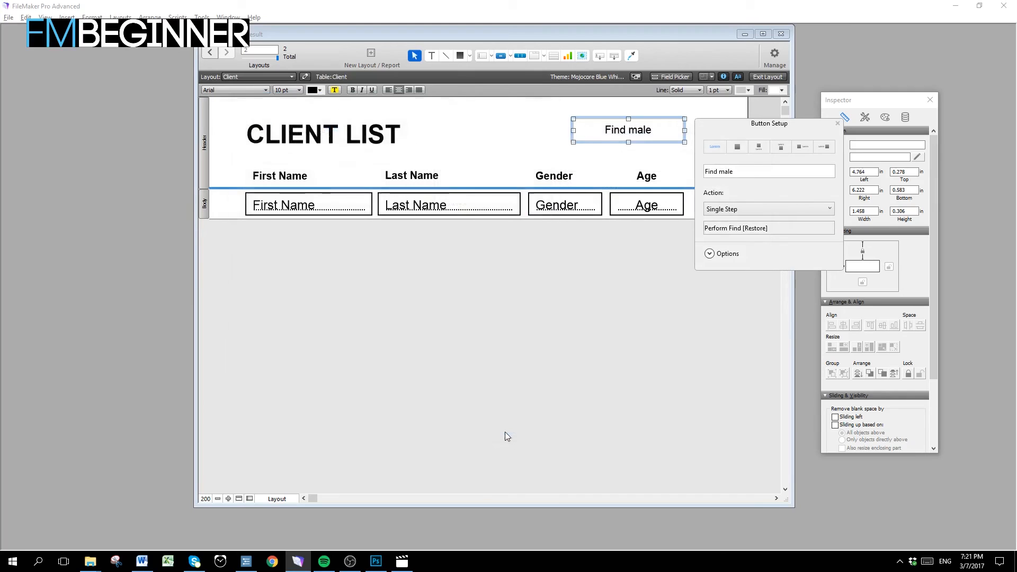
left_click(547, 370)
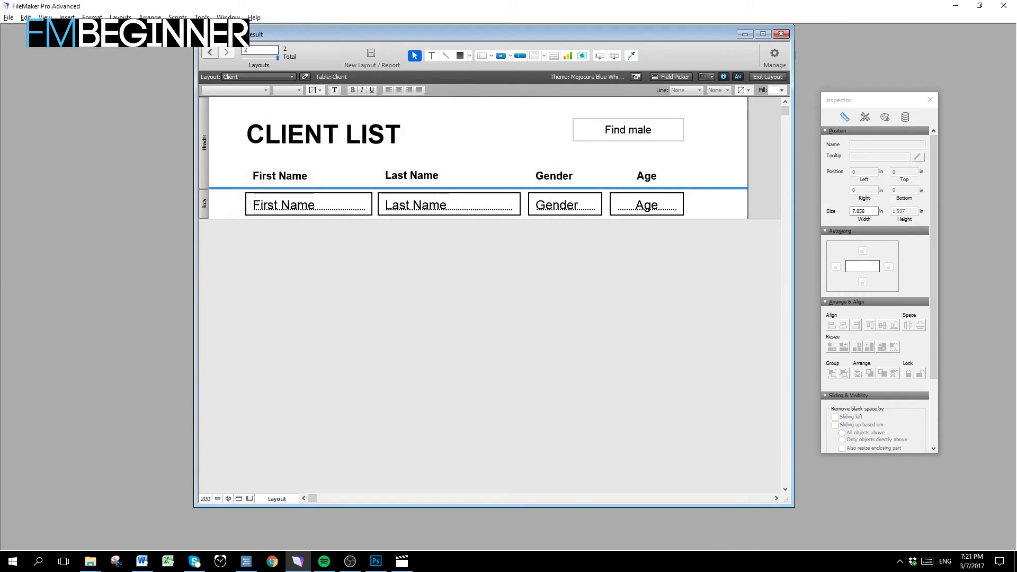
Step: Return to Browse mode, run the Find male button and look through the found records
left_click(45, 17)
left_click(21, 29)
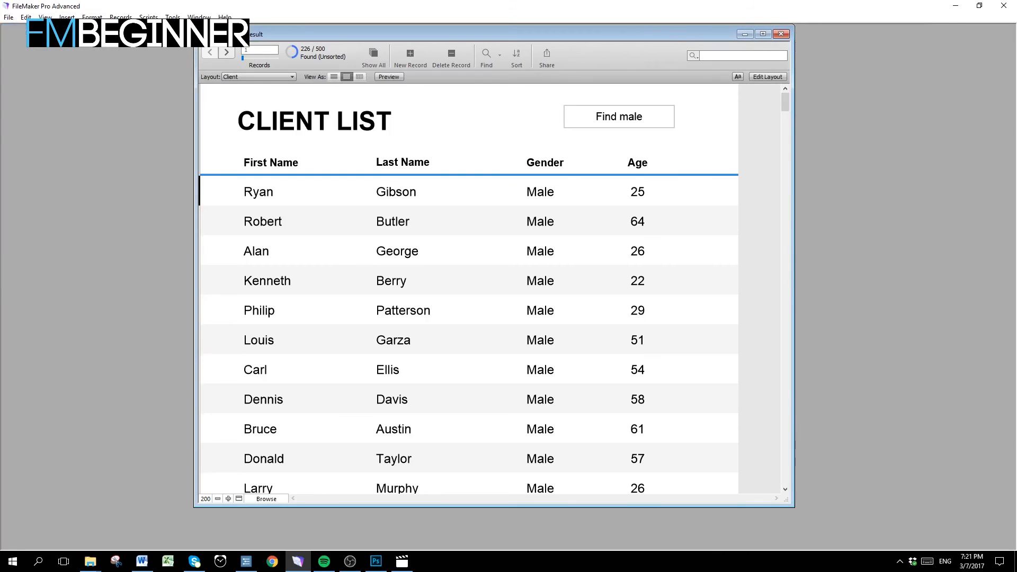
left_click(636, 120)
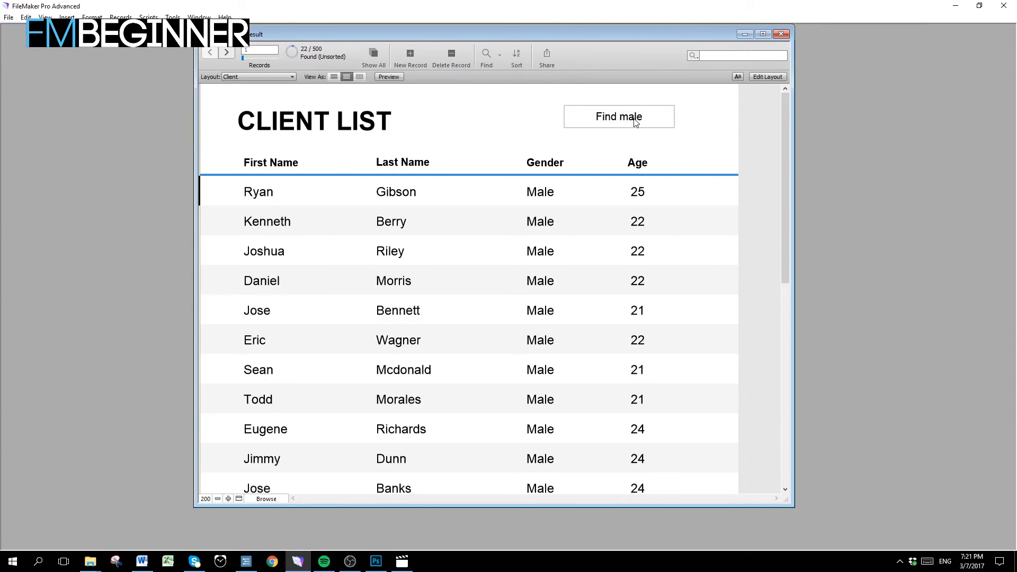
left_click_drag(785, 145, 756, 146)
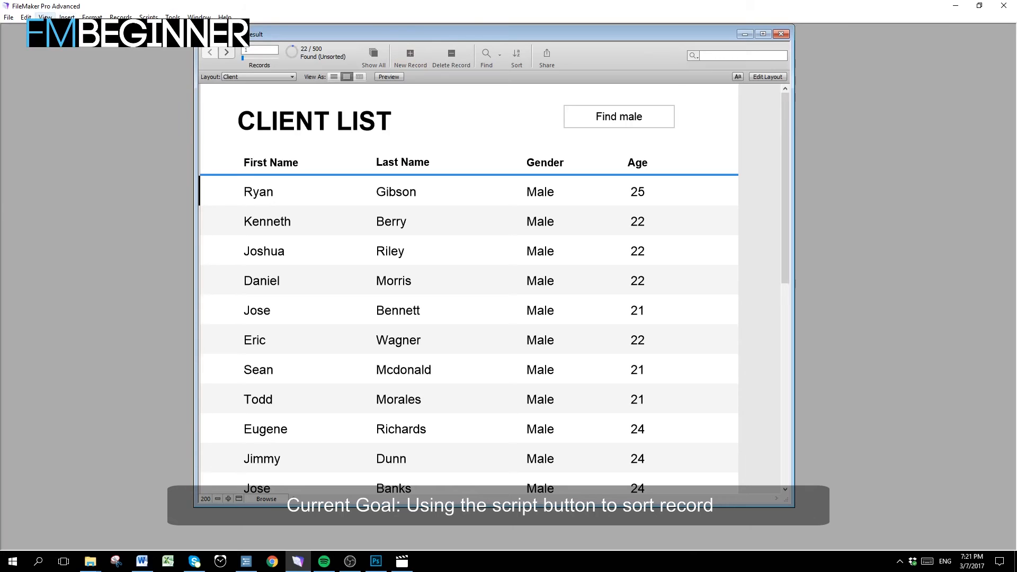
Step: Switch to Layout mode and open the Find male button's Perform Find action for editing
left_click(45, 17)
left_click(53, 51)
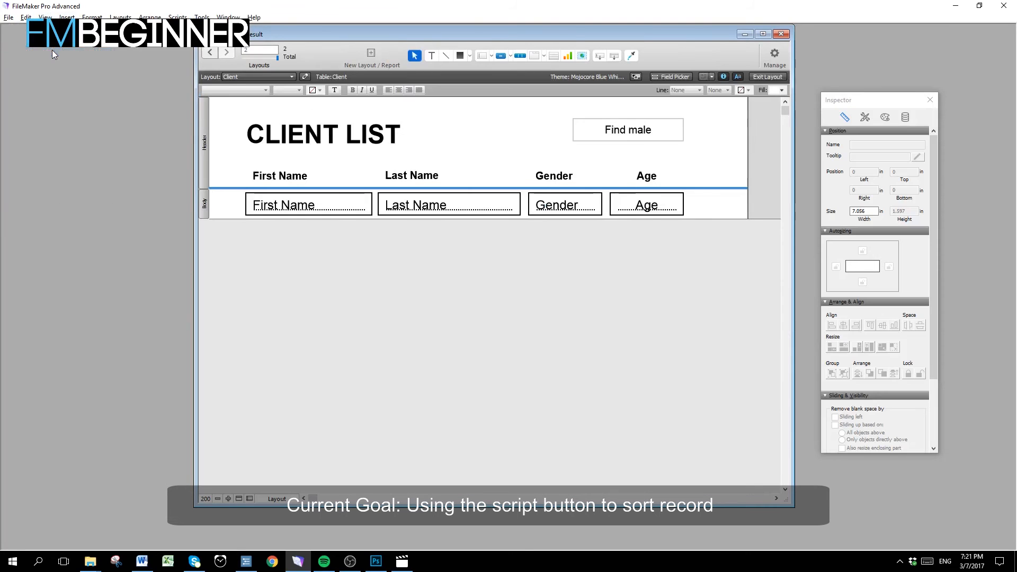
left_click(679, 136)
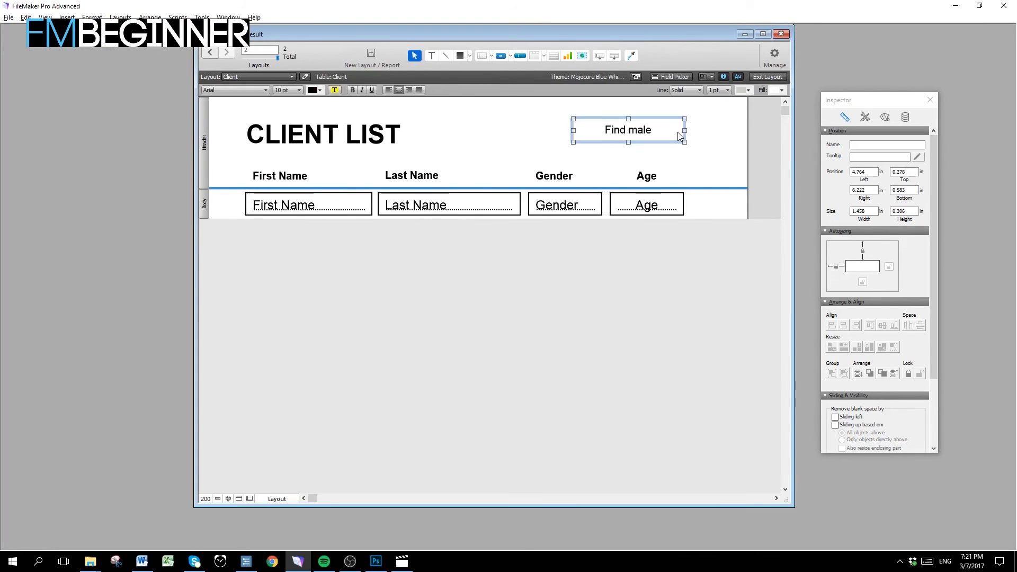
double_click(672, 132)
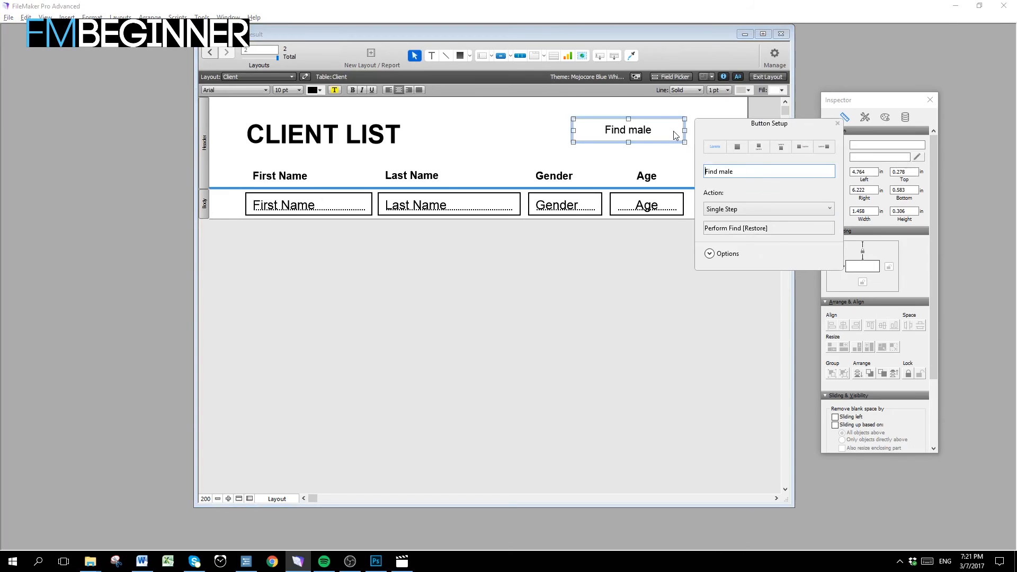
left_click(752, 229)
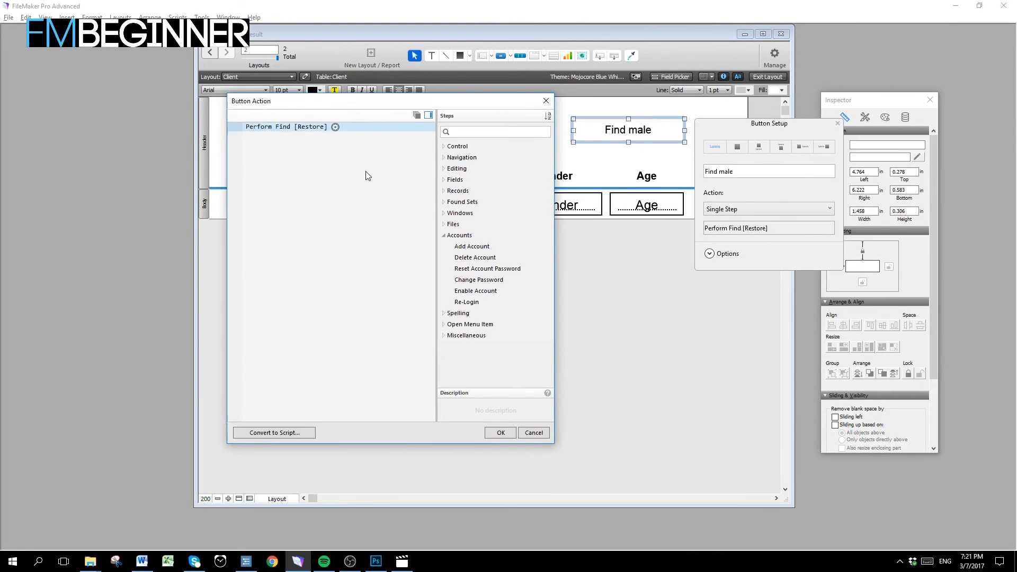
left_click(338, 152)
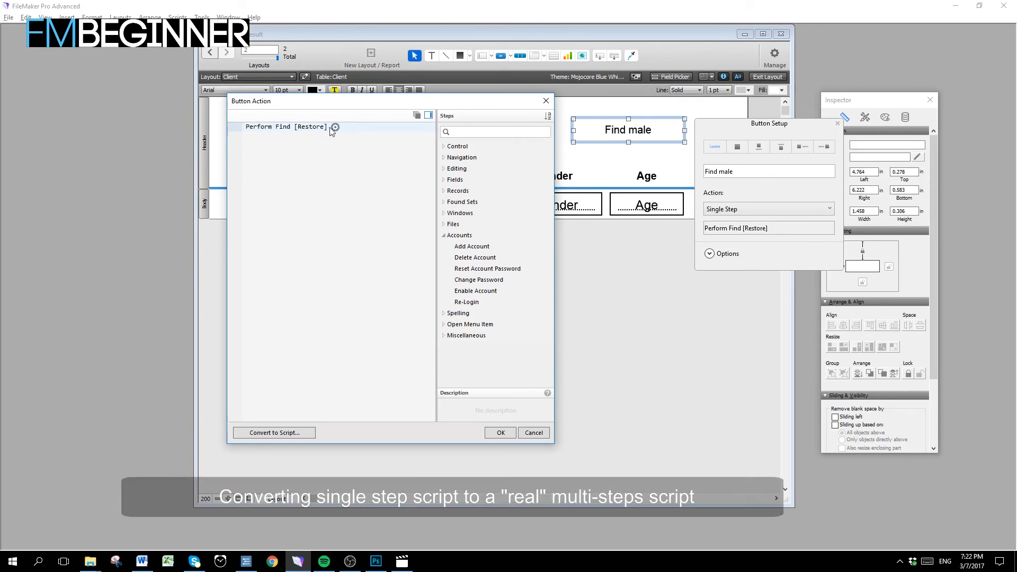
Step: Convert the button's single-step action to a script named "Find male and sort by age"
left_click(290, 433)
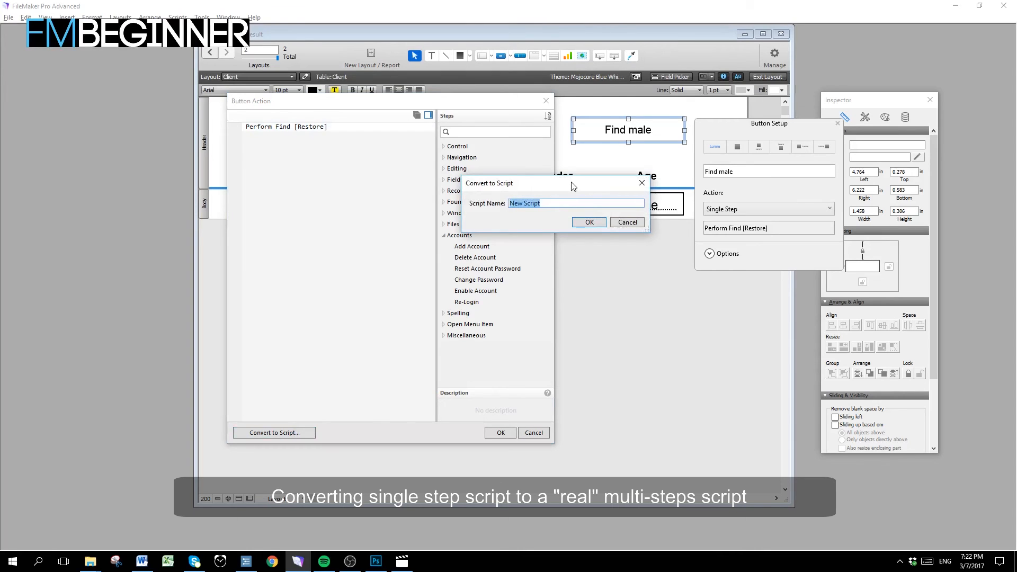
type("Find male and sort by age")
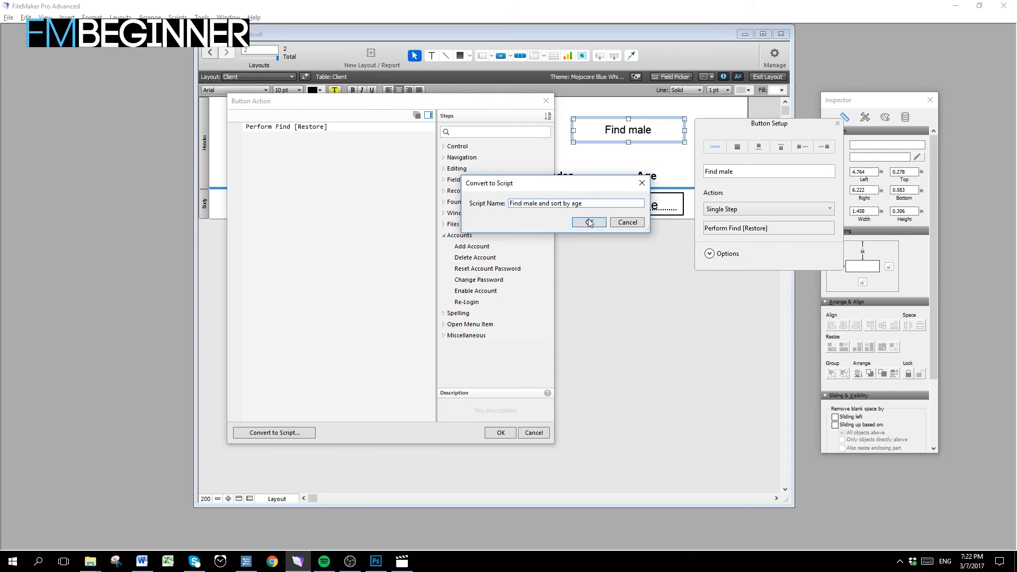
left_click(588, 223)
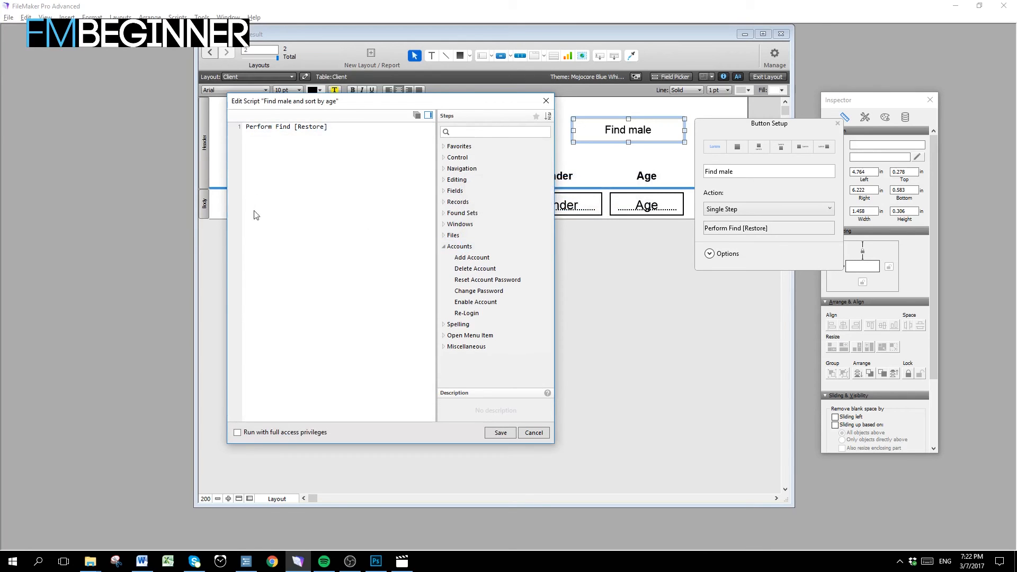
Step: Add a second Perform Find step to the script and duplicate it three times
left_click(384, 135)
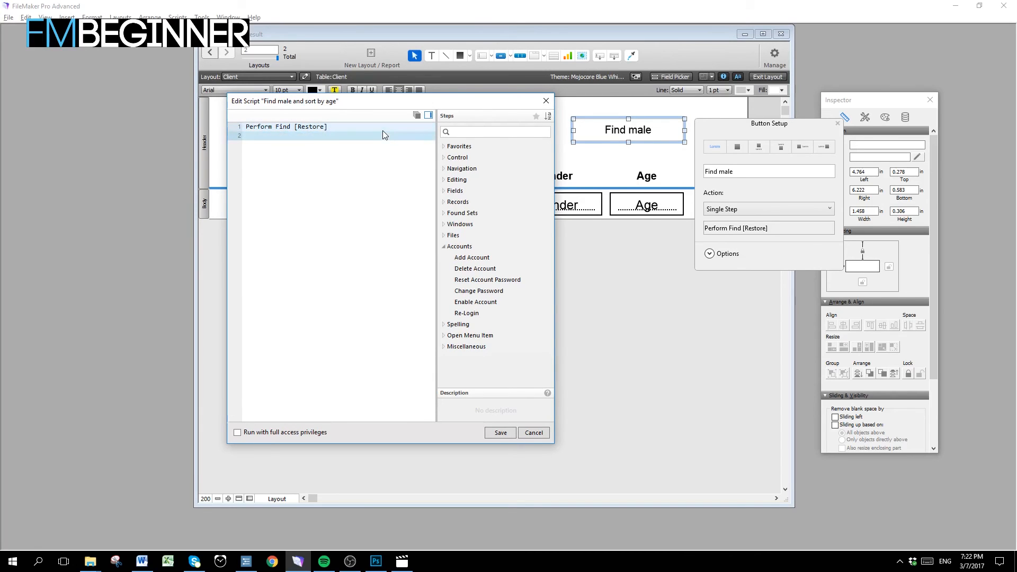
type("Per")
key("Return")
key("ctrl+d")
key("ctrl+d")
key("ctrl+d")
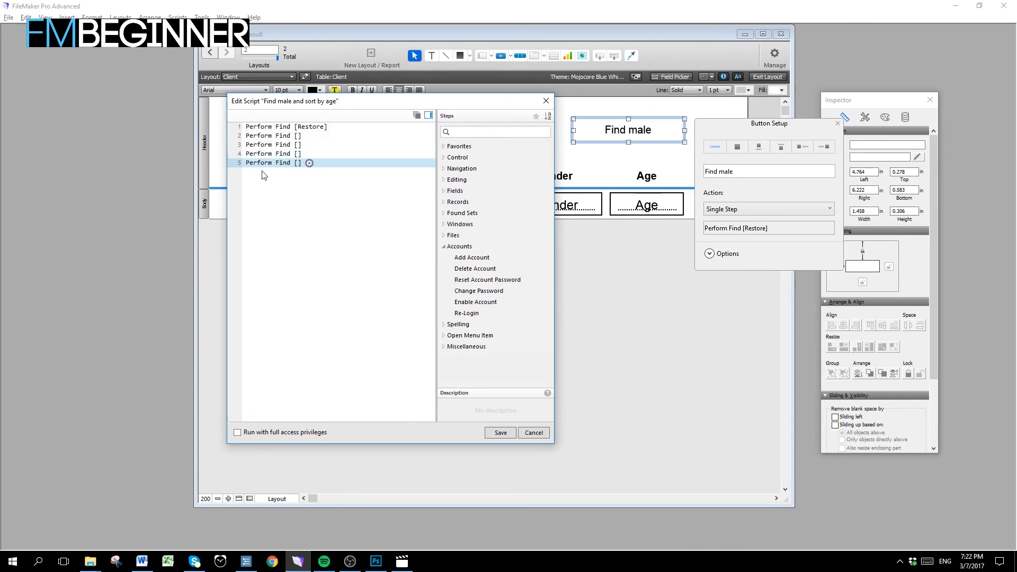
Step: Delete the four extra Perform Find steps, keeping only the original one with stored find requests
left_click(280, 135)
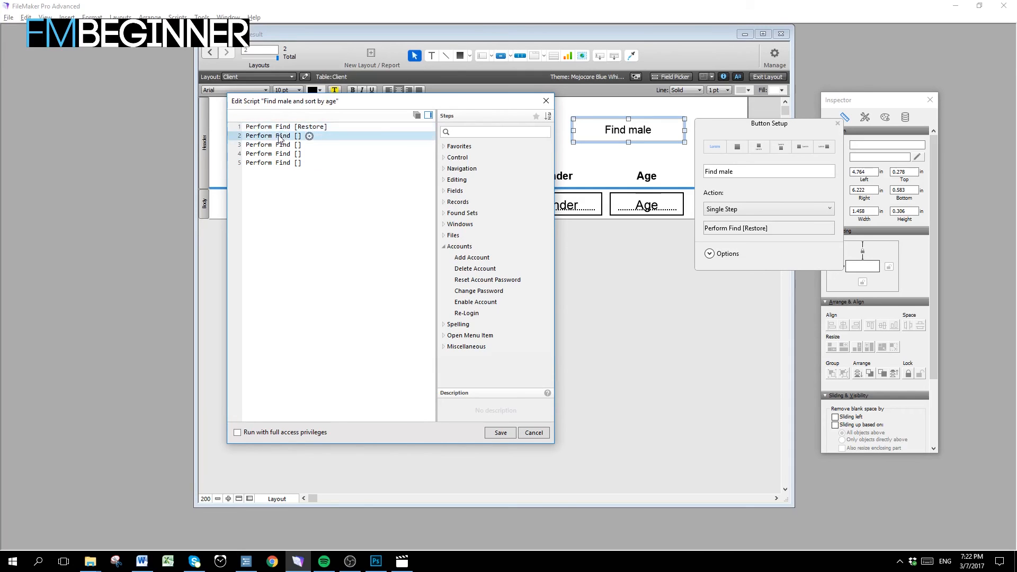
left_click(278, 154)
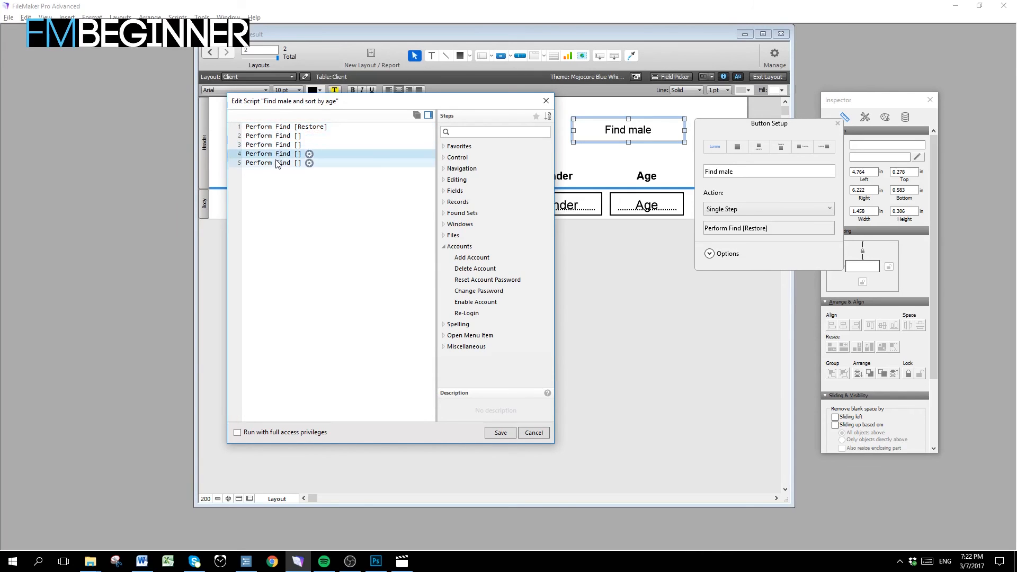
left_click(276, 163)
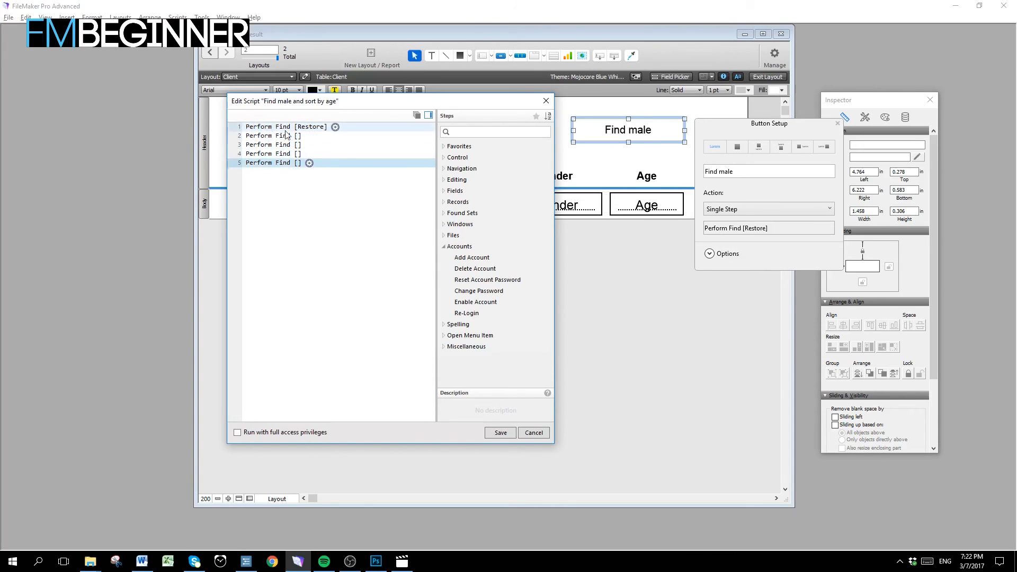
left_click(268, 138, "shift")
key("Delete")
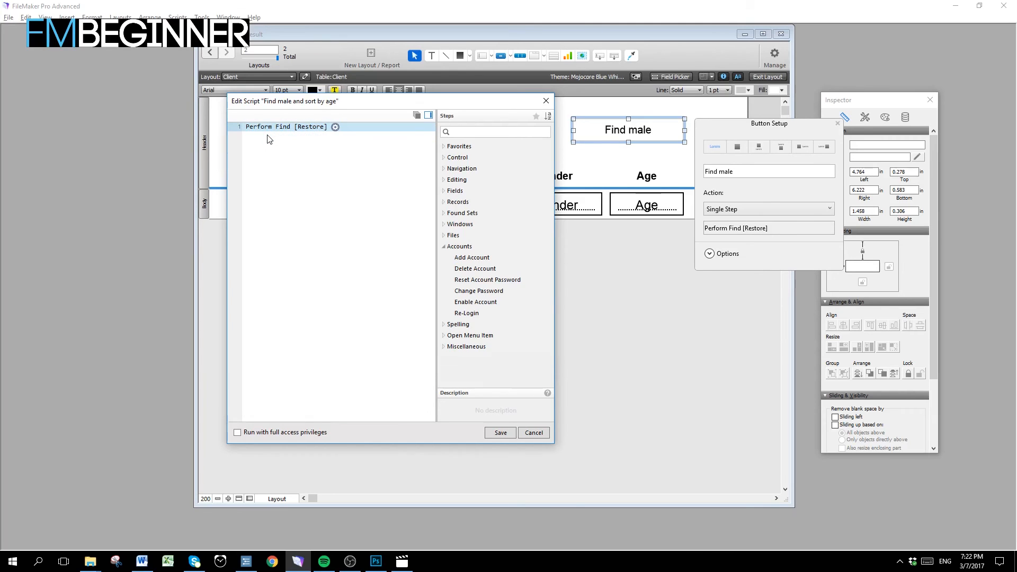
Step: Add a Sort Records step below the Perform Find step in the script
left_click(317, 175)
left_click(317, 173)
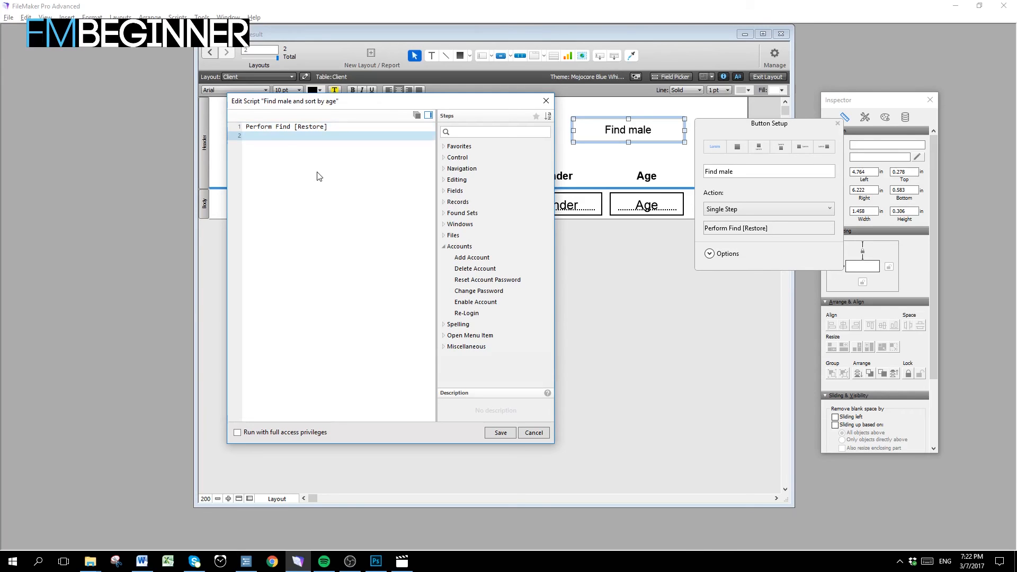
type("Sort")
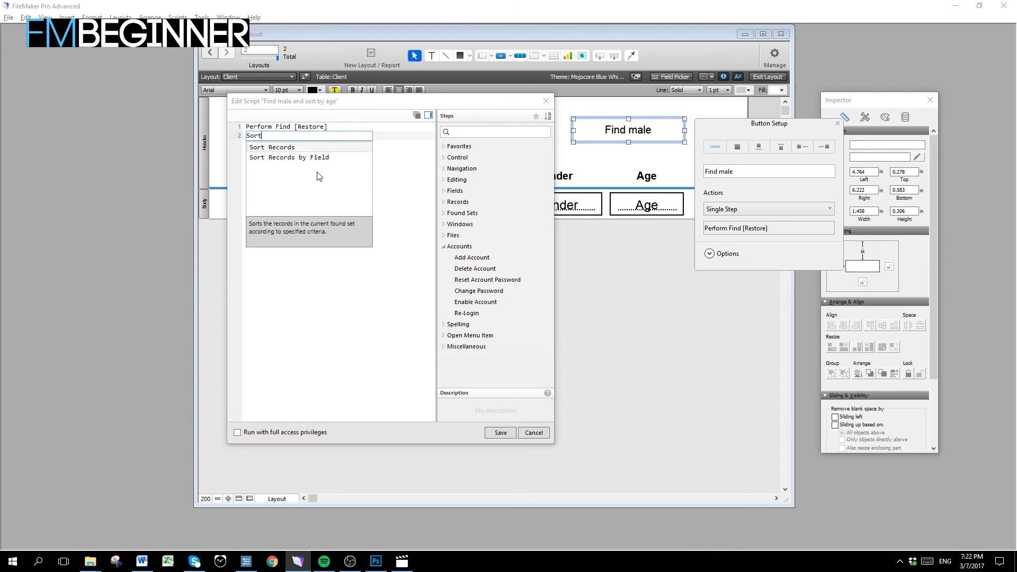
left_click(290, 154)
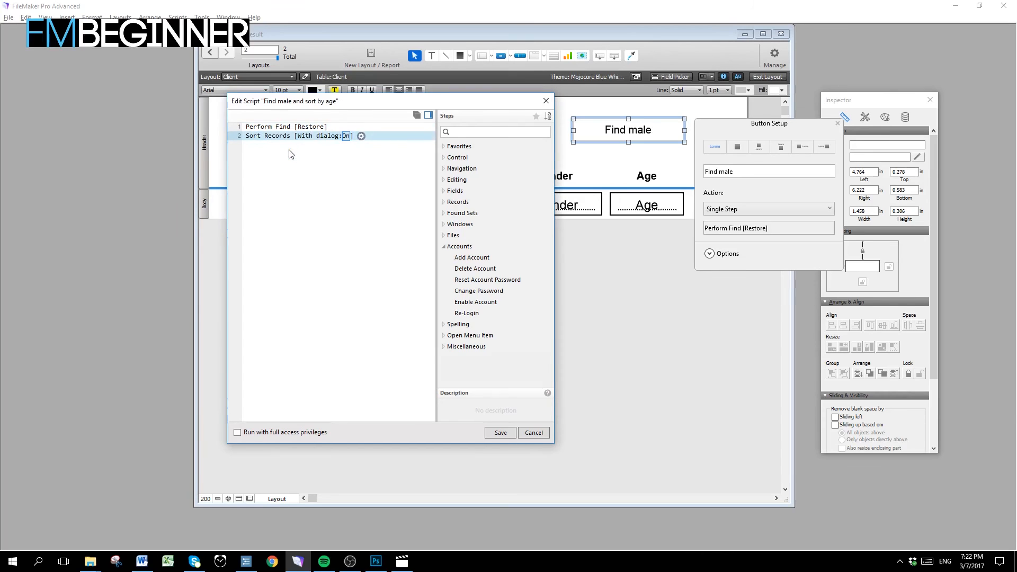
Step: Browse the Records and Found Sets script step categories to locate the Sort Records step
left_click(448, 204)
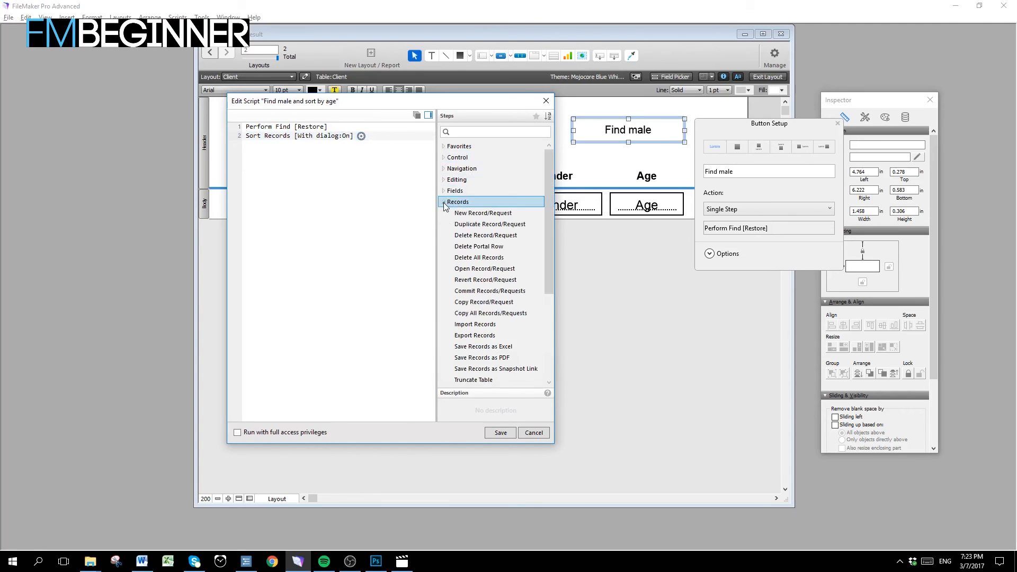
left_click_drag(547, 227, 548, 259)
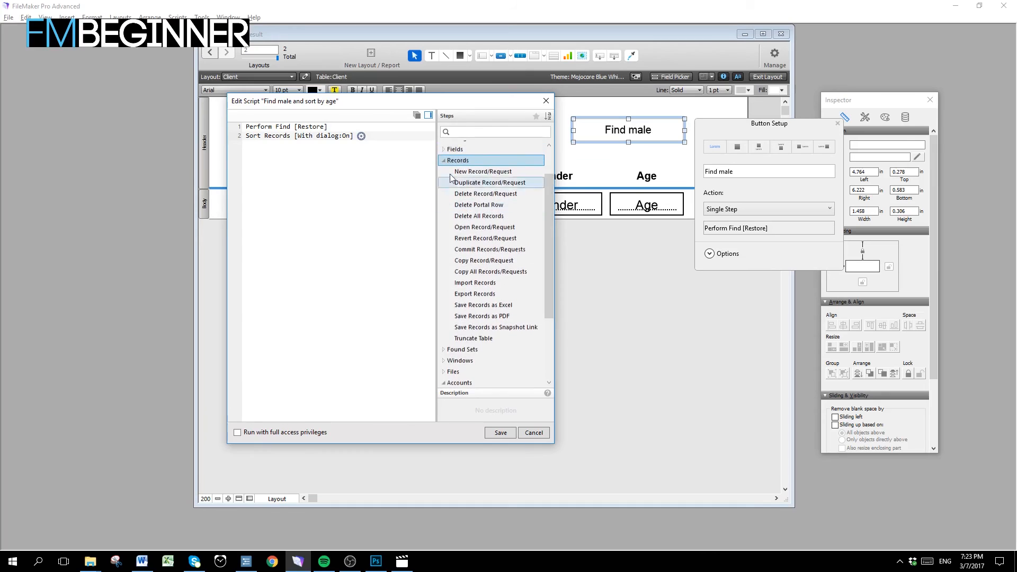
left_click(441, 160)
left_click(443, 211)
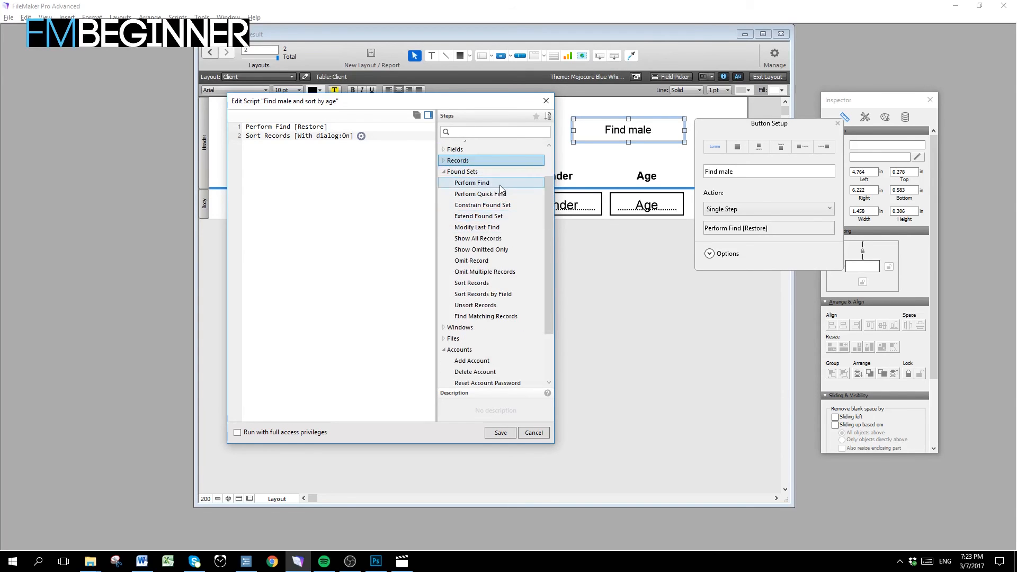
left_click(463, 284)
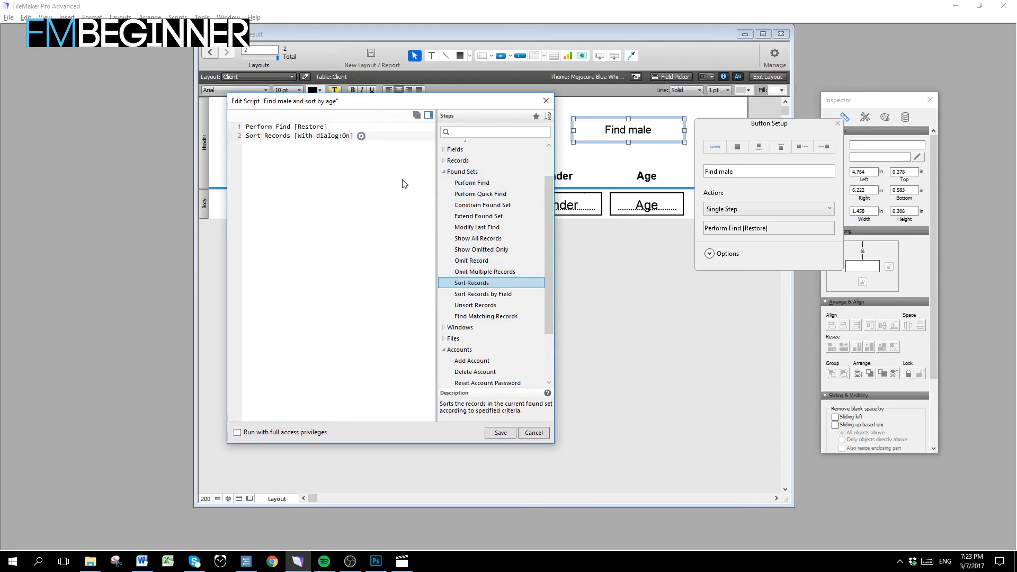
left_click(323, 175)
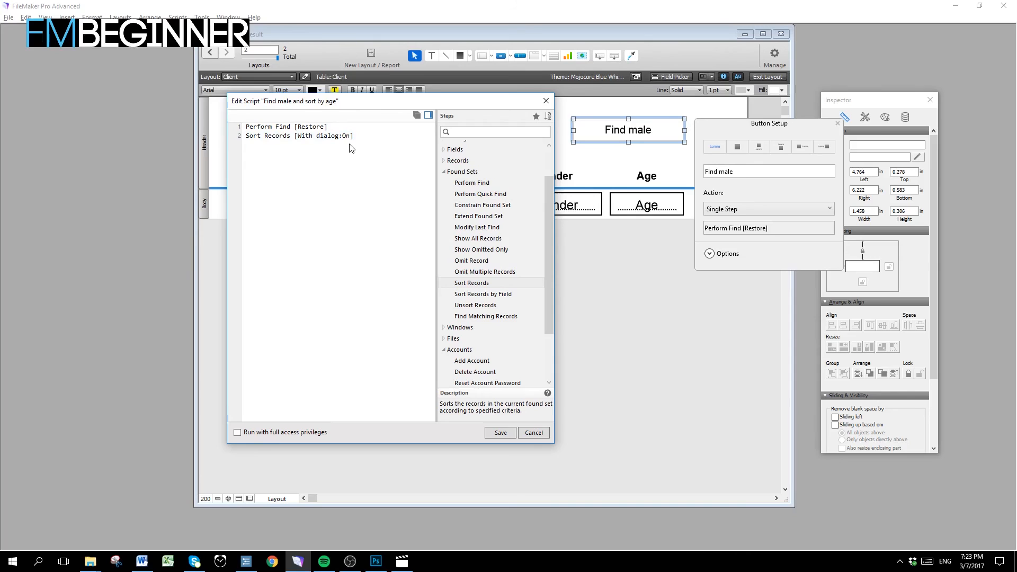
Step: Specify Age in ascending order as the stored sort order of the Sort Records step
left_click(379, 137)
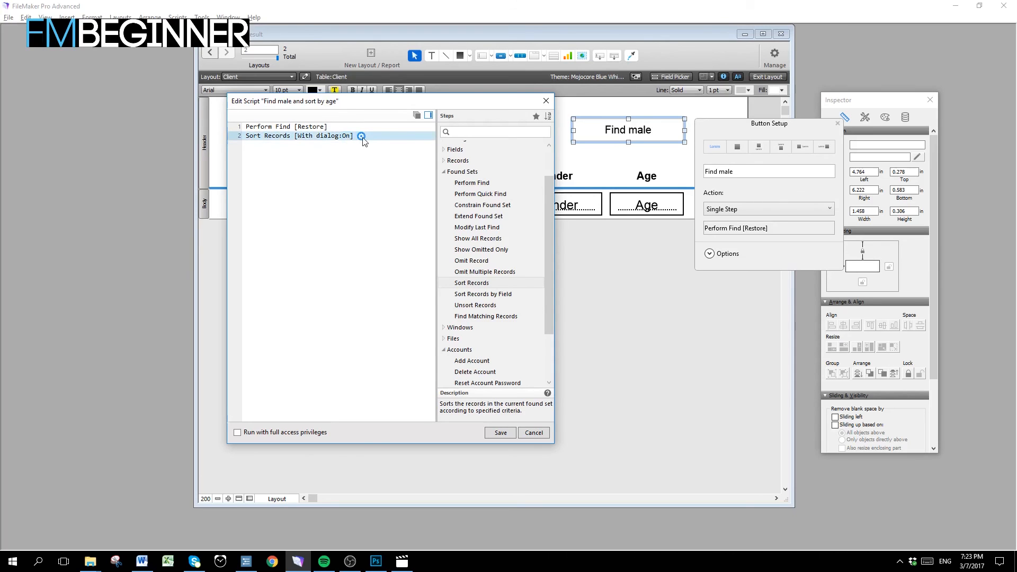
left_click(362, 137)
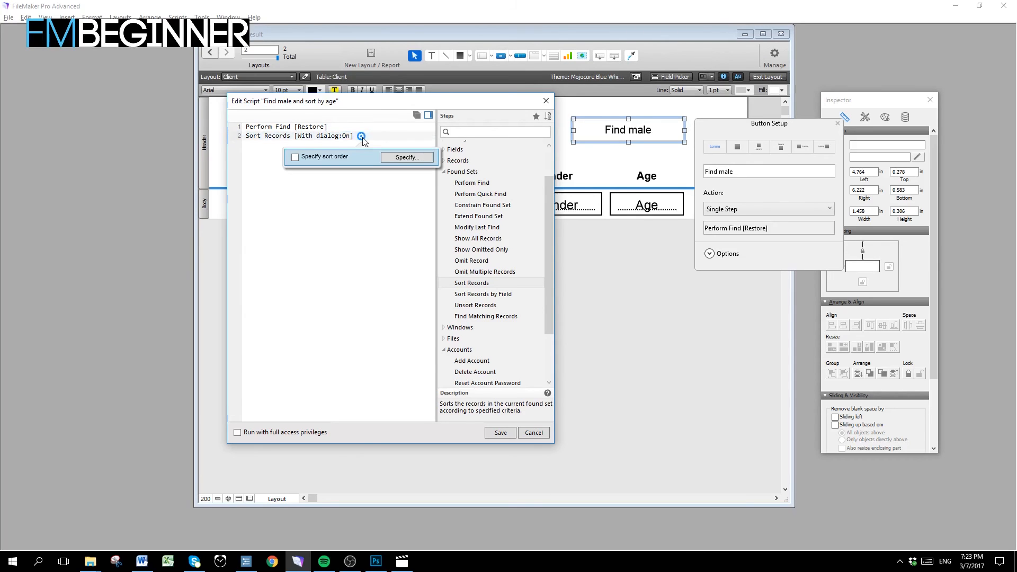
left_click(406, 158)
left_click_drag(571, 181, 524, 162)
left_click(606, 195)
double_click(607, 197)
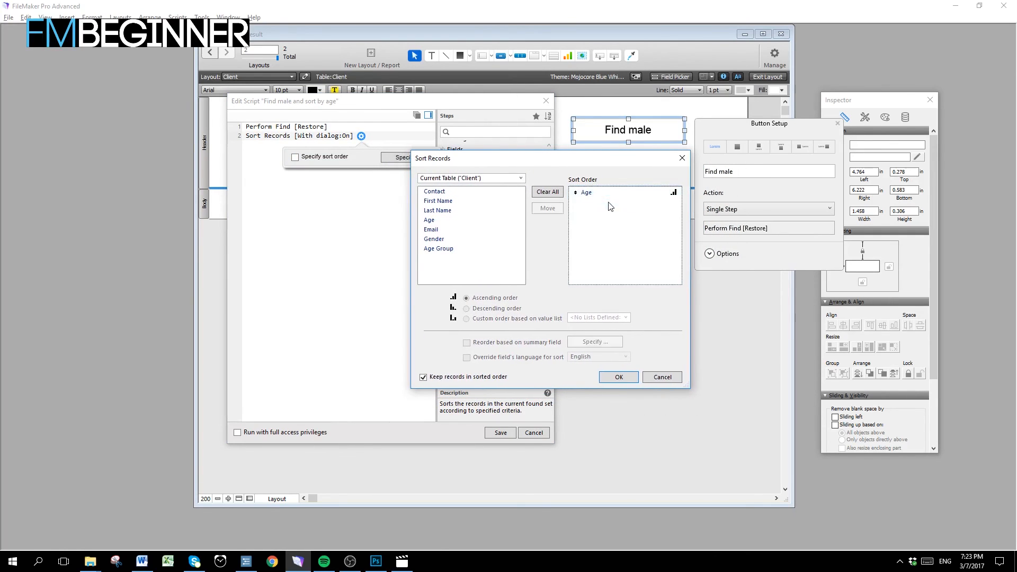
double_click(608, 197)
double_click(483, 242)
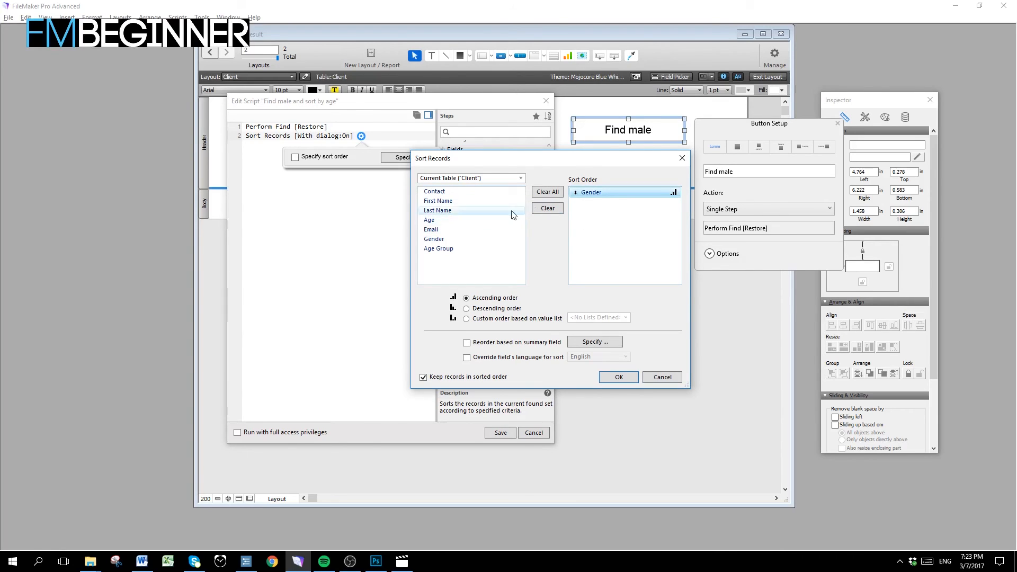
left_click(546, 208)
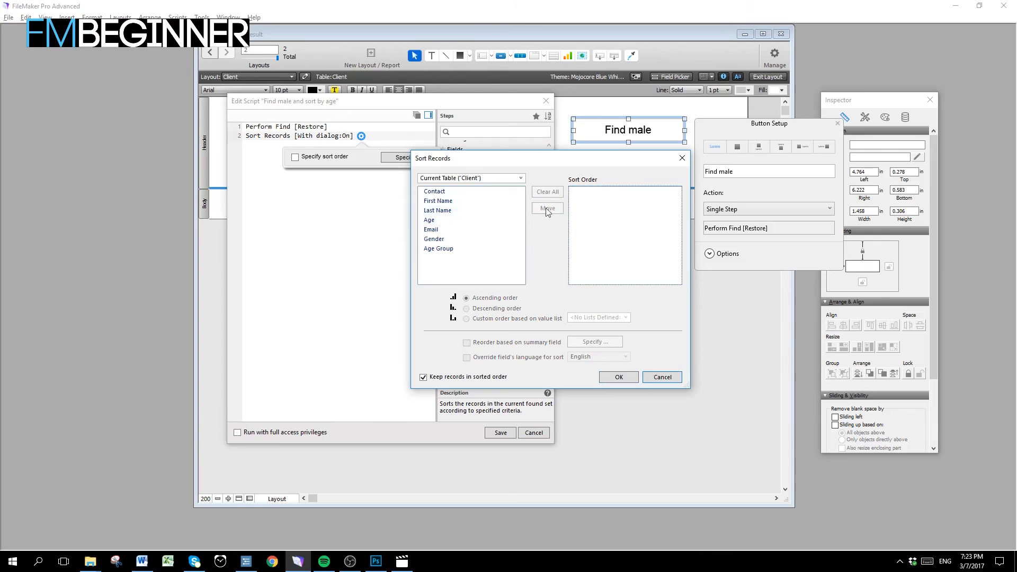
double_click(504, 220)
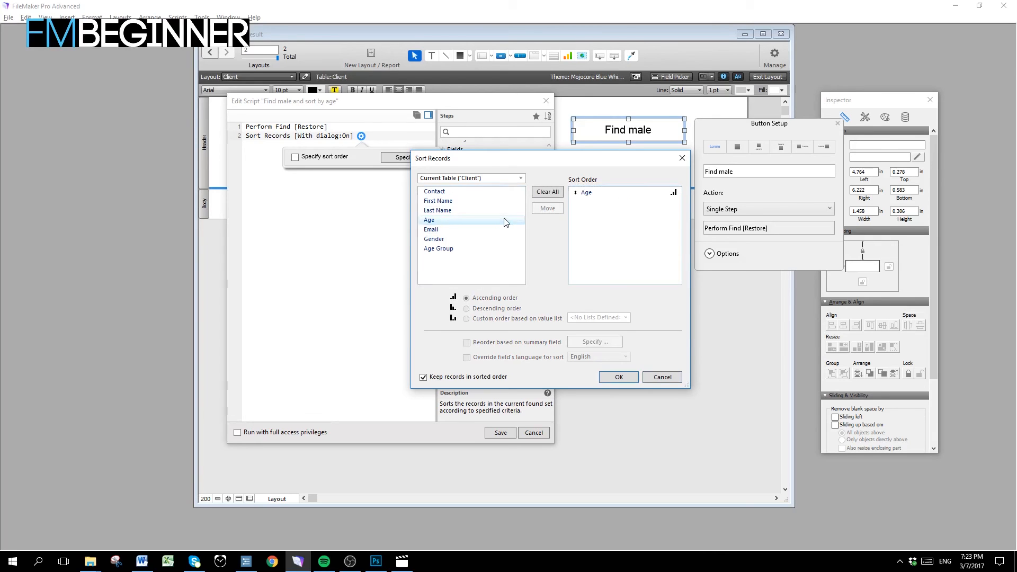
left_click(634, 380)
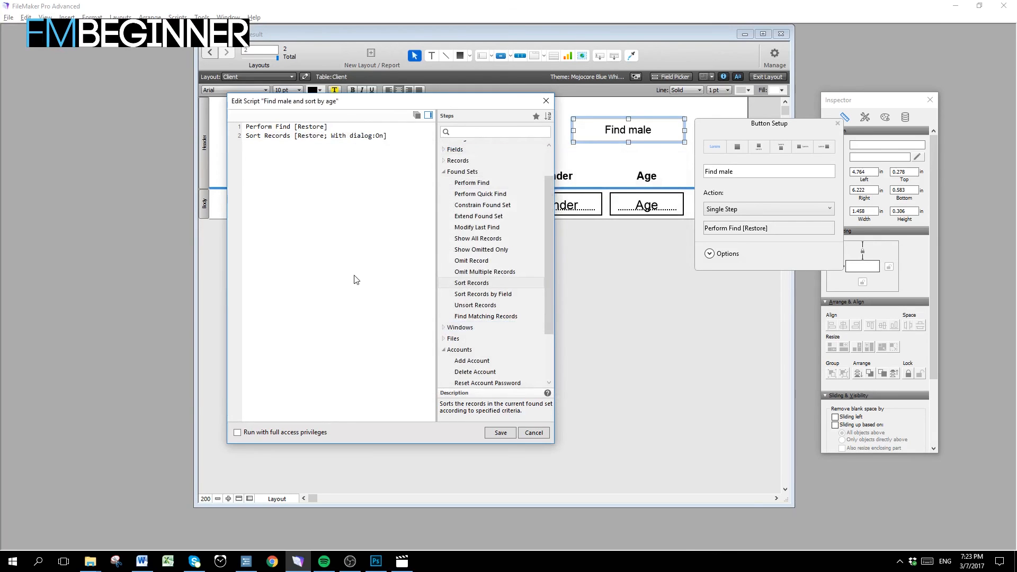
Step: Save the script and close the Find male button's setup
left_click(502, 432)
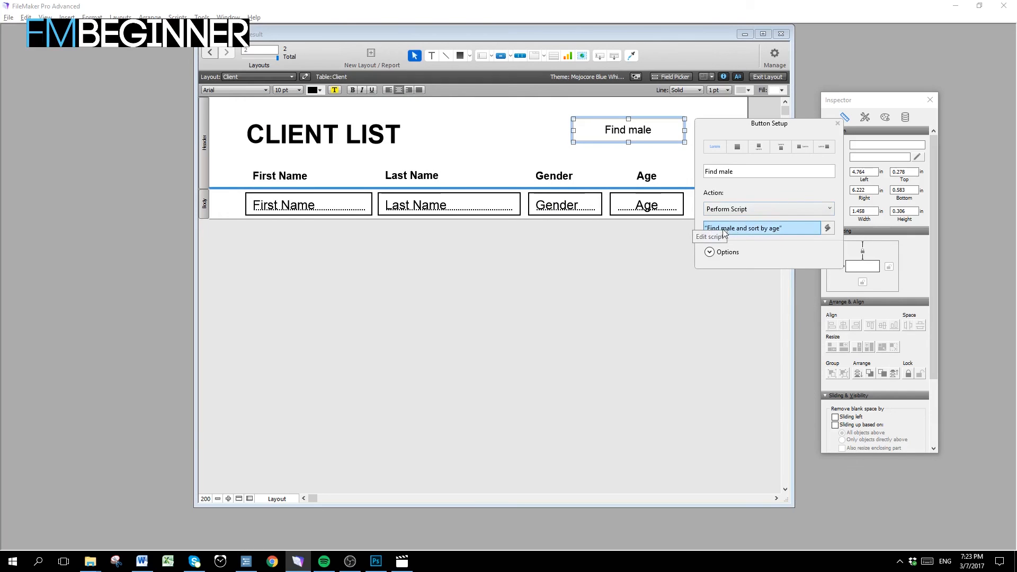
left_click(650, 263)
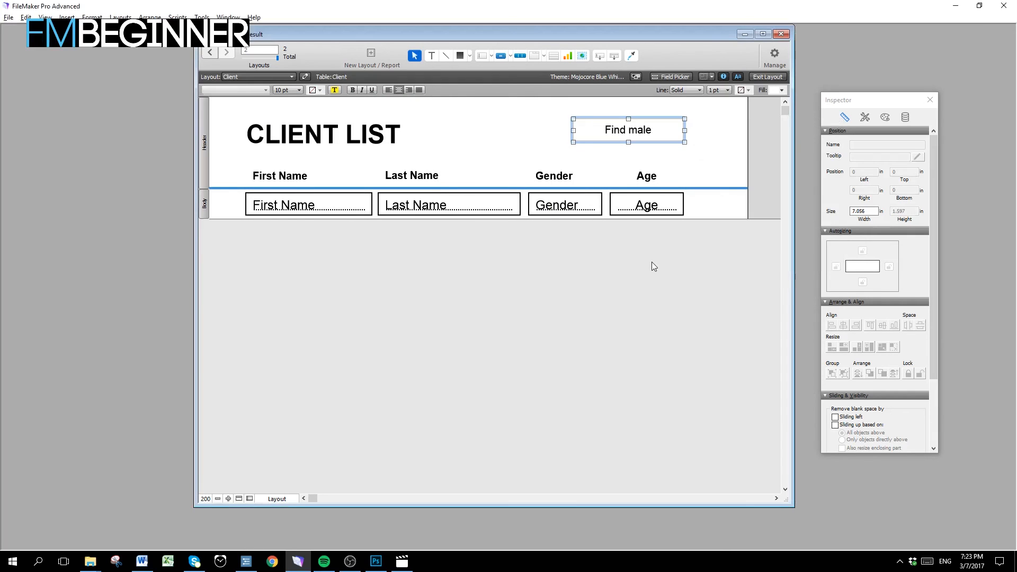
left_click(616, 139)
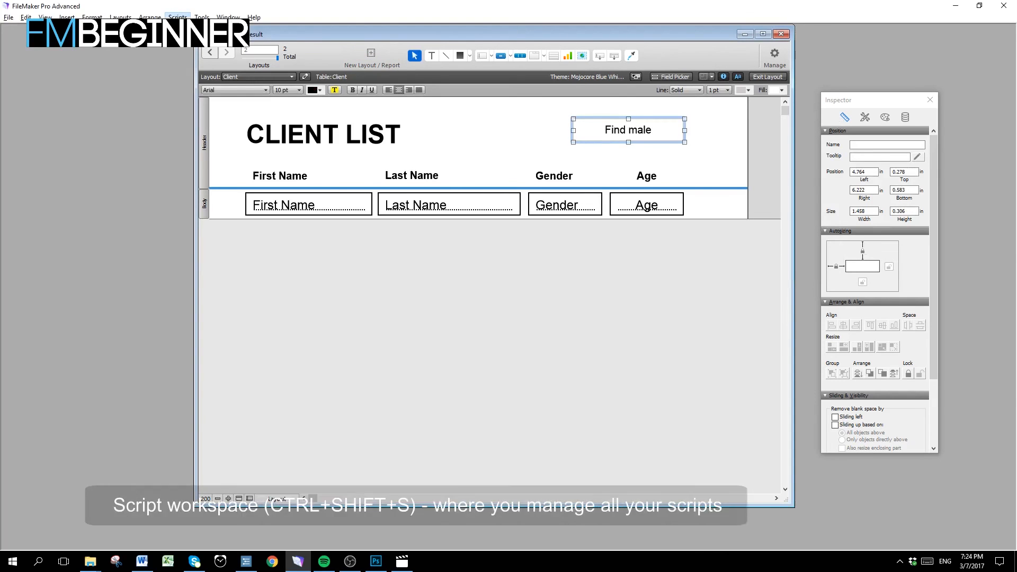
Step: Open the Script Workspace, review the steps of "Find male and sort by age", and close it
key("ctrl+shift+s")
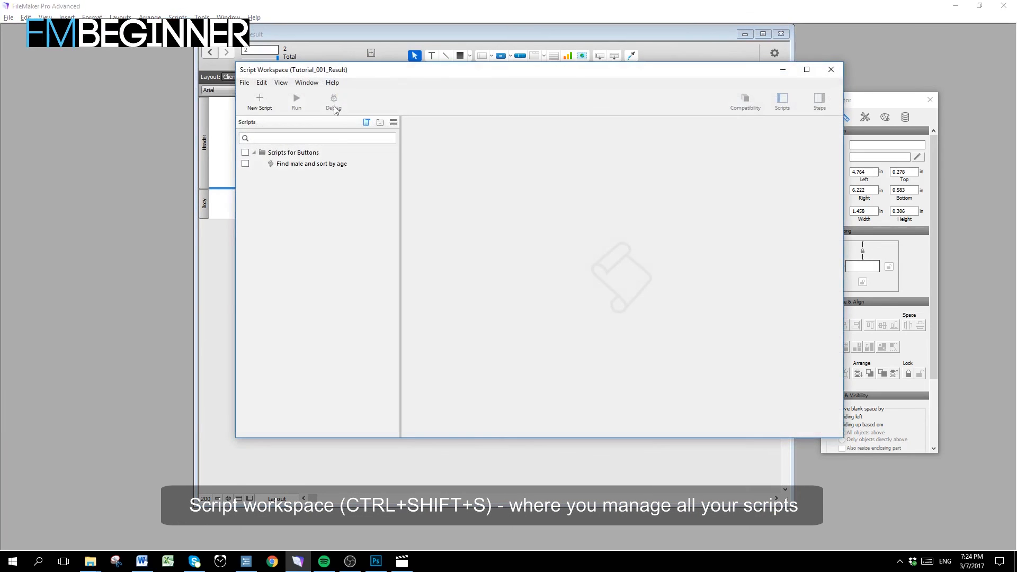
left_click_drag(404, 74, 365, 71)
left_click(294, 161)
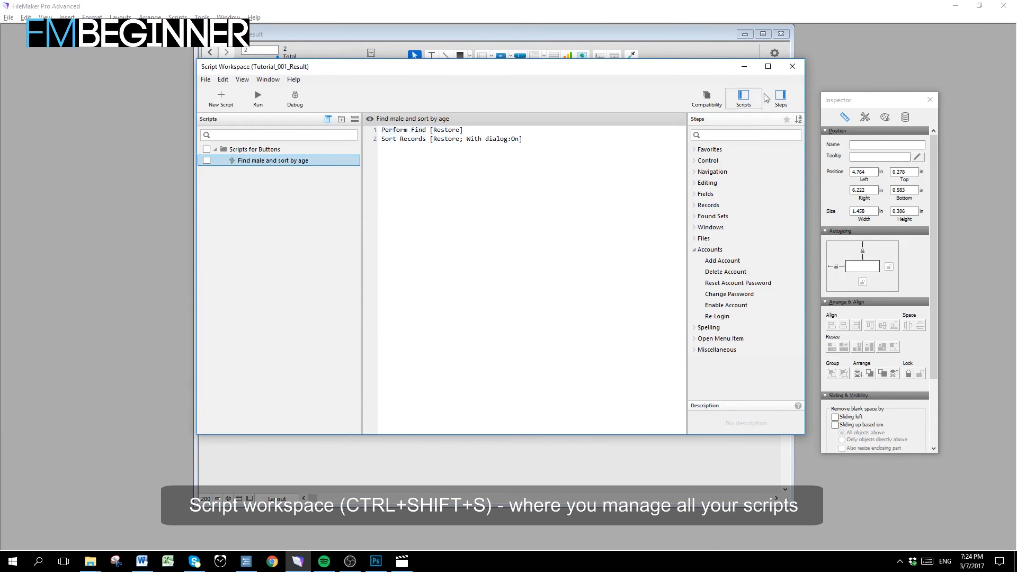
left_click(792, 66)
left_click(704, 132)
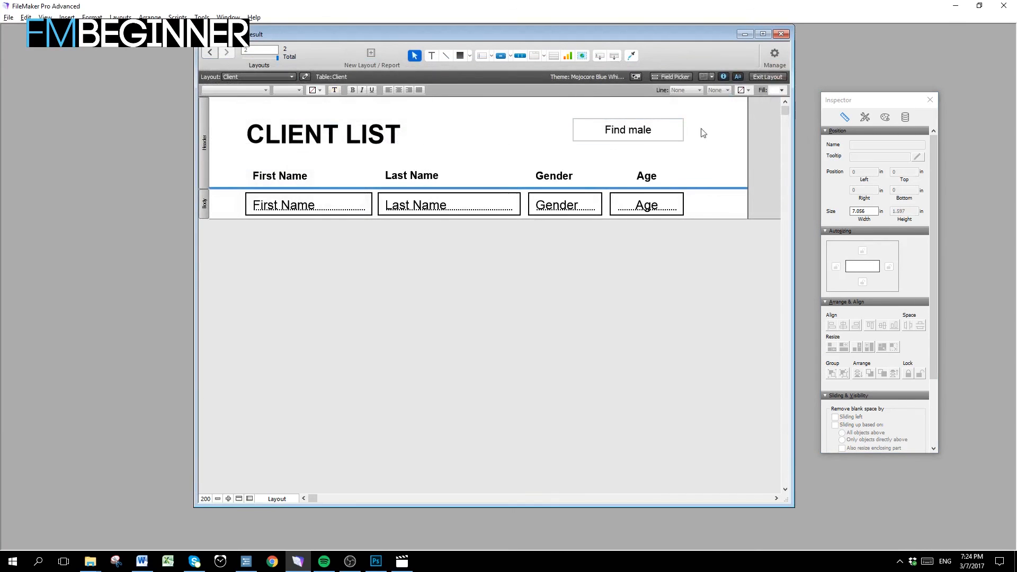
Step: Switch to Browse mode and test the Find male button, accepting the sort by Age and reviewing the client list
left_click(177, 16)
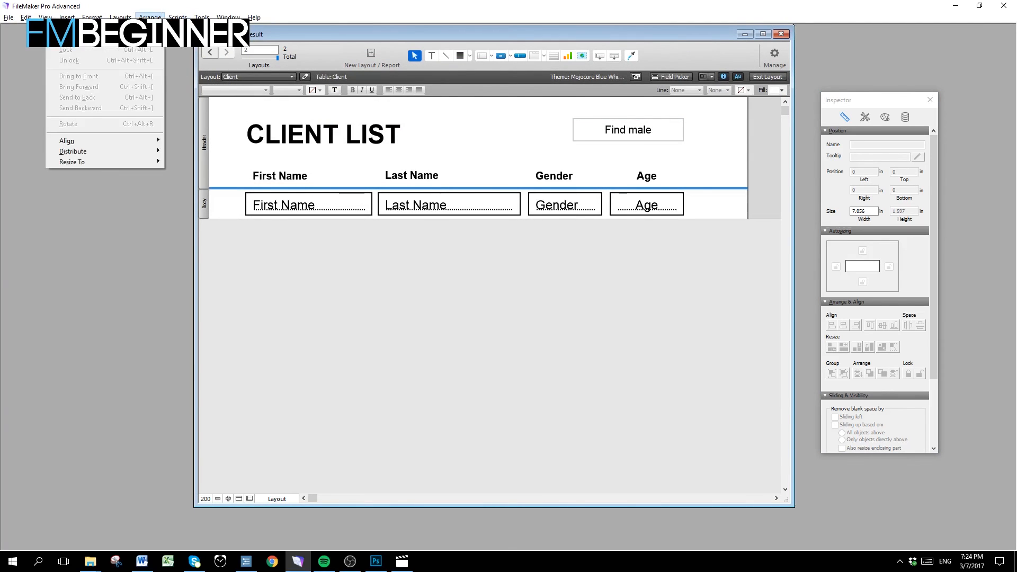
left_click(21, 29)
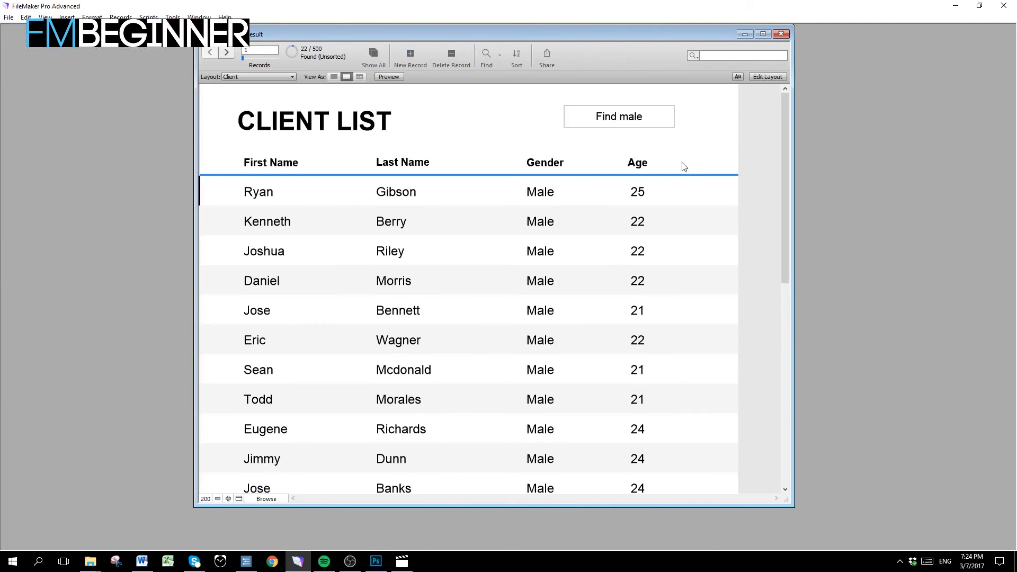
left_click(652, 123)
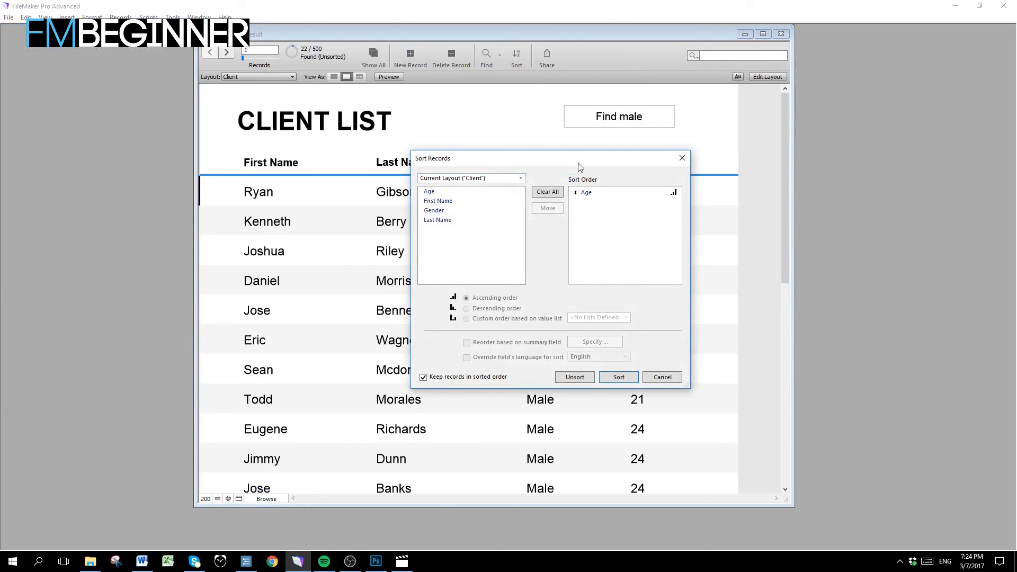
left_click(589, 192)
left_click(625, 377)
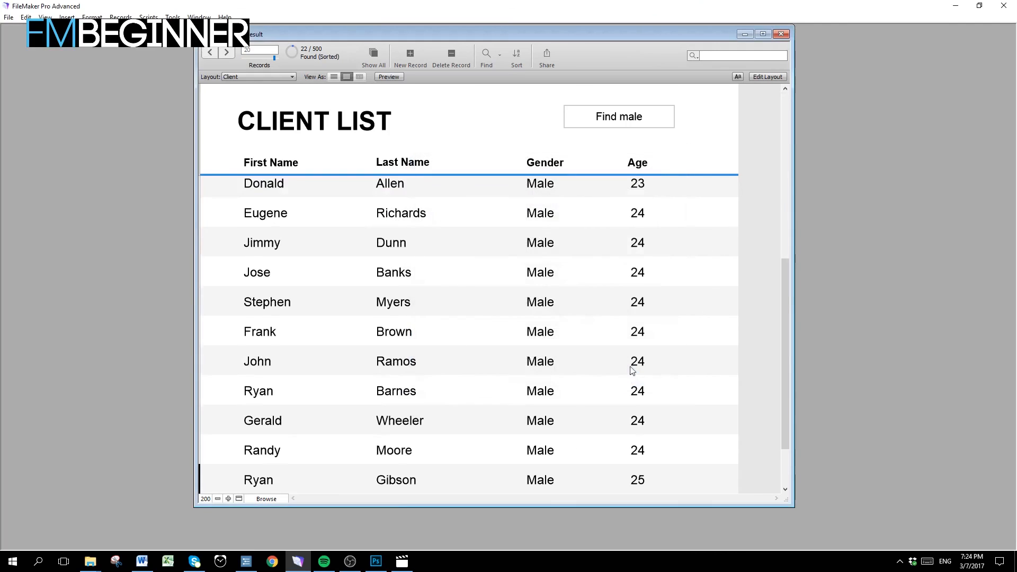
left_click_drag(782, 317, 726, 159)
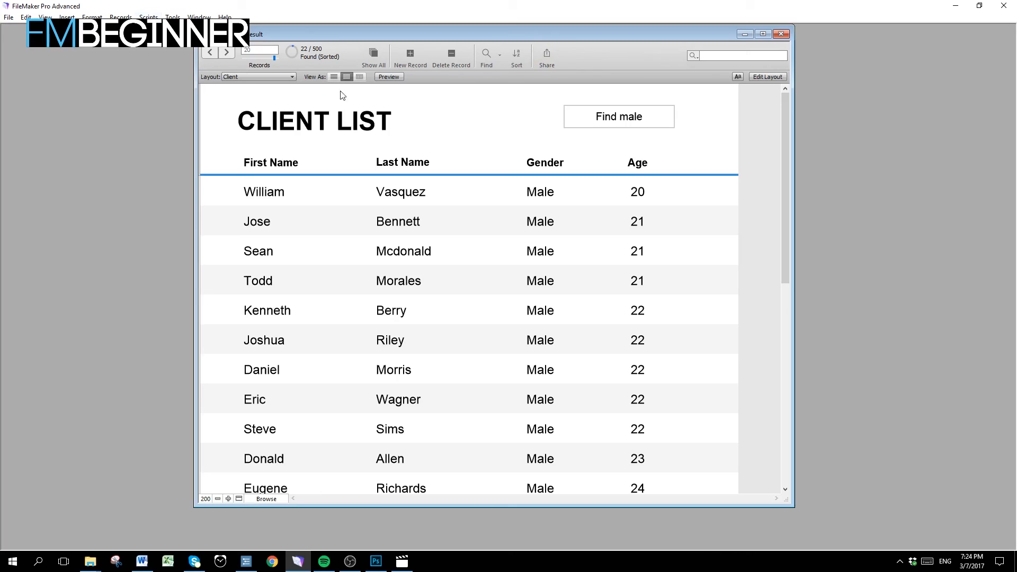
Step: Show all client records and run the Find male button again, dismissing the sort dialog without sorting
left_click(373, 58)
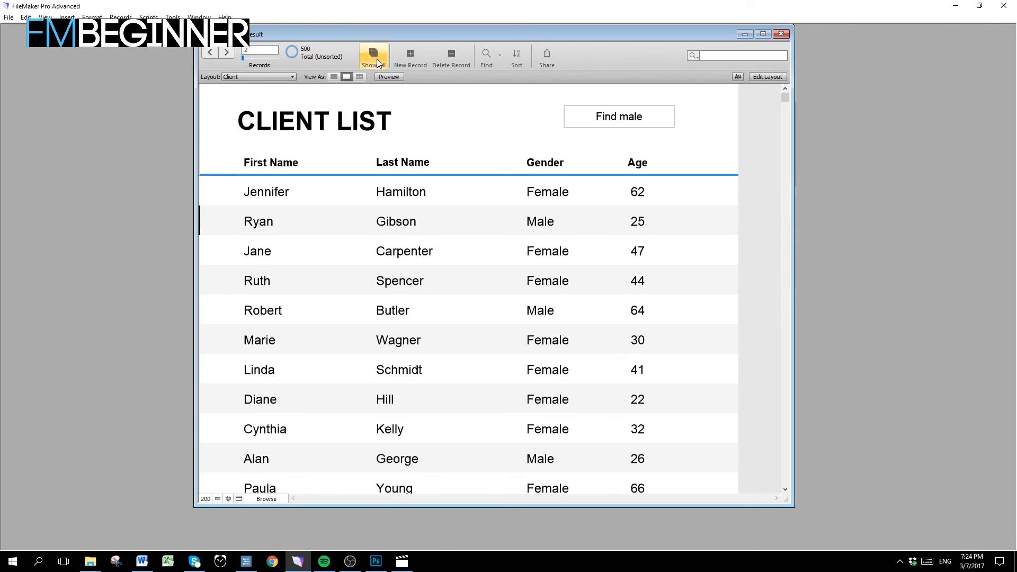
left_click(654, 125)
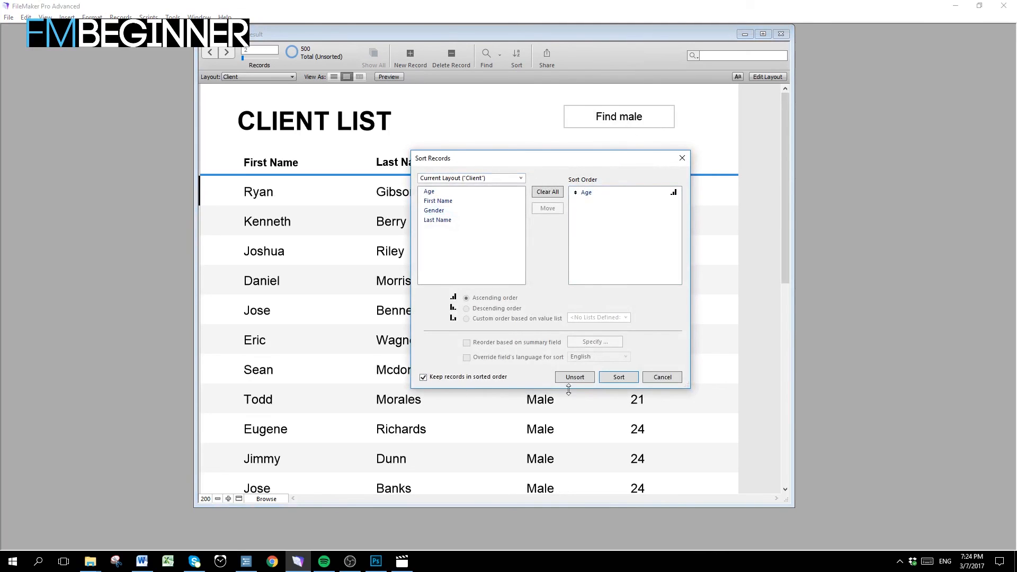
left_click(623, 198)
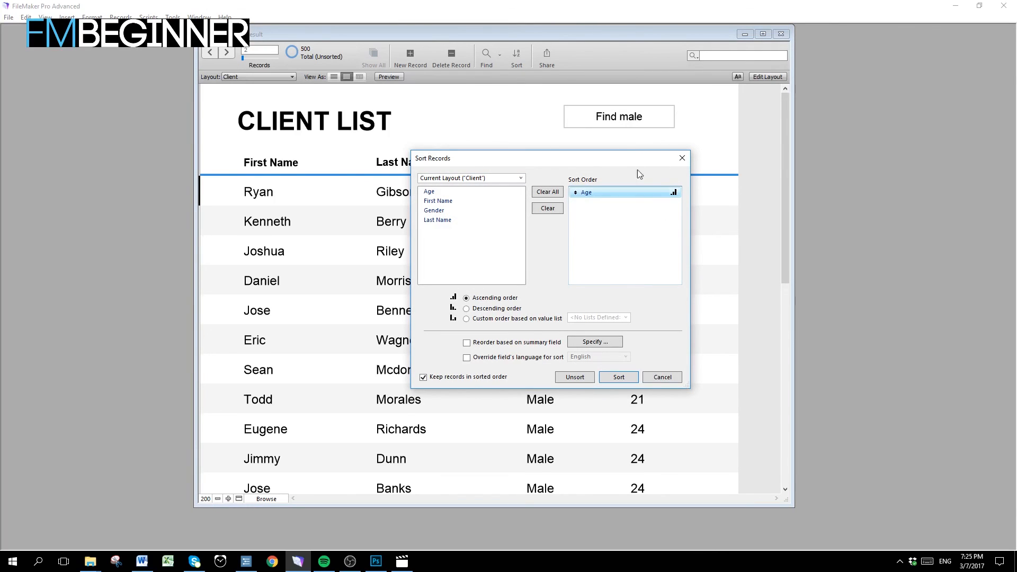
left_click(682, 158)
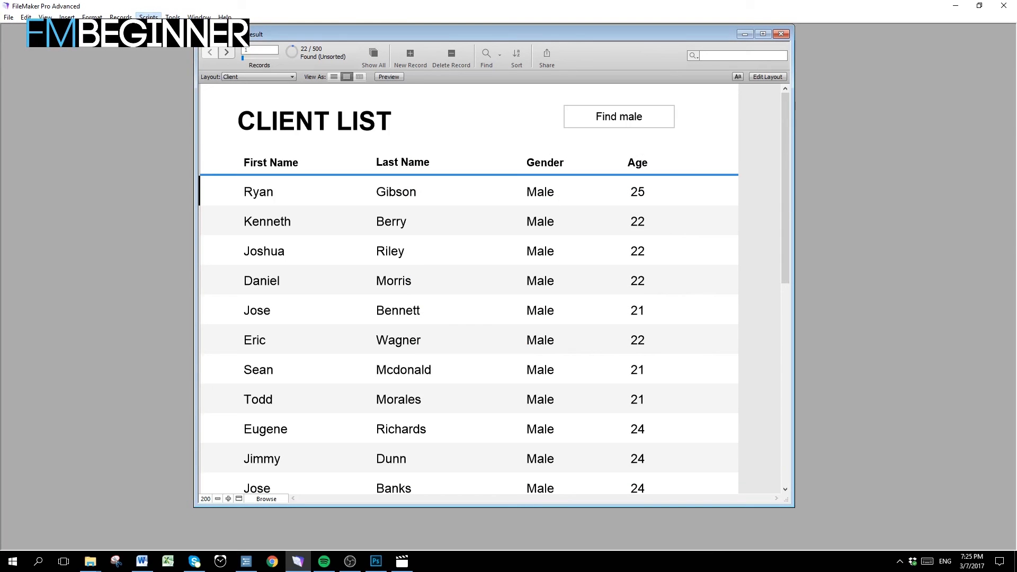
Step: Reopen "Find male and sort by age" in the Script Workspace and set the Sort Records step's With dialog option to Off
key("ctrl+shift+s")
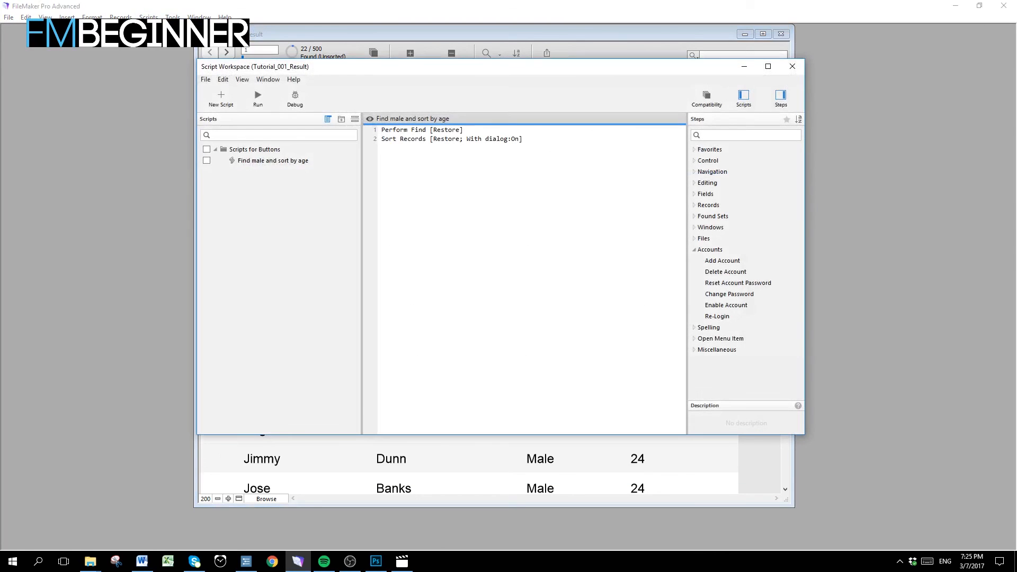
left_click(146, 17)
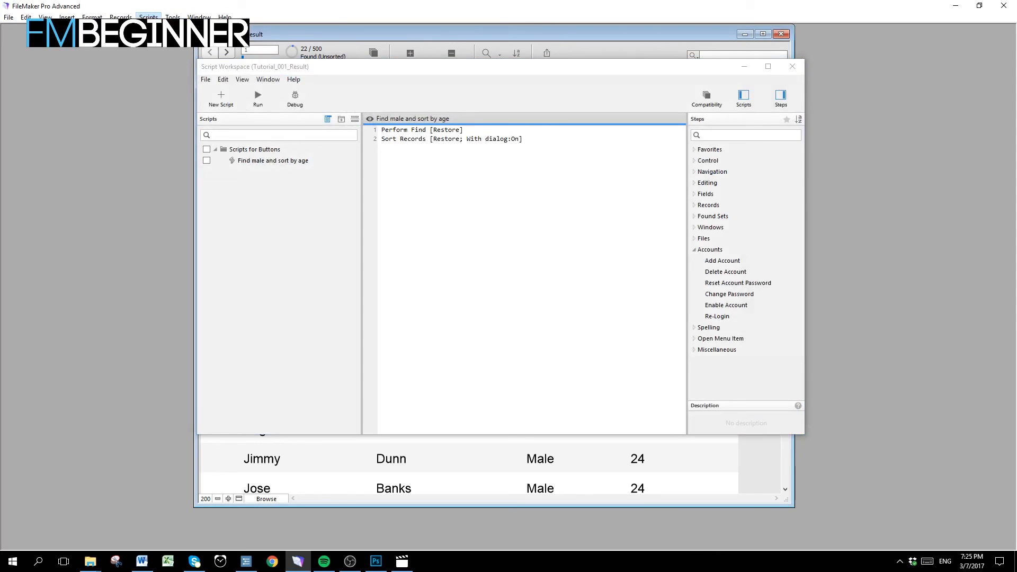
left_click(363, 72)
left_click(278, 164)
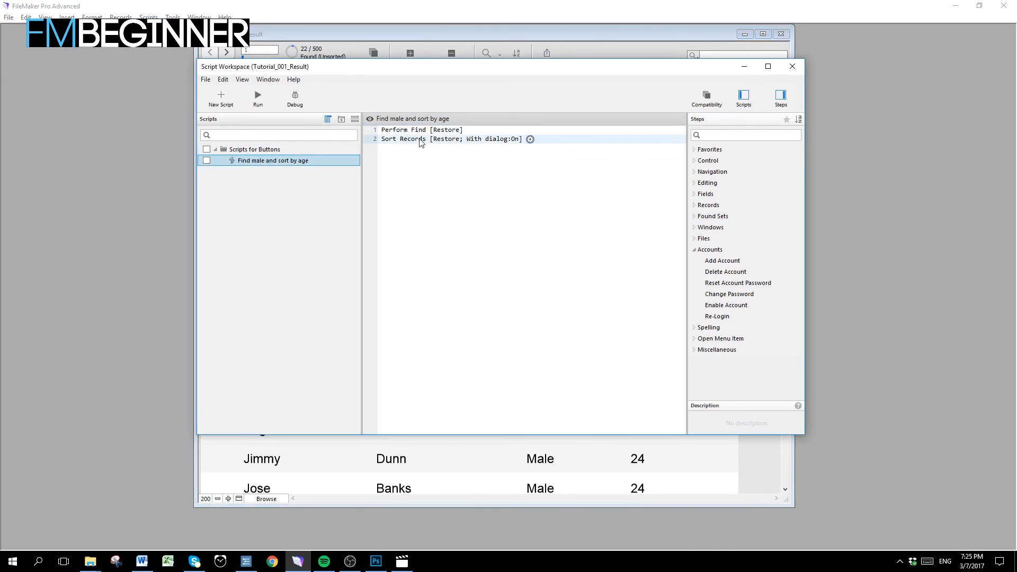
left_click(401, 142)
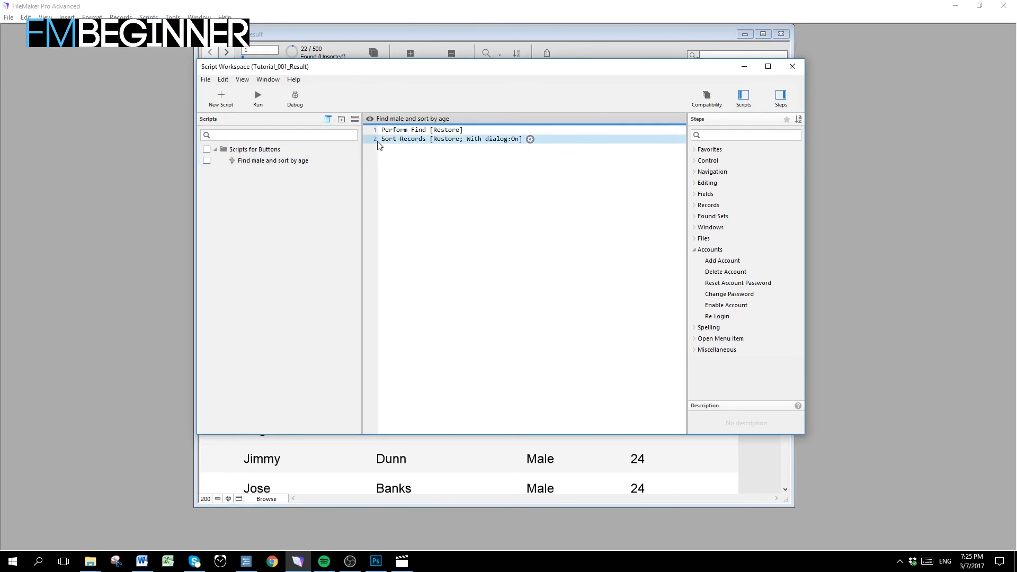
left_click(515, 143)
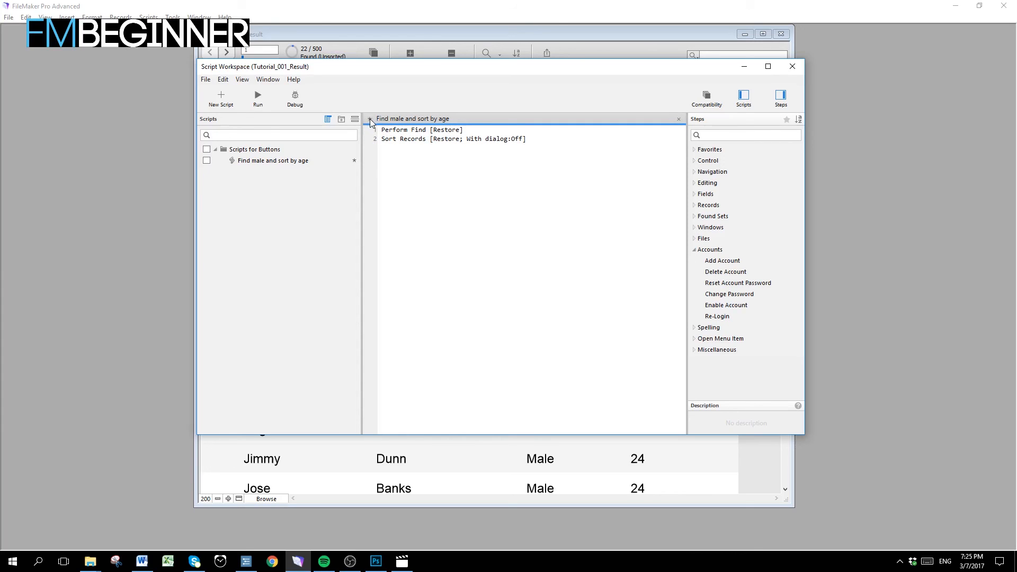
Step: Save the changes to the "Find male and sort by age" script and minimize the Script Workspace
left_click(205, 80)
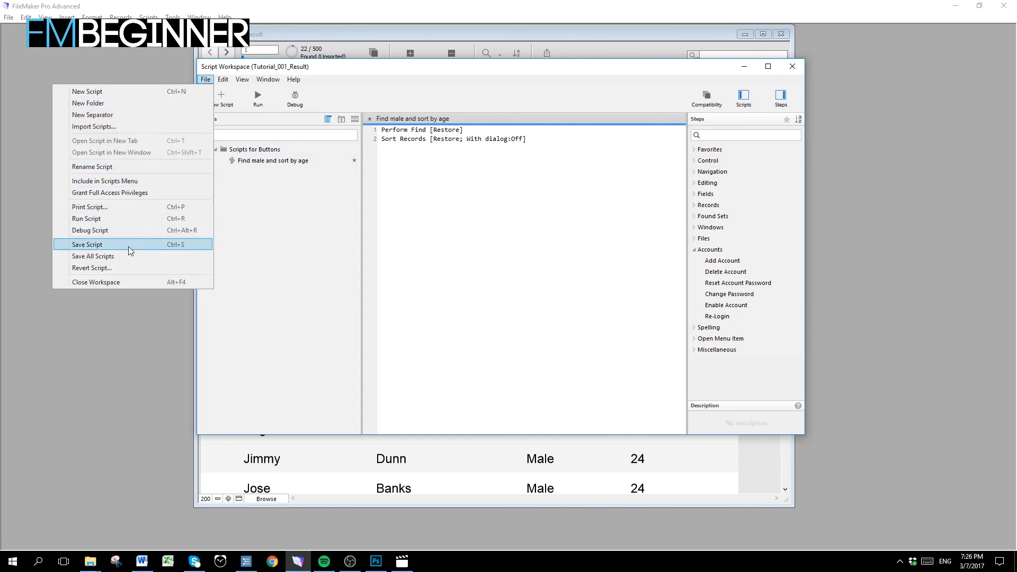
left_click(94, 244)
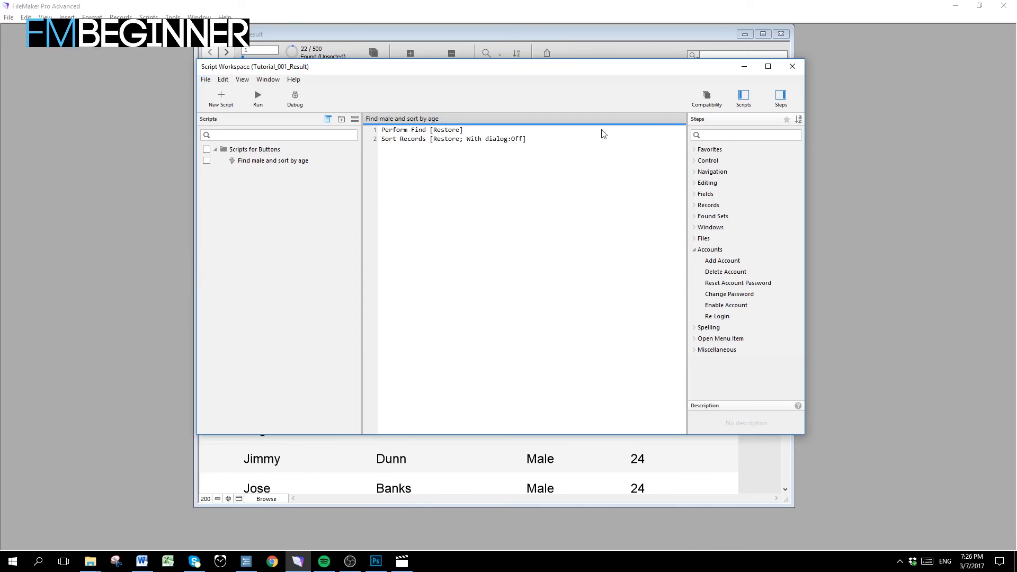
left_click(743, 67)
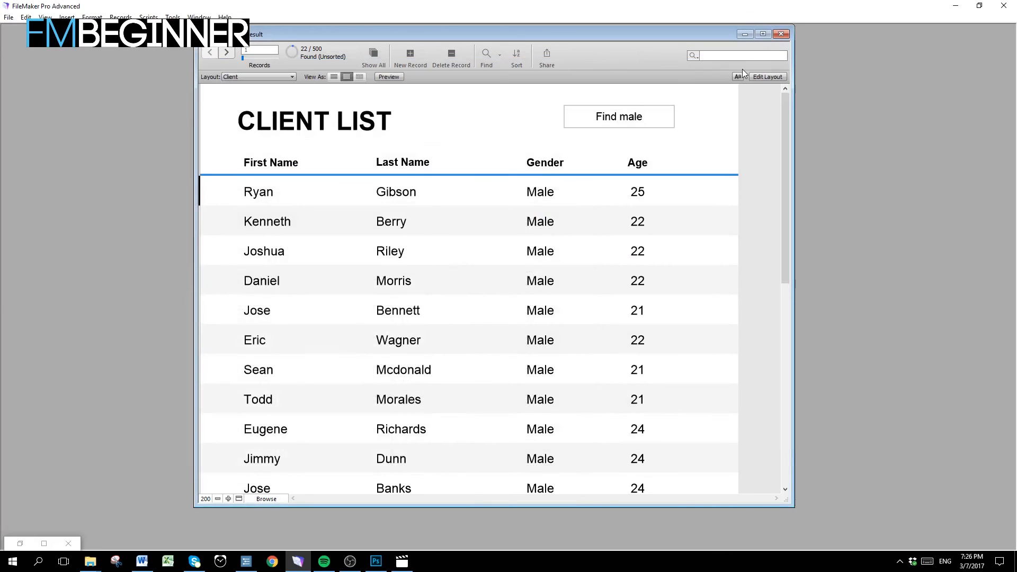
Step: Show all client records, run the Find male button again, and review the ages in the sorted client list
left_click(622, 116)
left_click(367, 59)
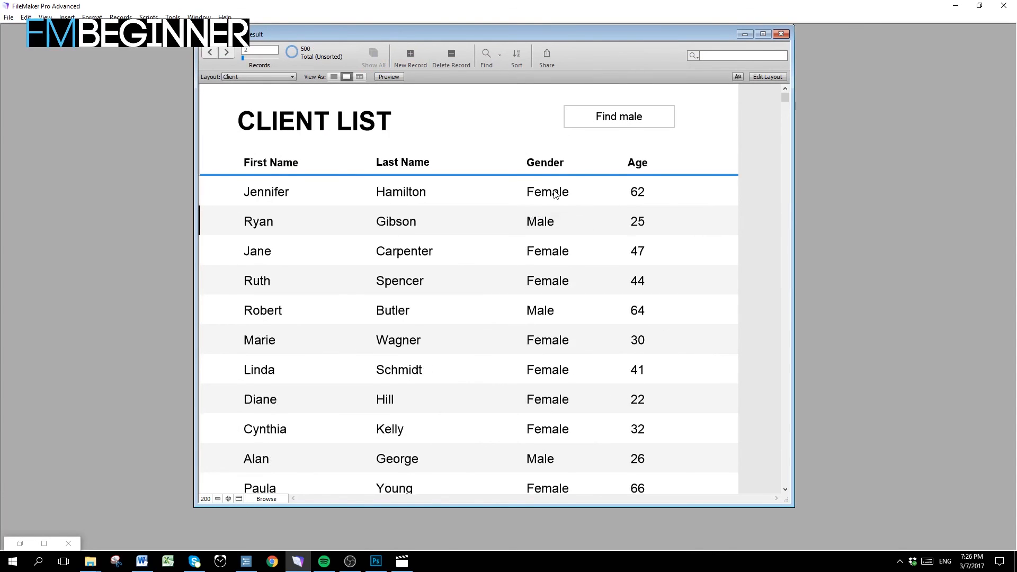
left_click(647, 119)
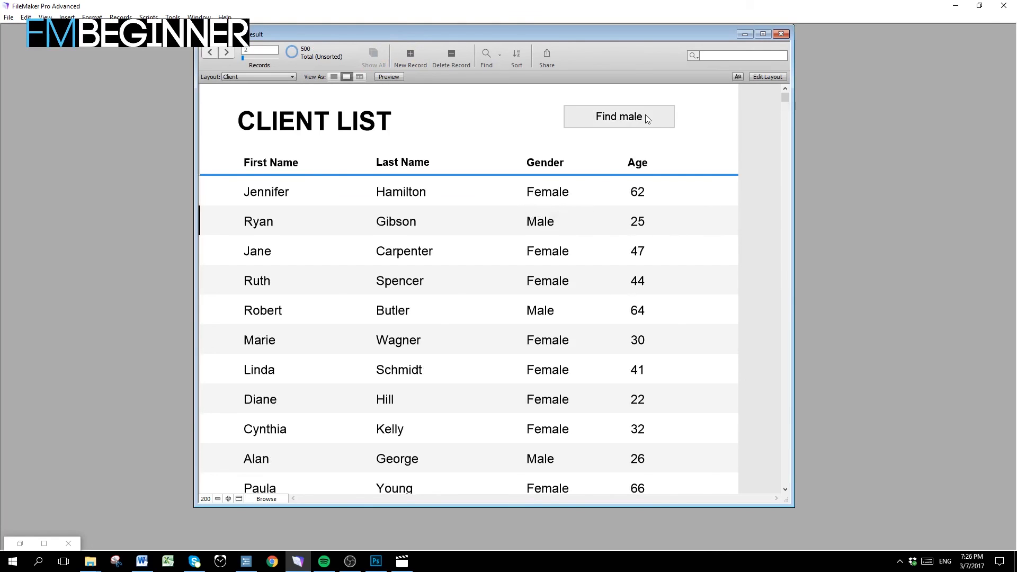
left_click_drag(785, 264, 778, 103)
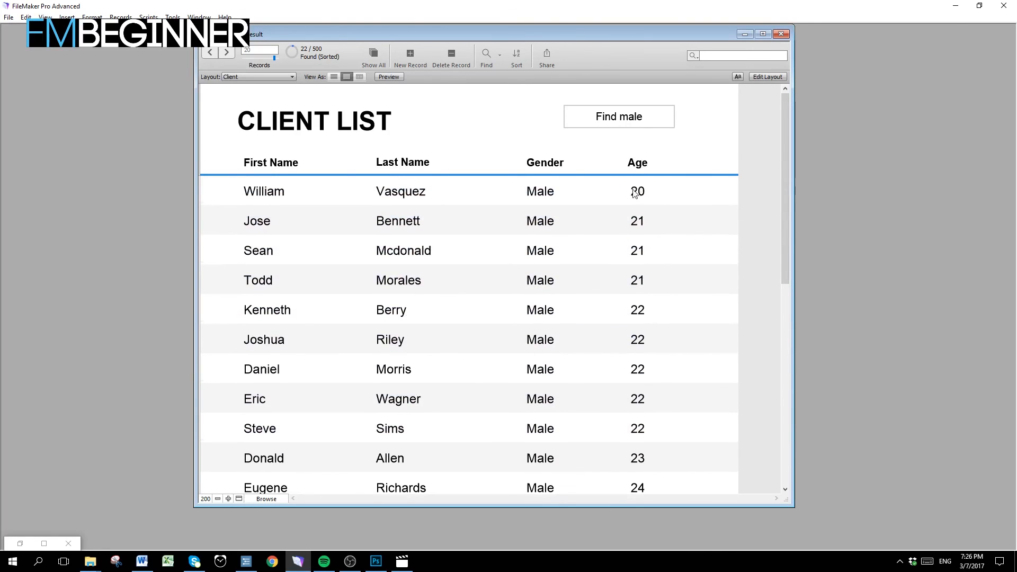
left_click_drag(784, 193, 741, 191)
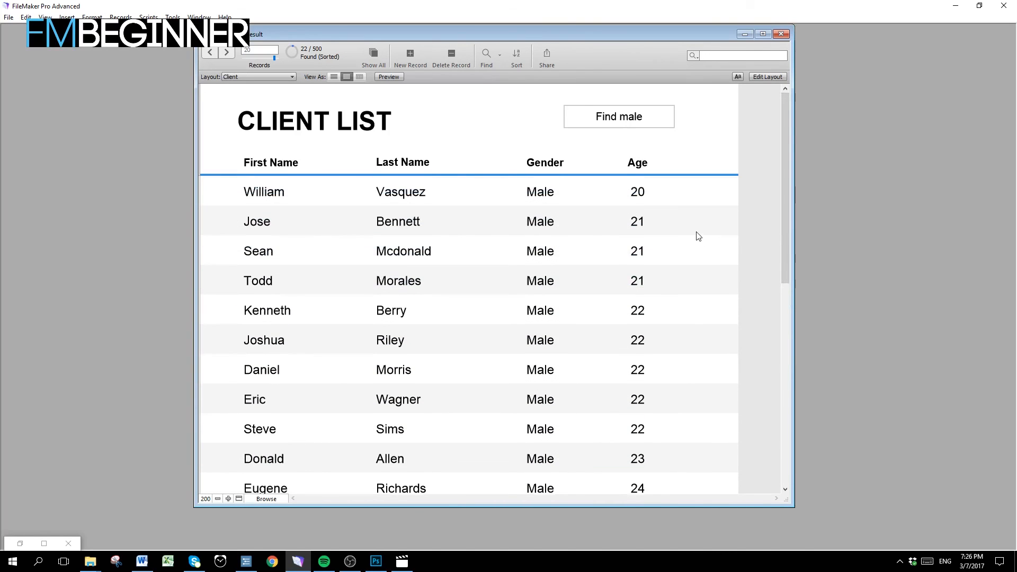